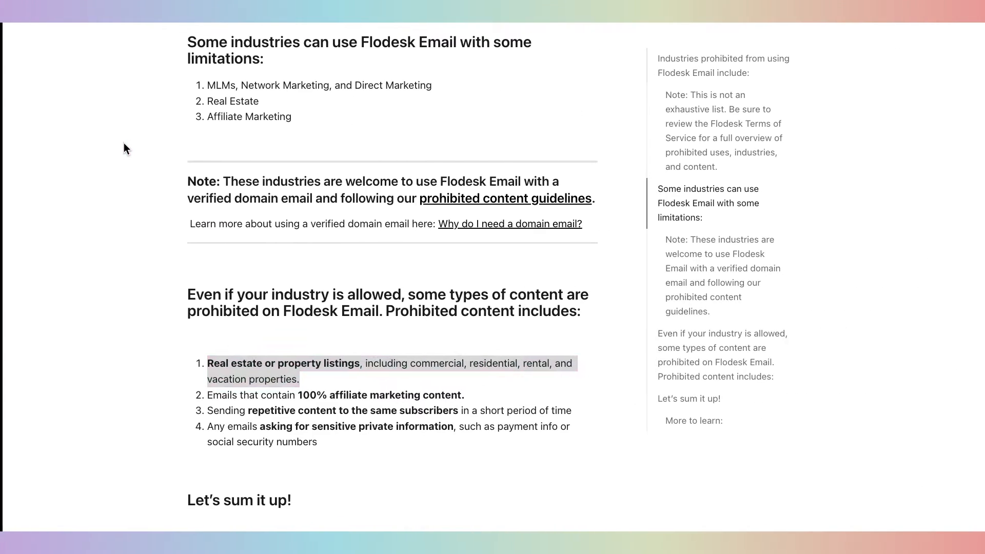
click(124, 147)
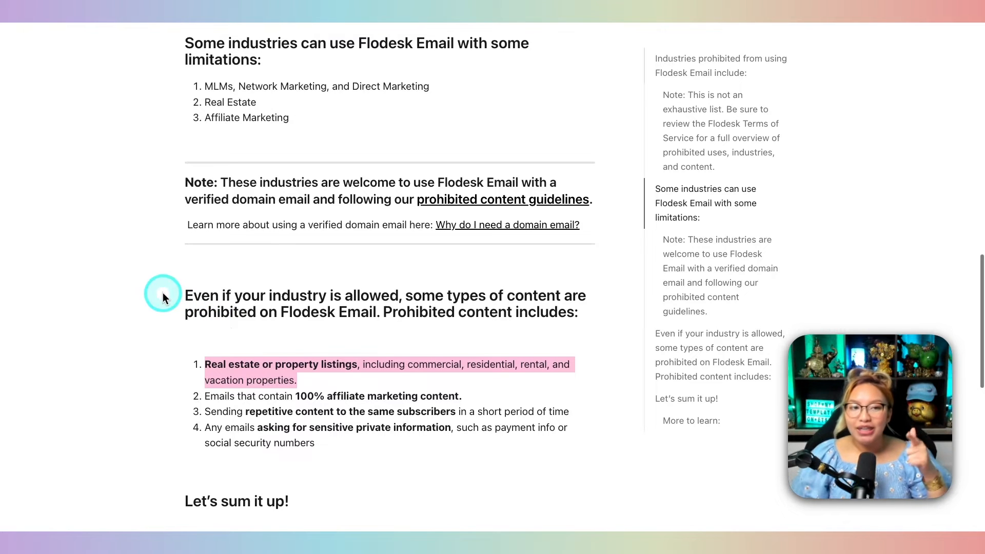
scroll(161, 288, down, 1)
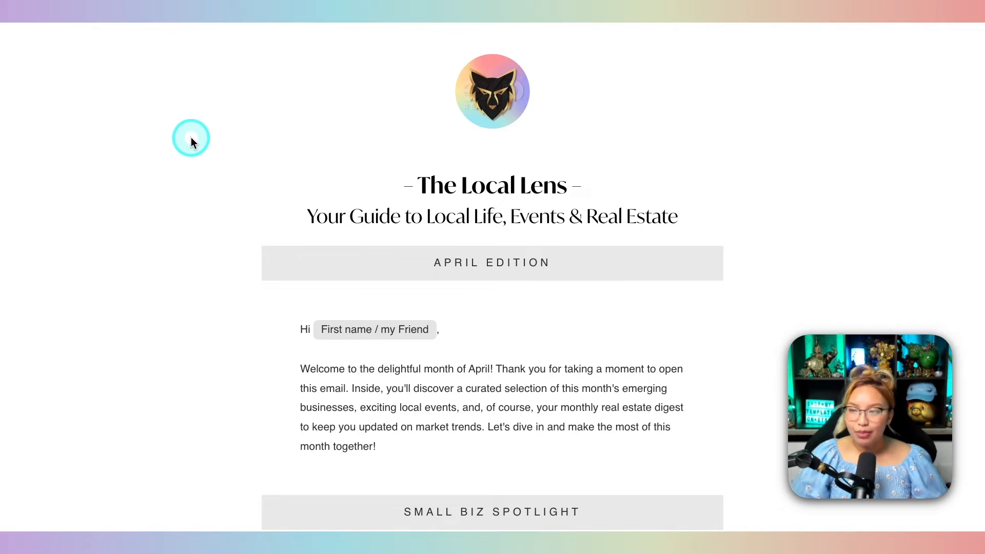
Review the April edition of The Local Lens newsletter from the header through the business spotlight, local events, video and sign-off sections
scroll(190, 137, down, 1)
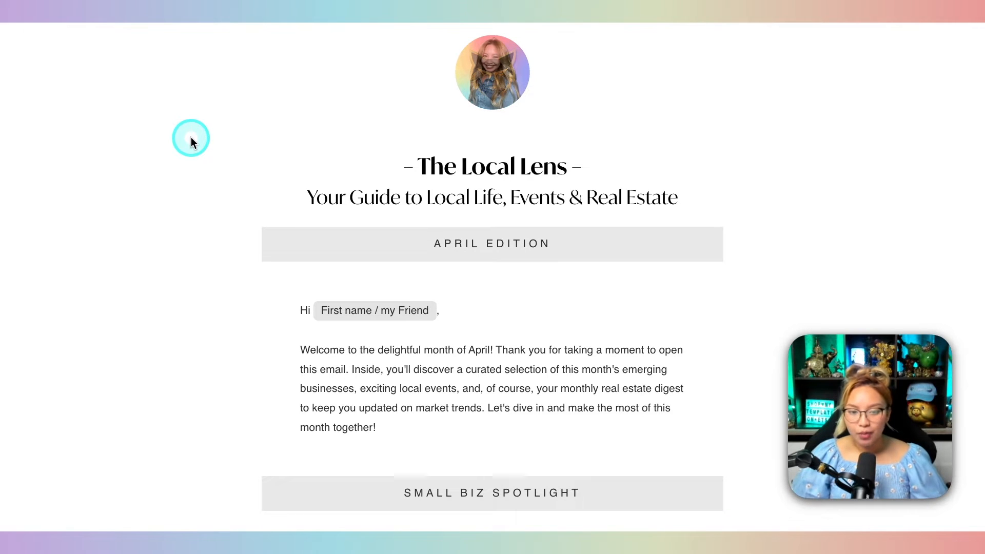
scroll(191, 137, down, 2)
scroll(191, 137, up, 1)
scroll(191, 137, up, 1)
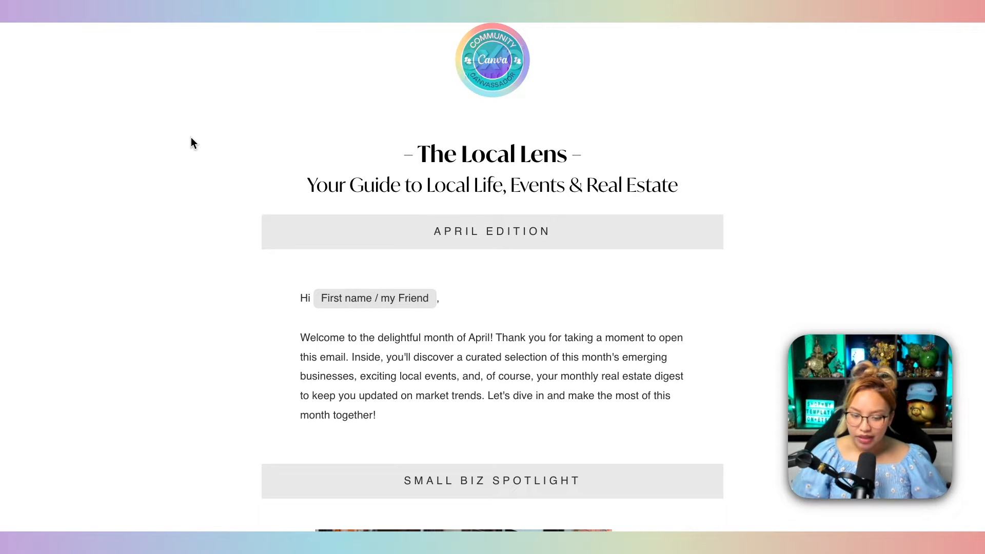
scroll(191, 137, down, 4)
scroll(191, 137, down, 4)
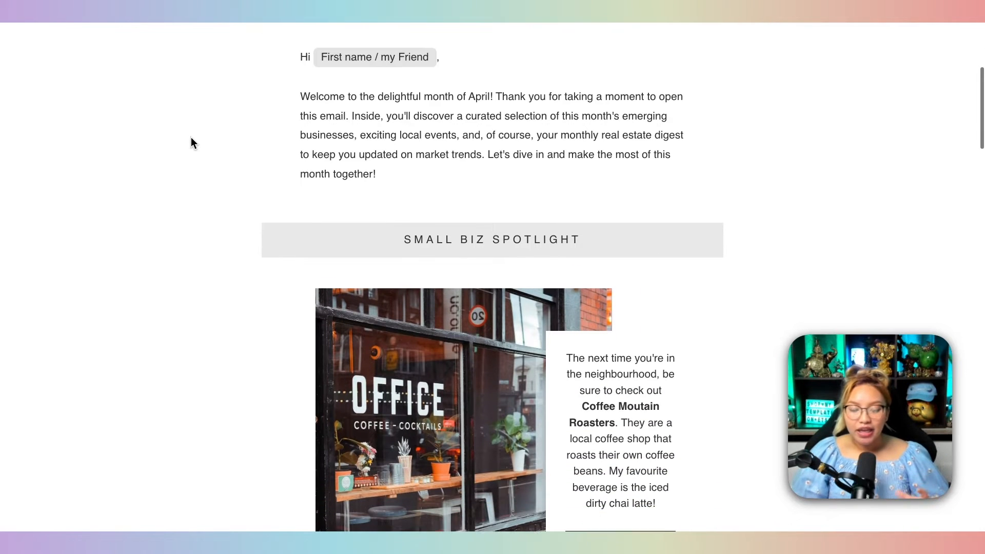
scroll(190, 137, down, 8)
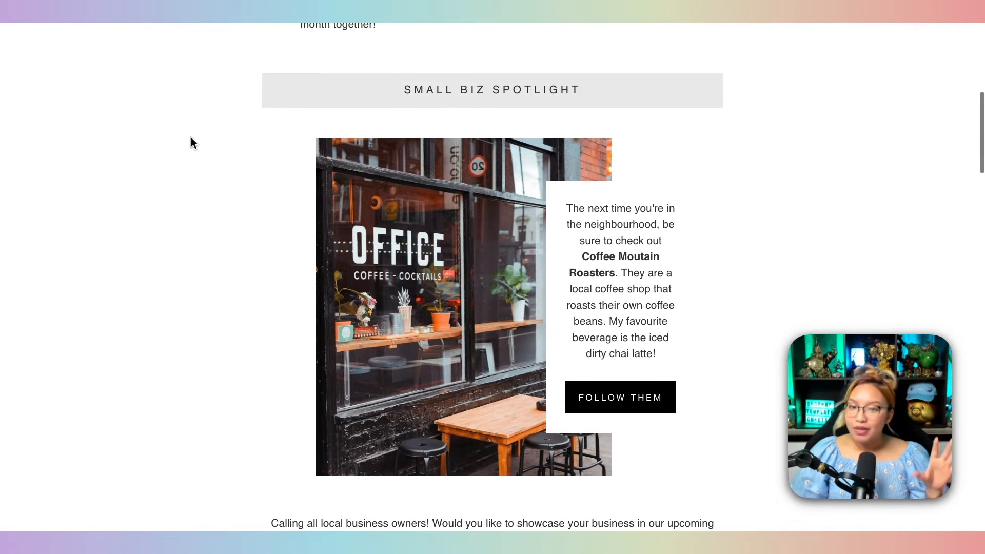
scroll(191, 137, down, 7)
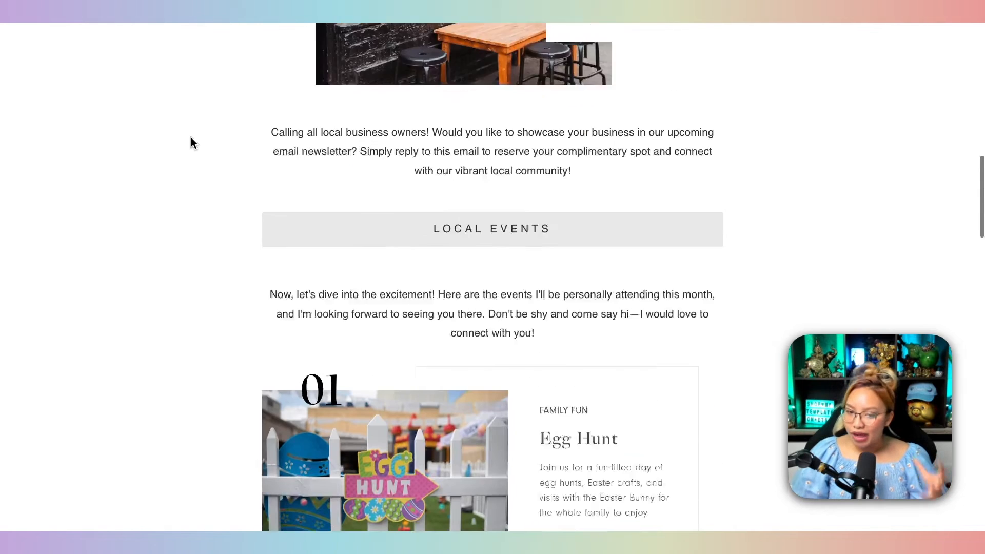
scroll(191, 137, down, 8)
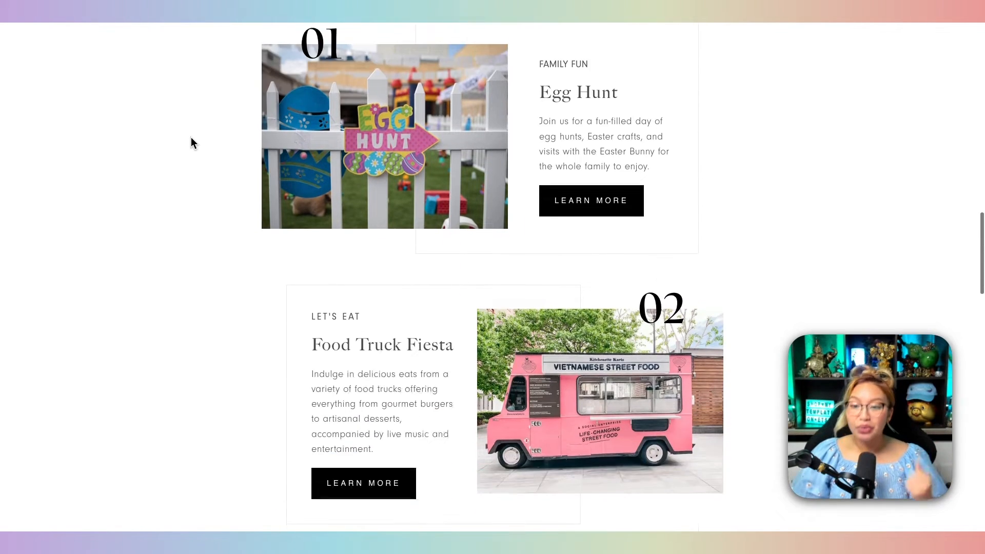
click(195, 134)
scroll(195, 138, down, 9)
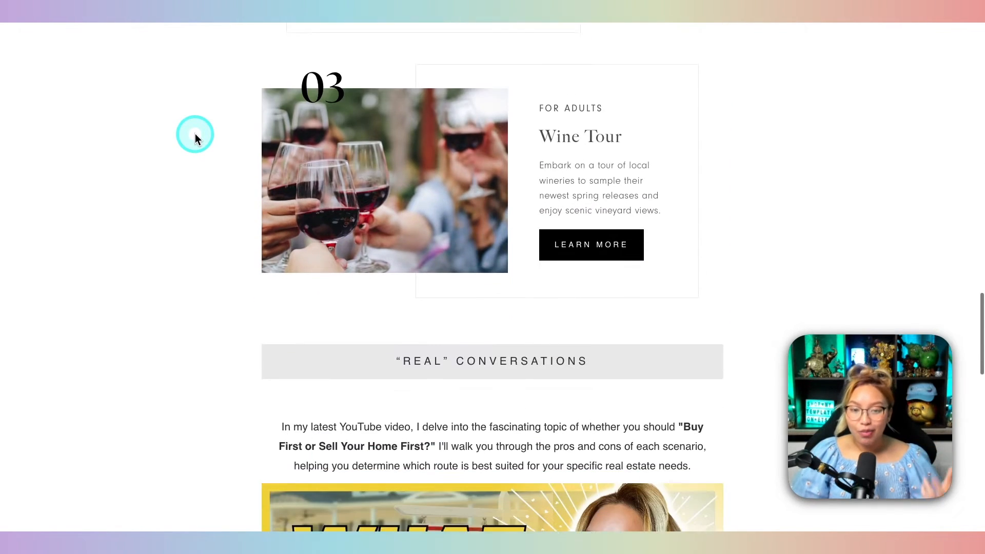
scroll(195, 138, down, 2)
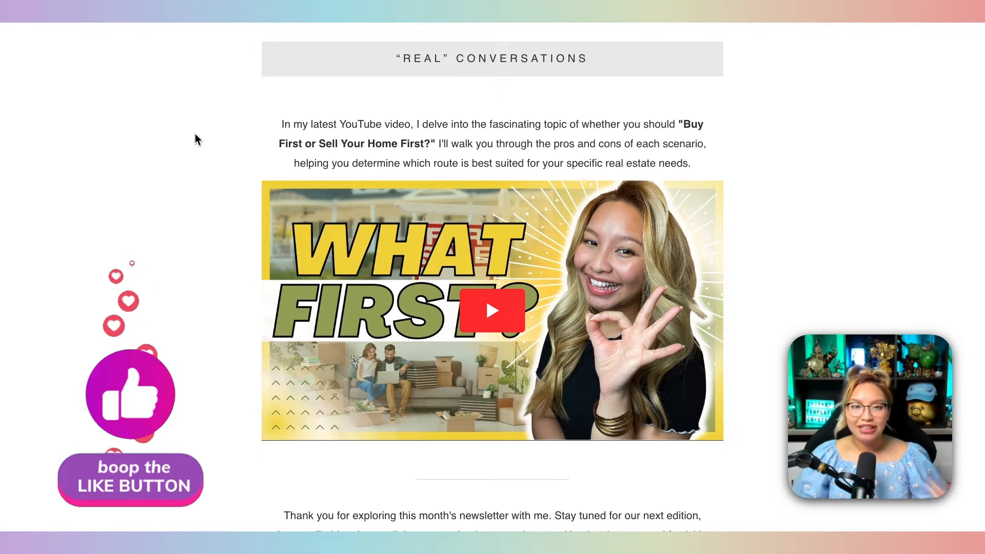
scroll(195, 134, down, 1)
scroll(195, 135, down, 7)
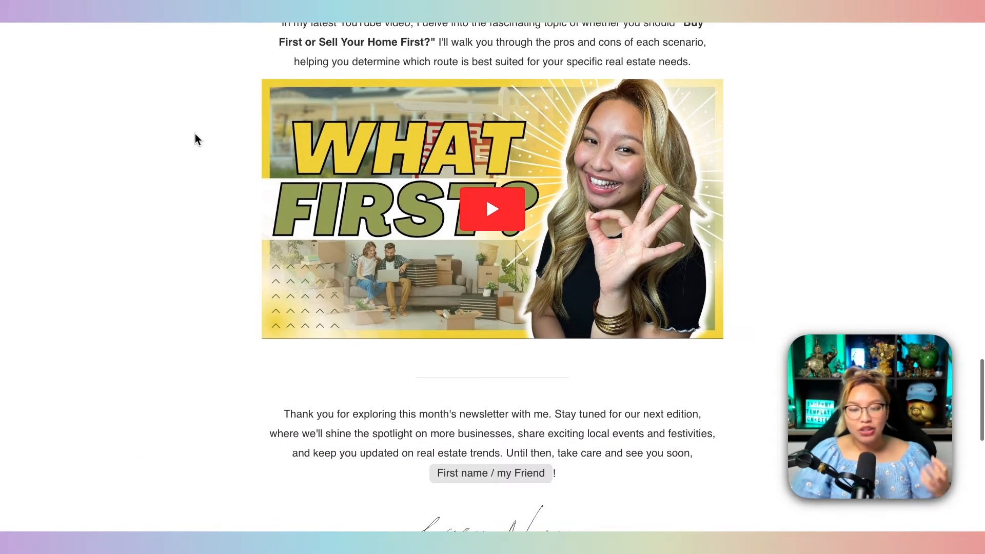
scroll(195, 134, down, 5)
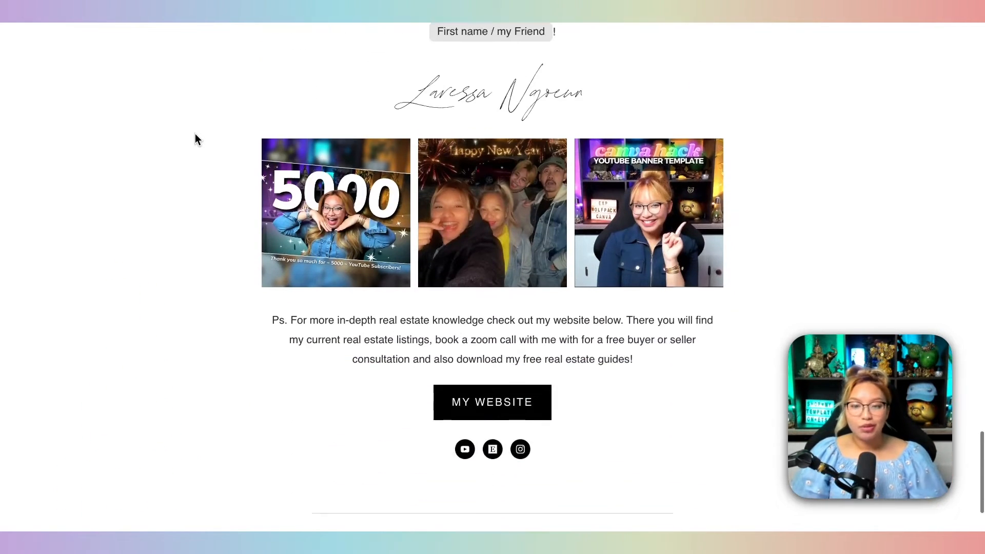
scroll(195, 134, up, 15)
scroll(195, 134, up, 20)
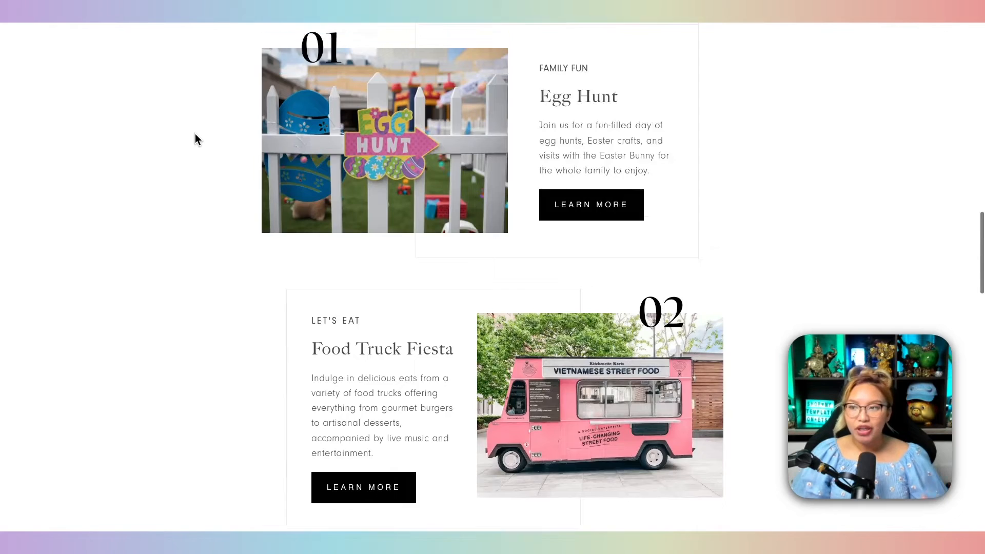
scroll(195, 133, up, 5)
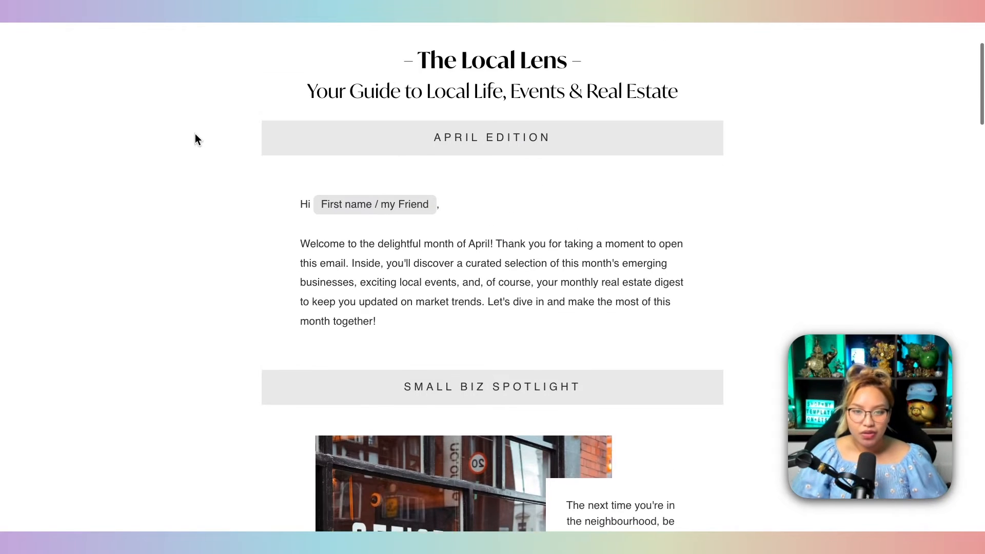
click(202, 133)
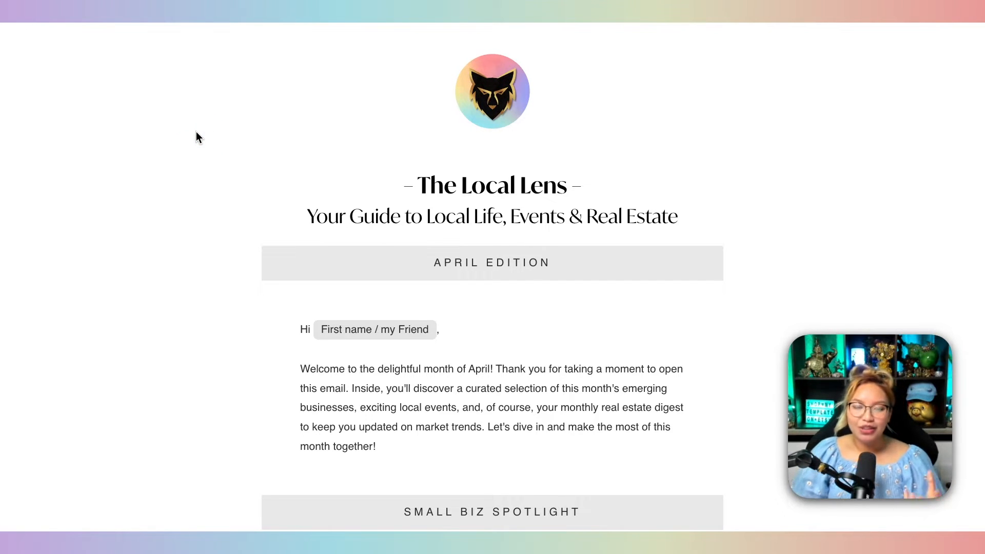
click(201, 134)
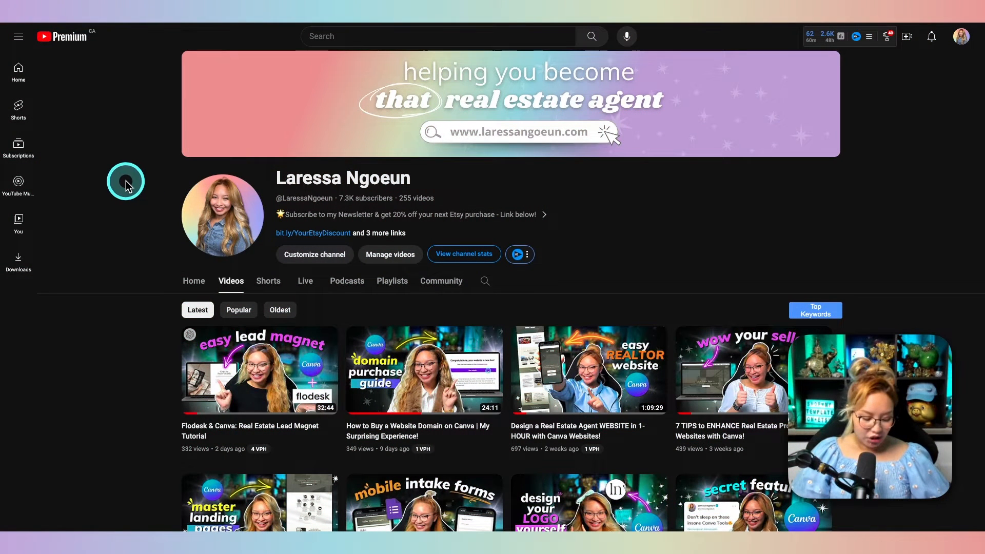
key(ctrl)
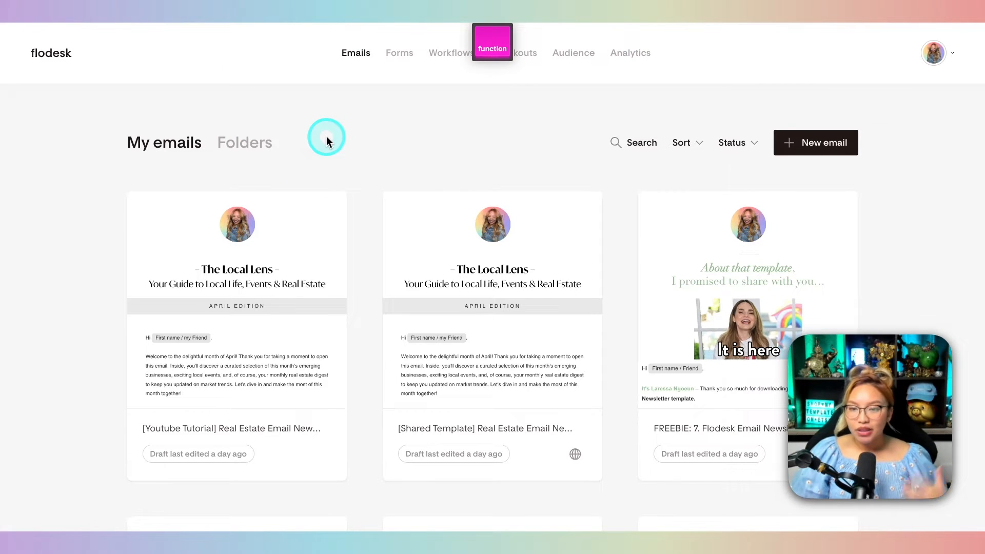
Create a new email folder named "Test Email Newsletter 2" without adding any existing emails to it
click(258, 149)
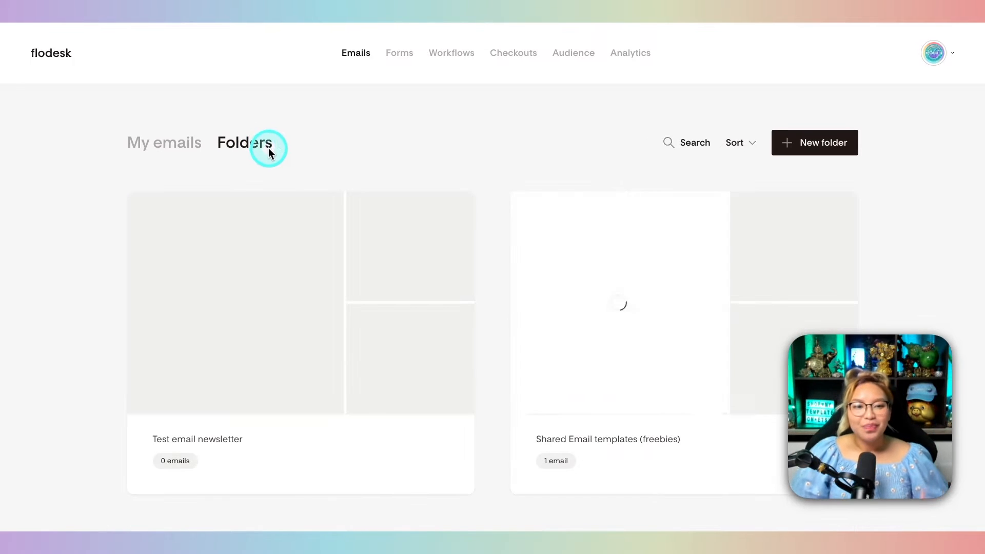
click(809, 137)
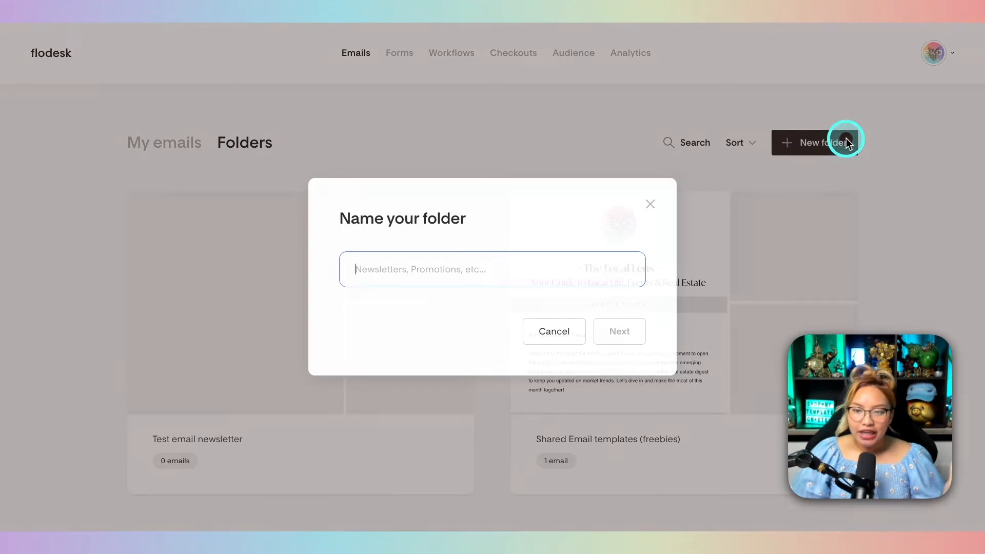
click(418, 276)
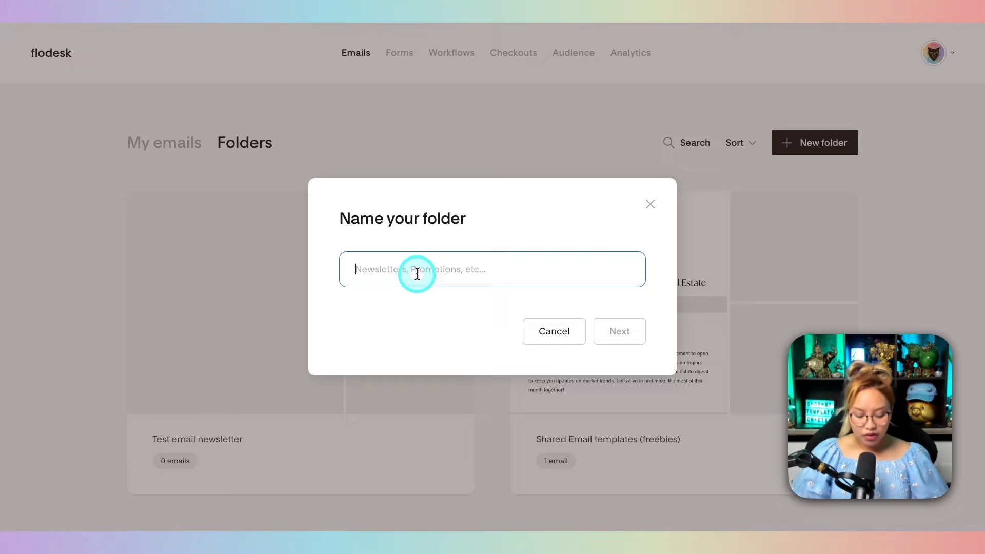
text(Test Em)
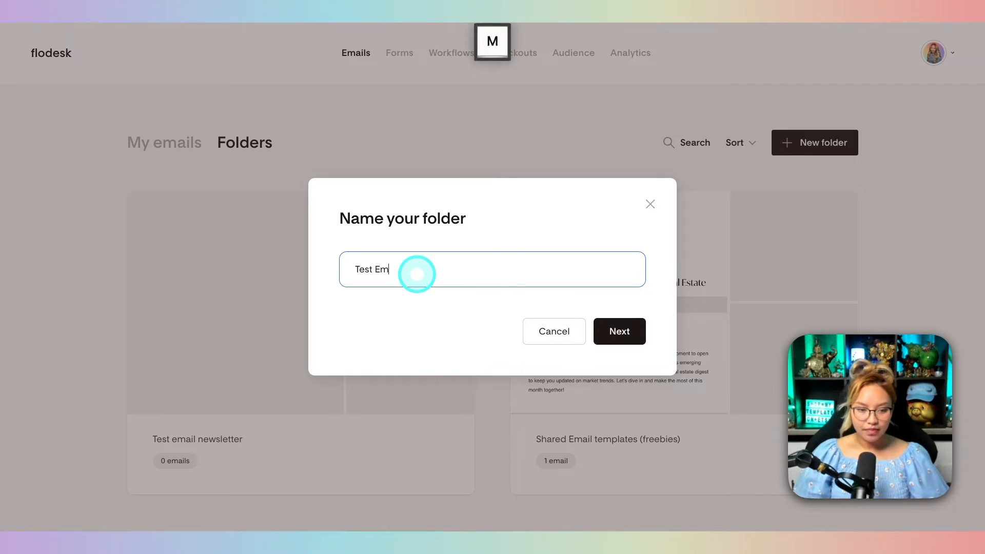
text(ail N)
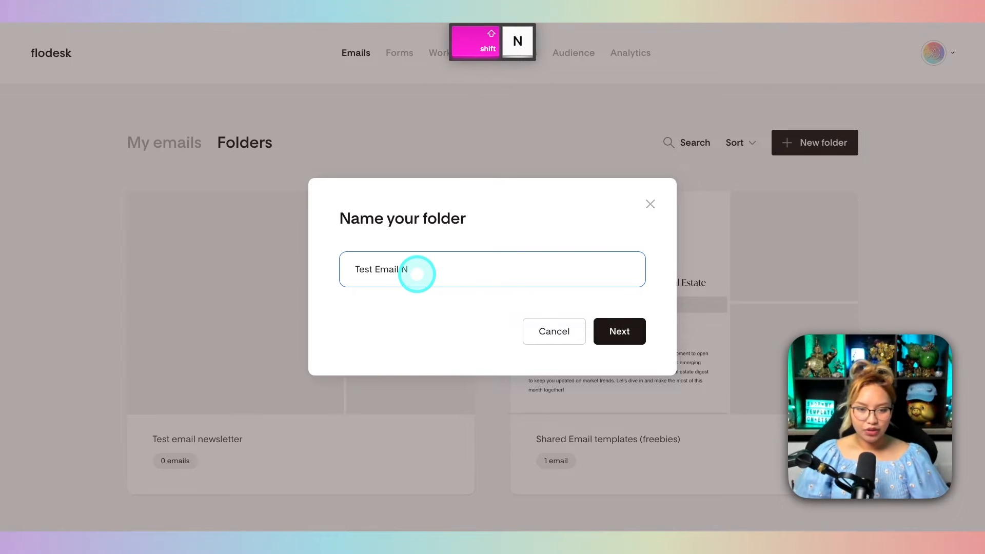
text(ewsletter 2)
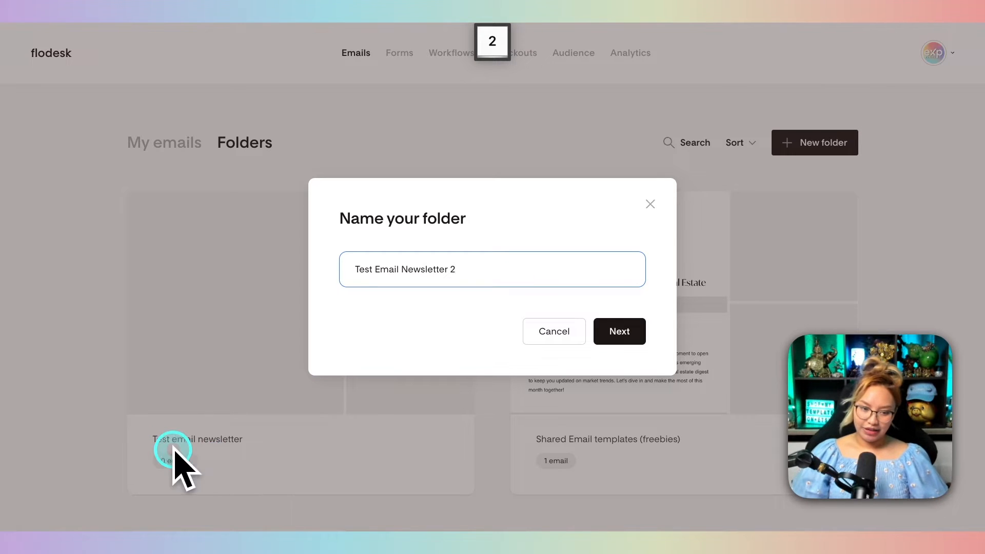
click(624, 331)
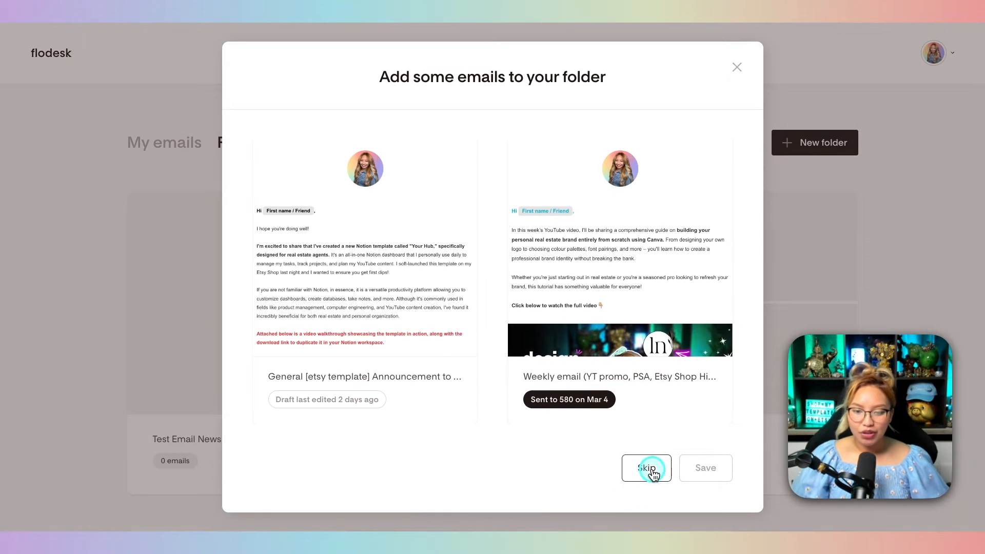
click(647, 468)
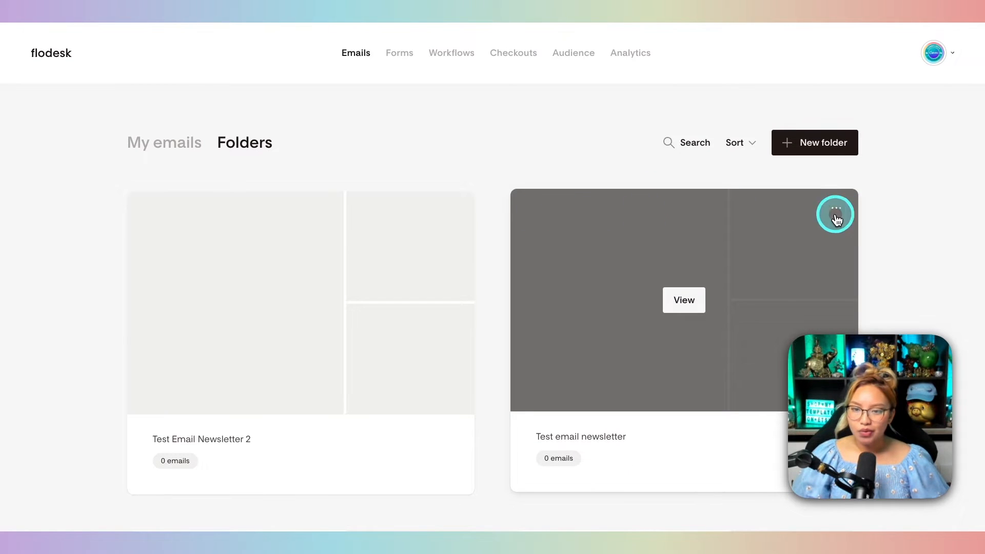
Delete the older empty folder "Test email newsletter"
click(836, 216)
click(784, 266)
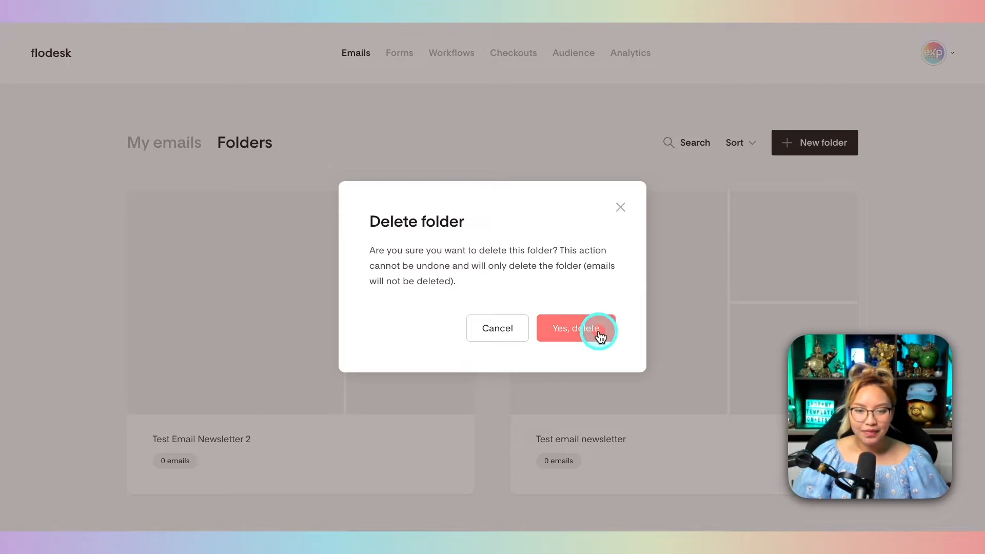
click(597, 334)
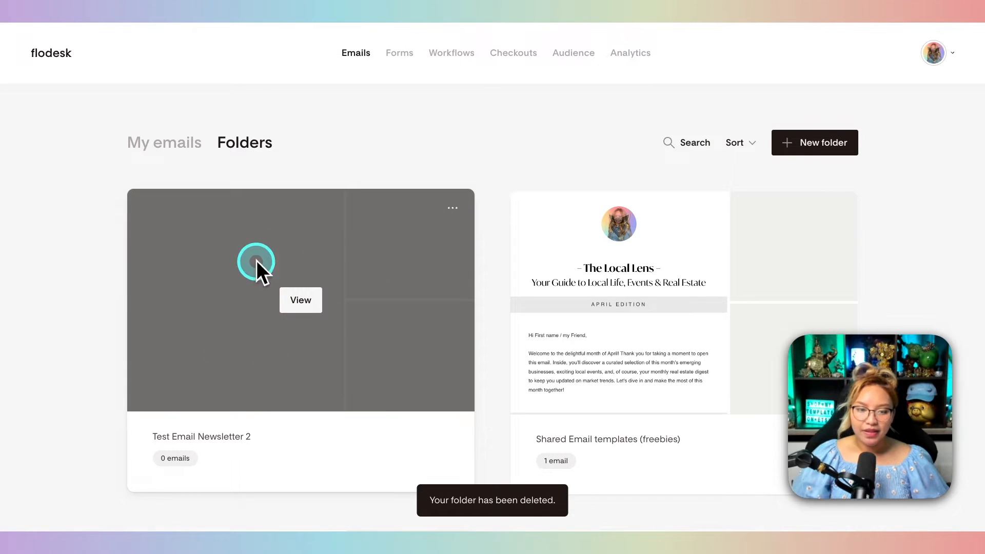
In the Test Email Newsletter 2 folder, create a new email from scratch named "Test newsletter email"
click(312, 295)
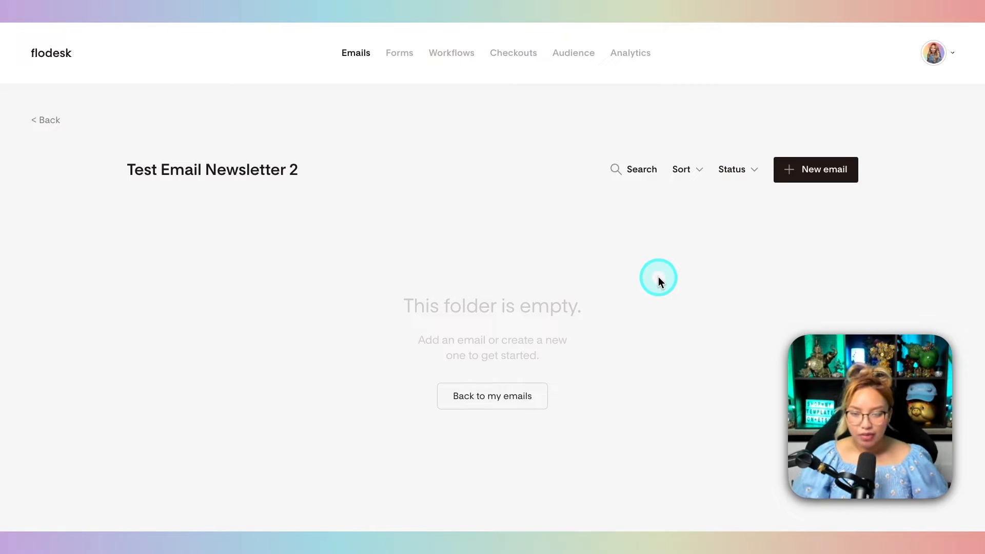
click(830, 177)
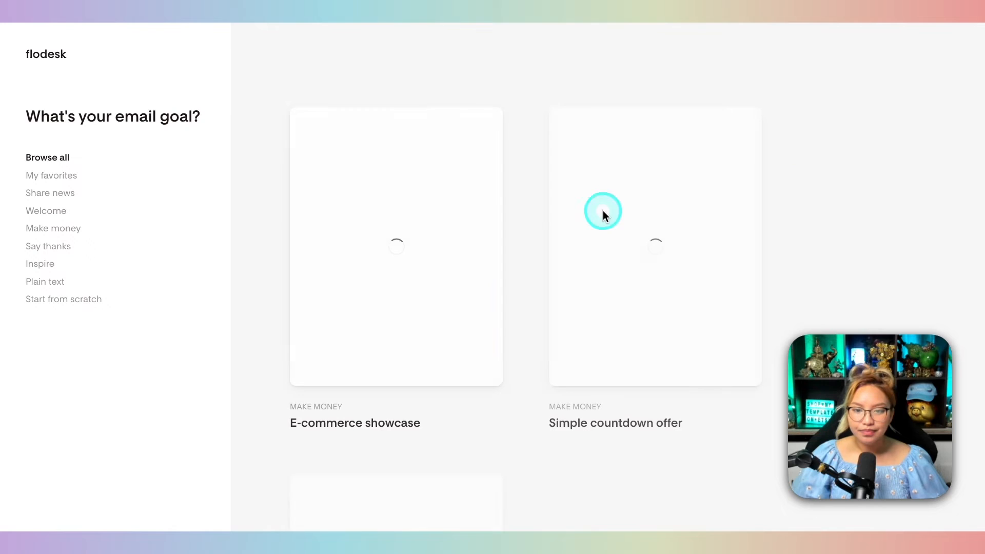
scroll(414, 234, down, 14)
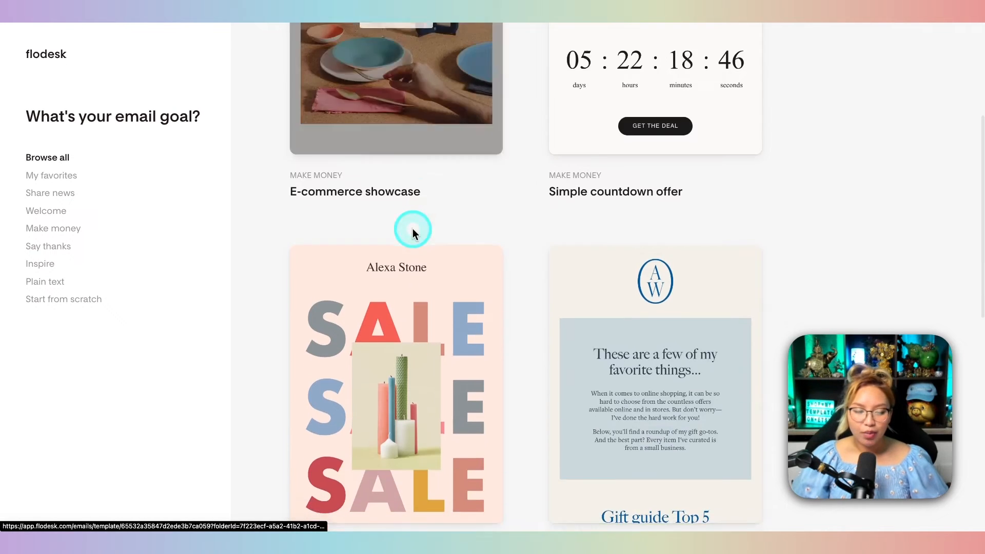
scroll(414, 230, down, 8)
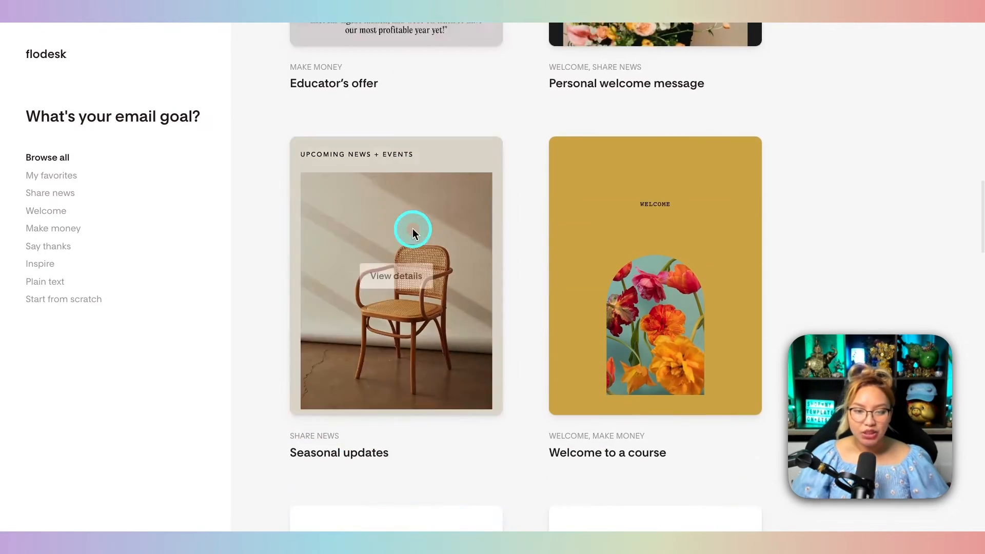
click(60, 301)
text(Test )
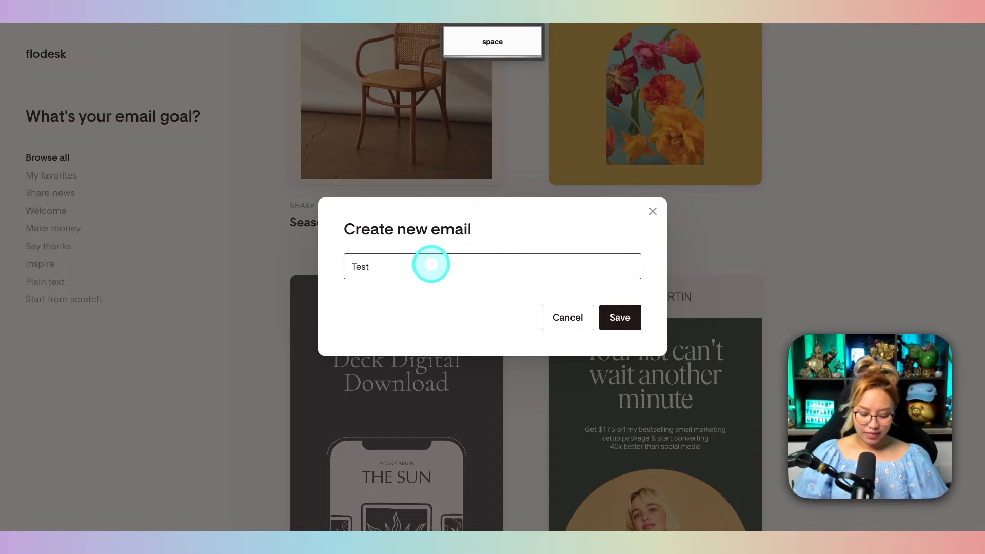
text(newsletter email)
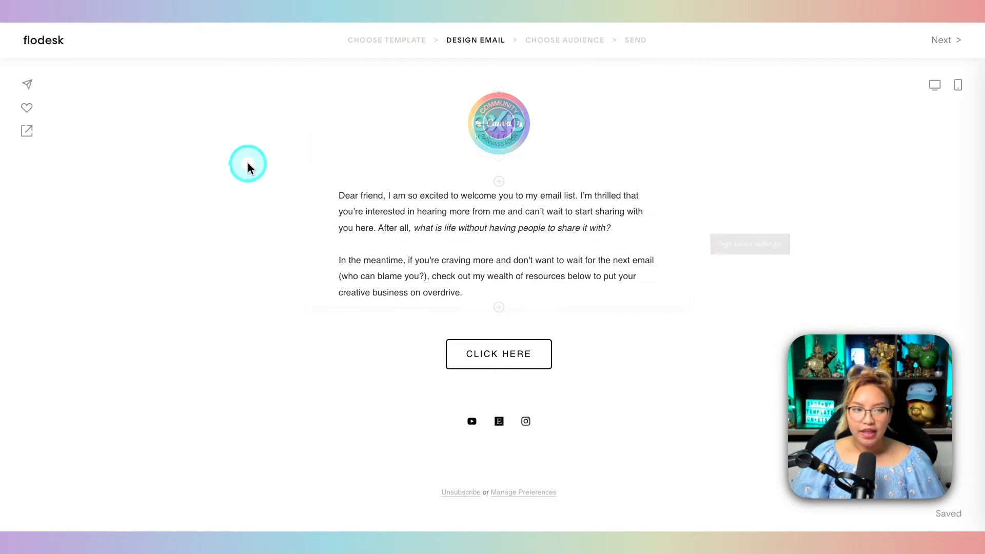
Open the Flodesk home page in a new browser tab and switch to it
drag(31, 32, 55, 42)
right_click(46, 44)
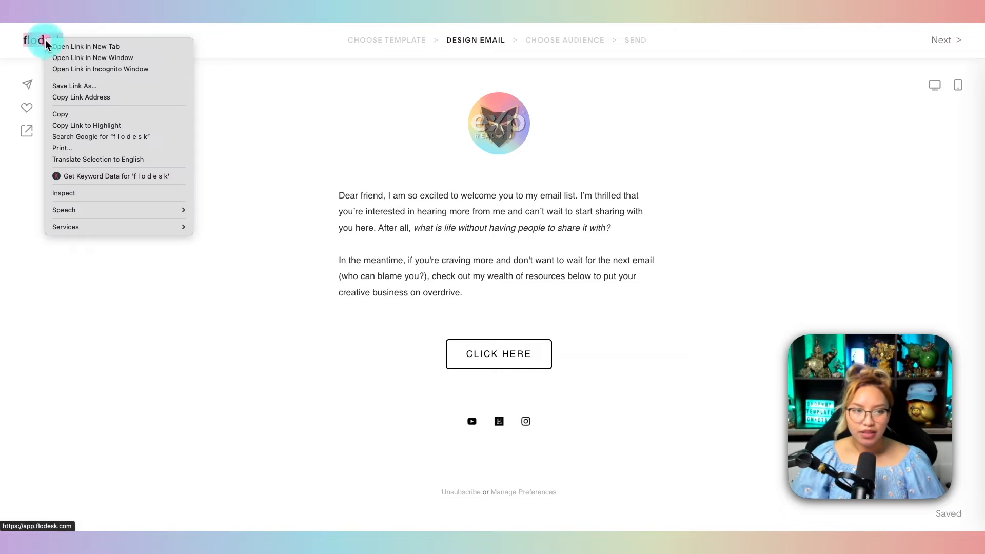
click(77, 46)
click(369, 34)
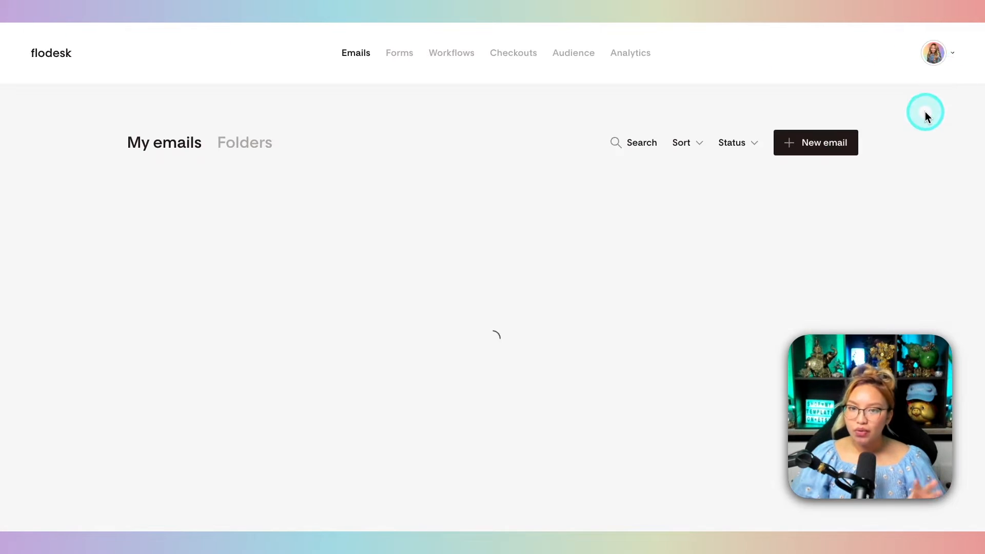
Review the logo in the account's branding settings and check the logo block in the newsletter email
click(933, 54)
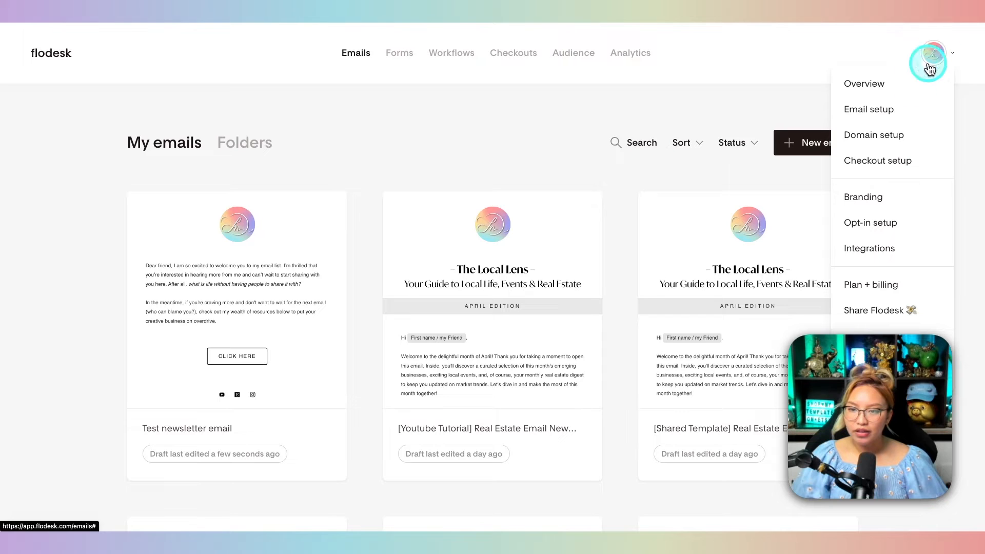
key(fn)
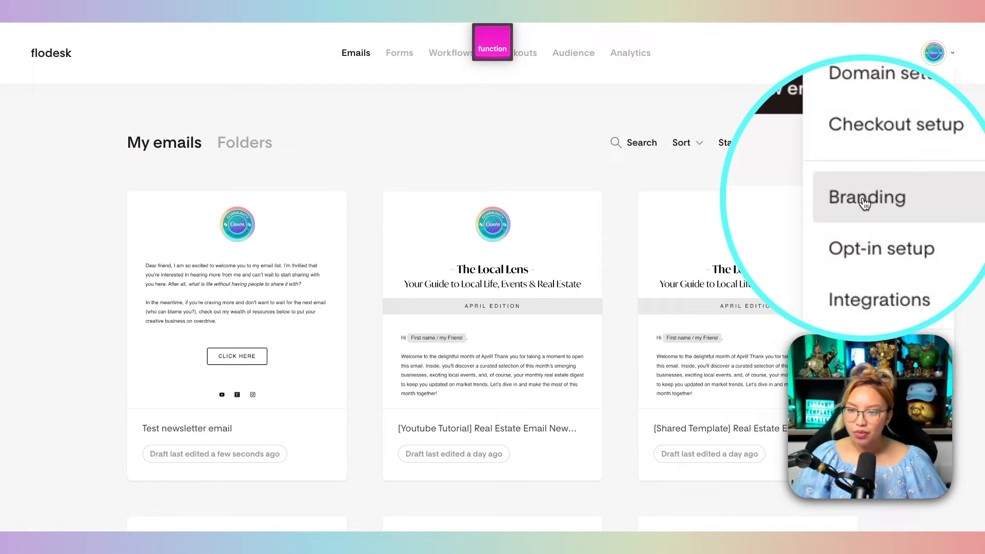
click(889, 199)
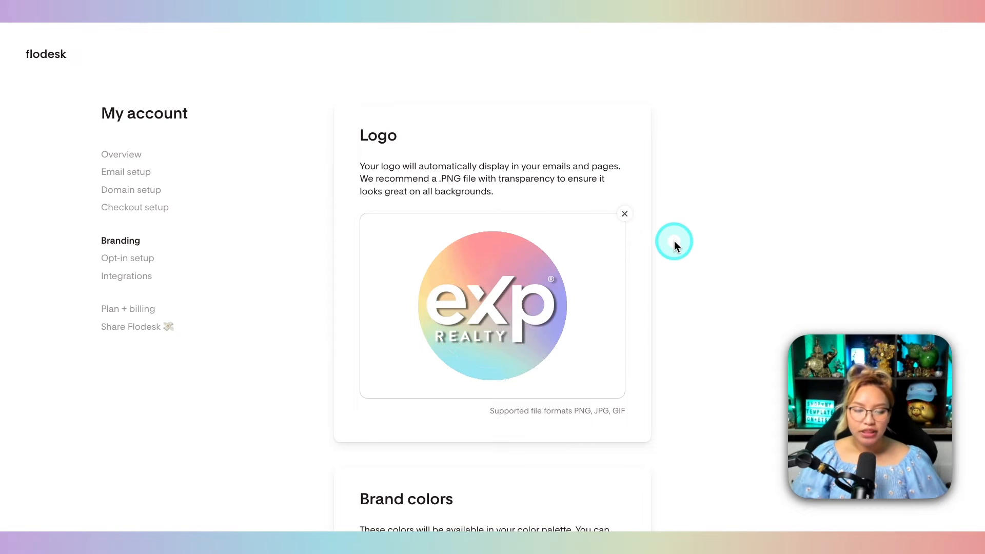
scroll(674, 241, down, 3)
scroll(674, 241, up, 2)
scroll(673, 241, up, 1)
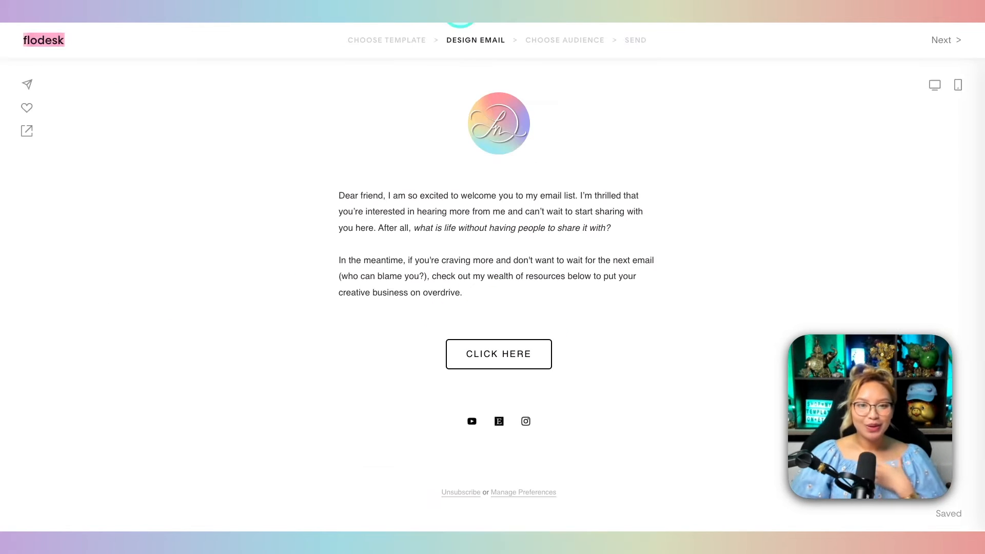
click(536, 119)
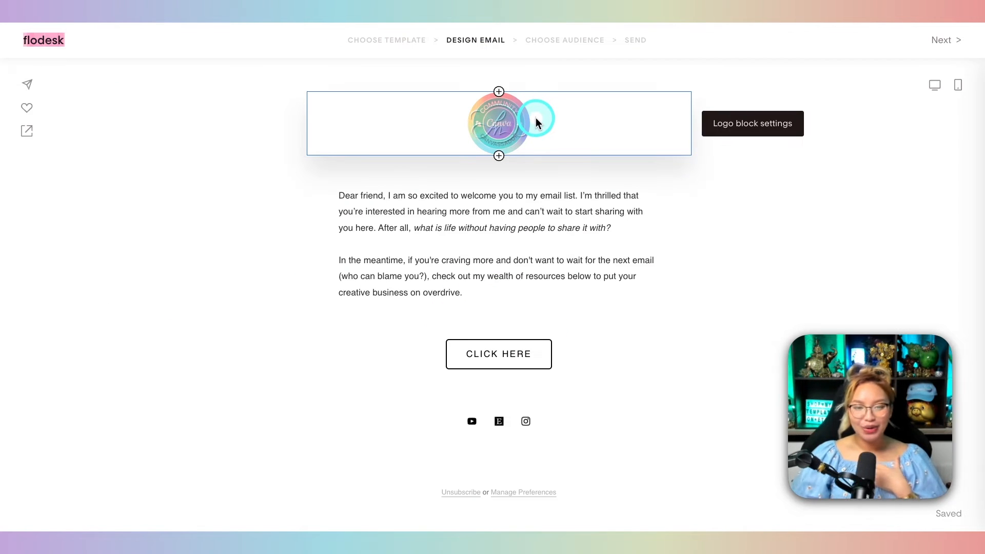
click(878, 183)
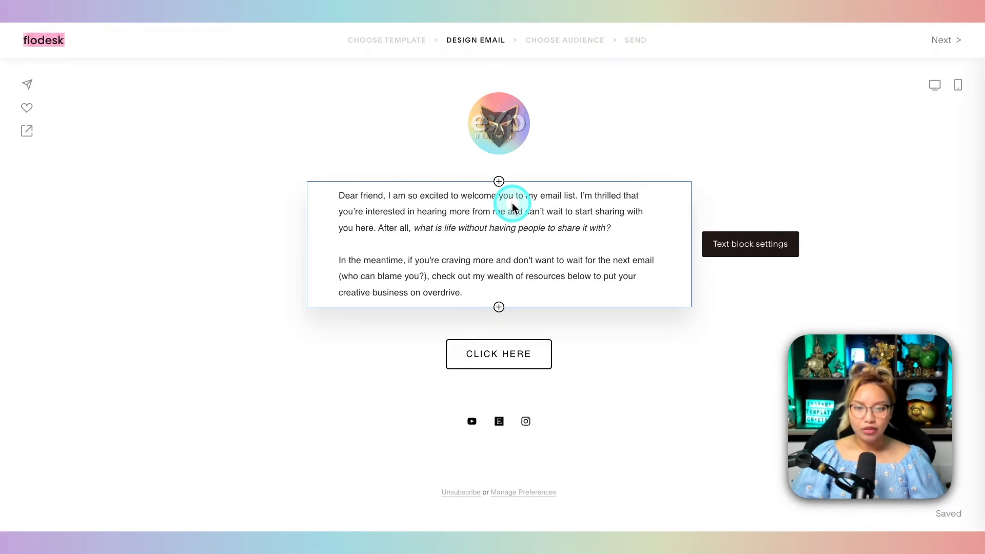
Insert the "Add some beautiful text with a custom font" layout between the logo and the intro paragraph
click(510, 178)
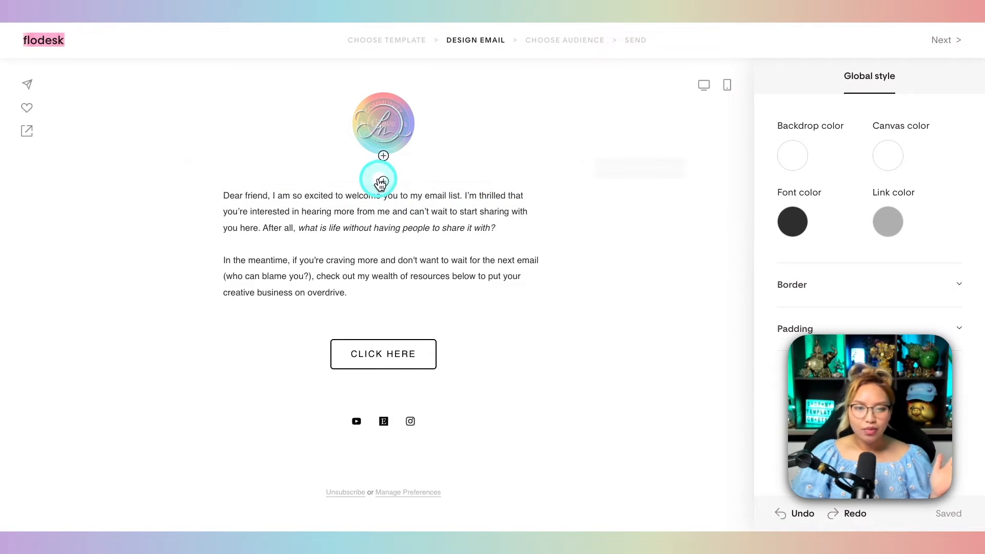
key(fn)
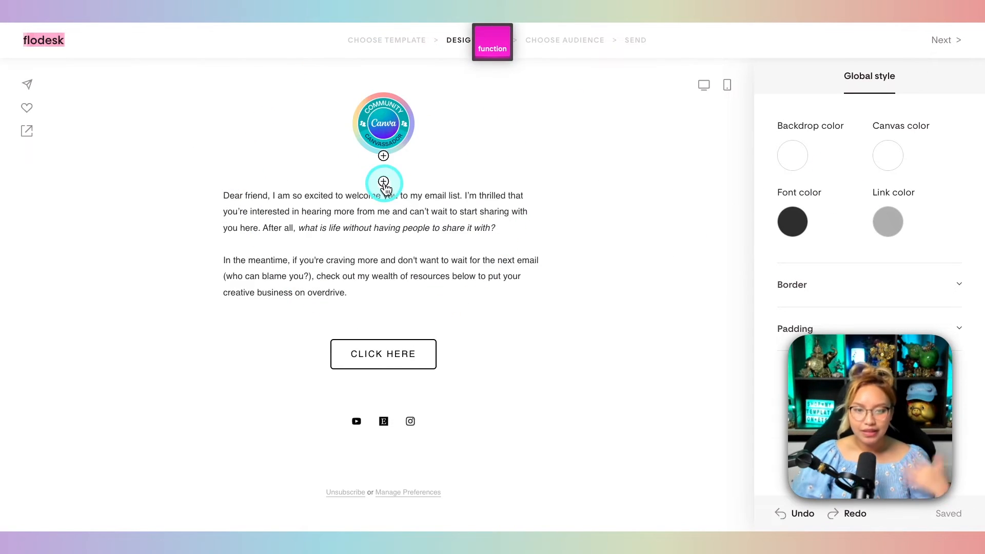
click(383, 183)
click(266, 236)
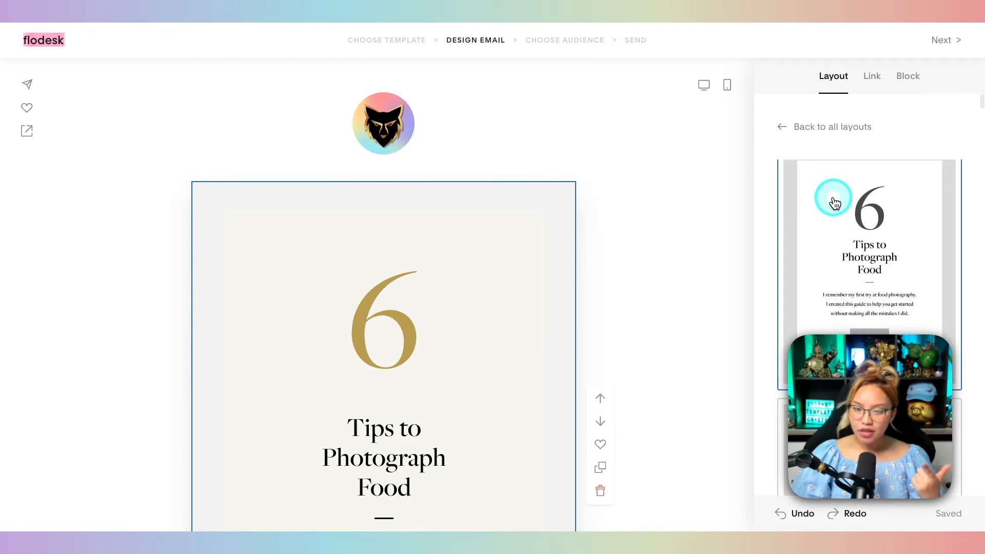
scroll(833, 200, down, 6)
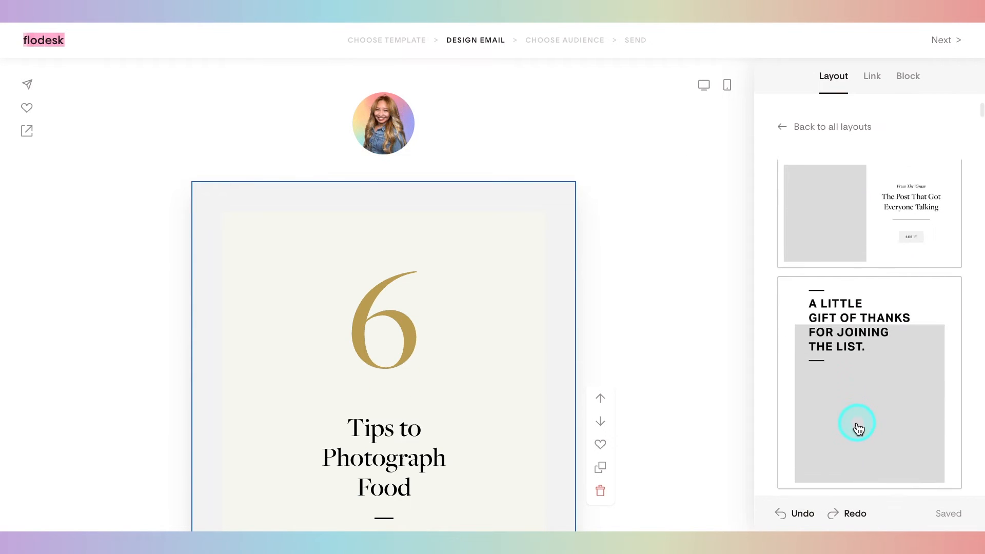
scroll(858, 427, down, 8)
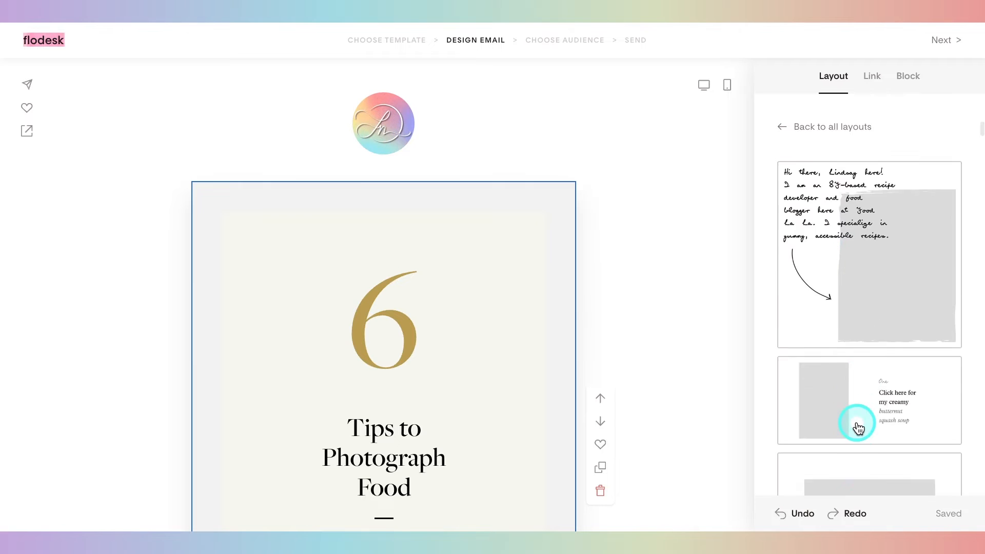
scroll(858, 428, down, 8)
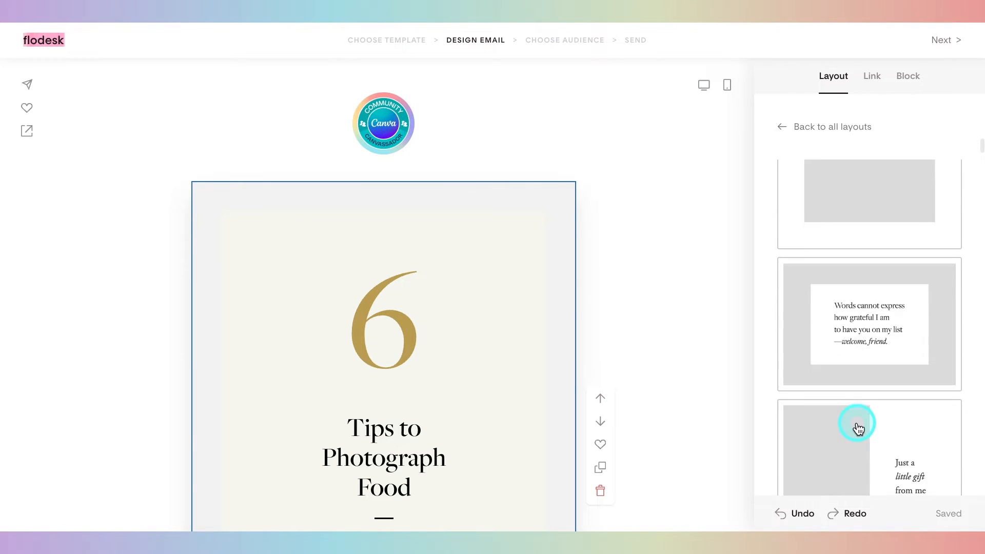
scroll(858, 428, down, 8)
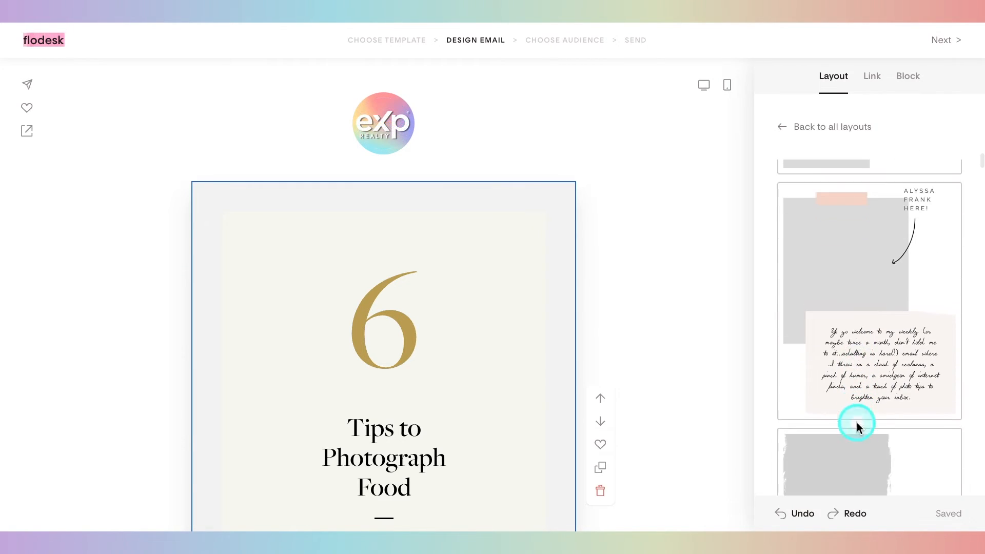
scroll(857, 428, down, 8)
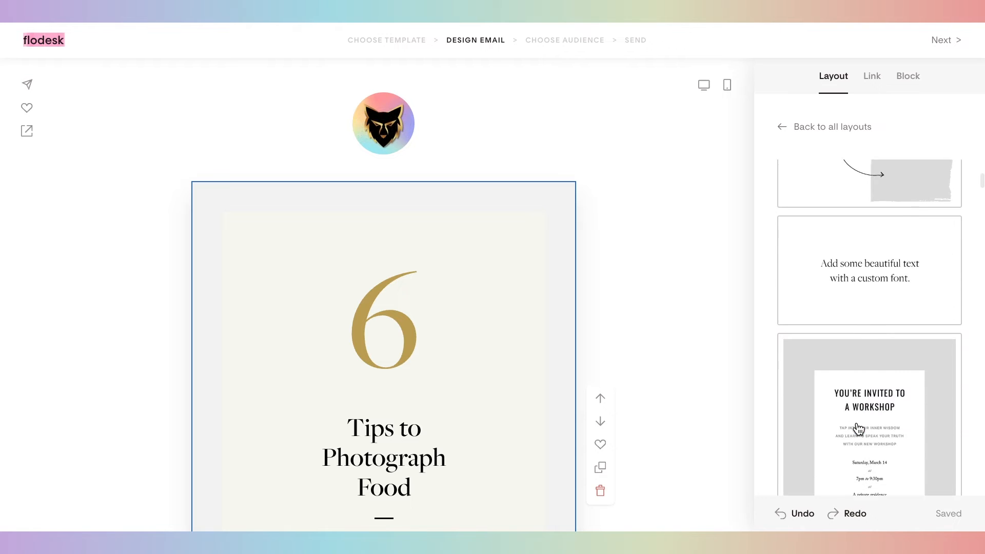
key(fn)
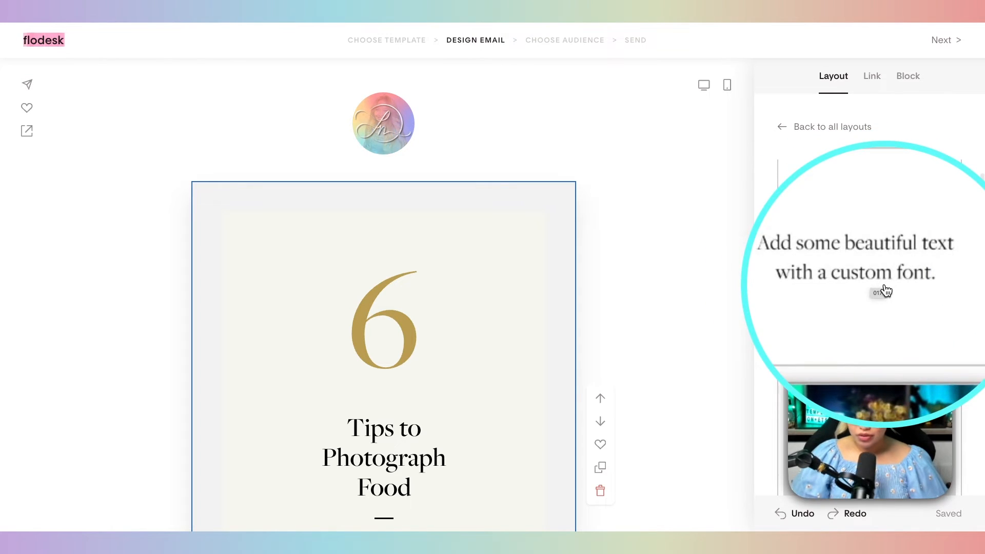
click(866, 279)
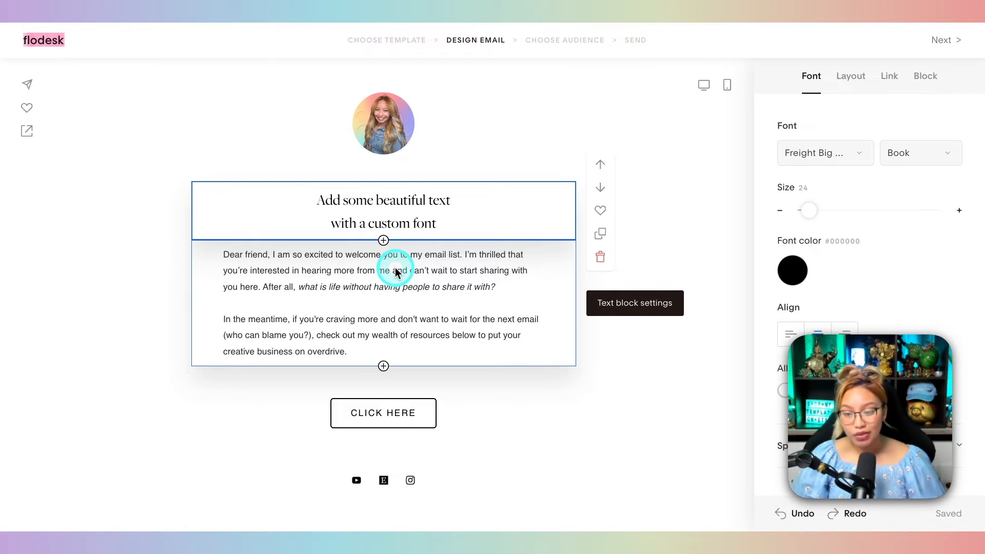
Replace the layout's two placeholder lines with "Local Lens" and "Your guide to local events, businesses & real estate!"
drag(451, 200, 277, 191)
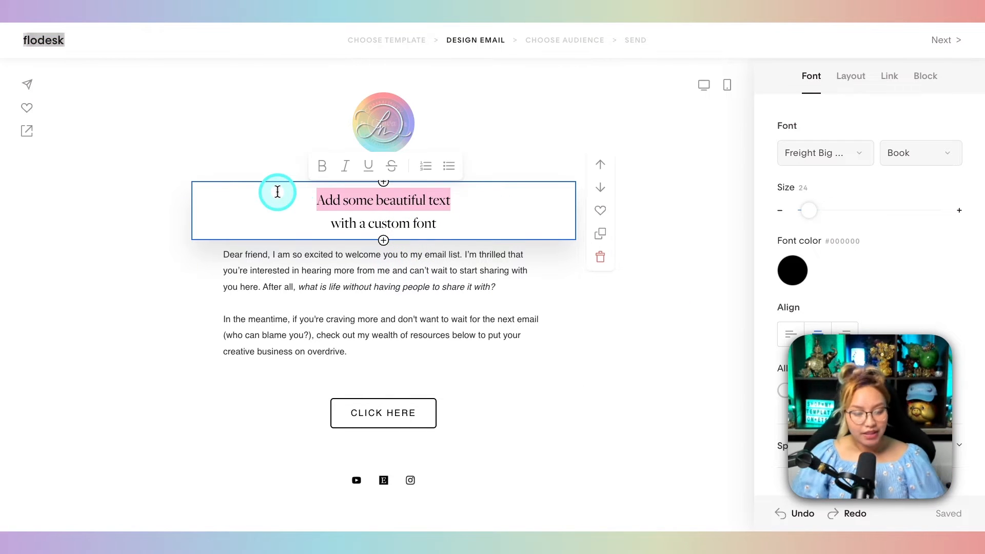
text(Local Len)
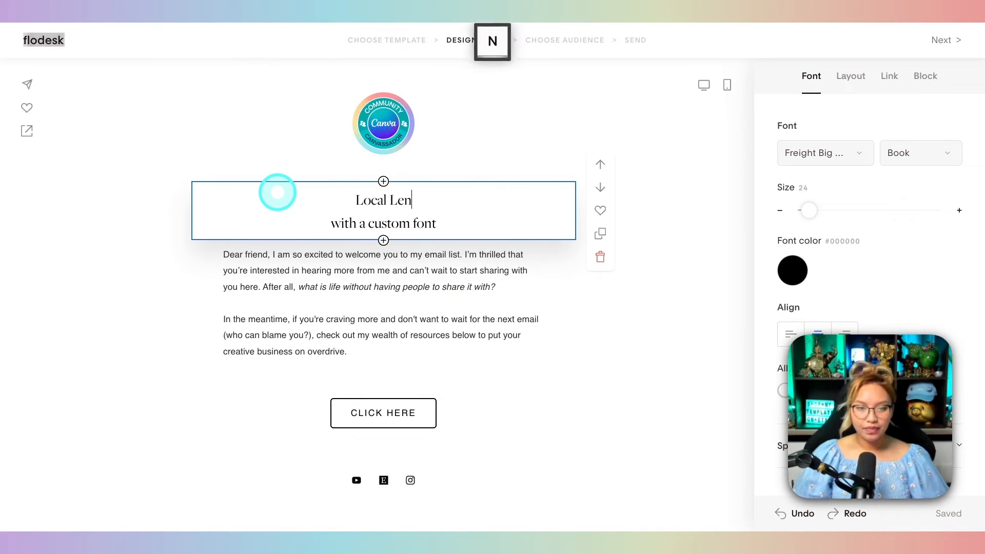
text(se)
key(BackSpace)
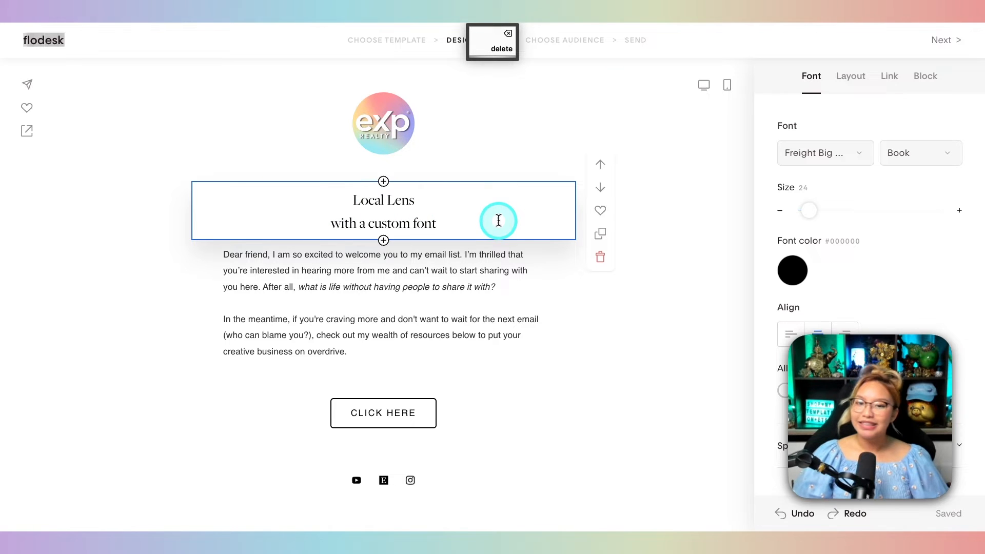
drag(478, 219, 282, 218)
text(Your gu)
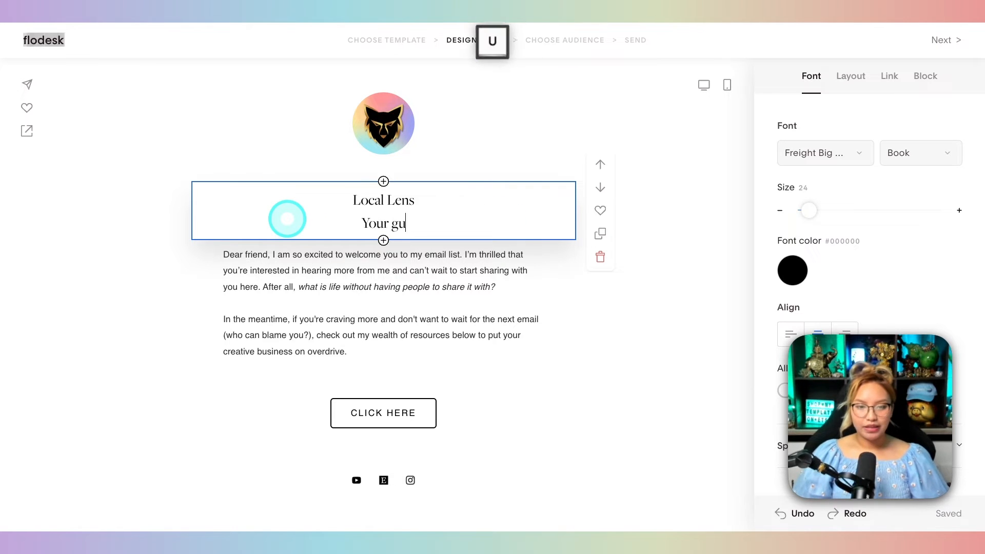
text(ide to local e)
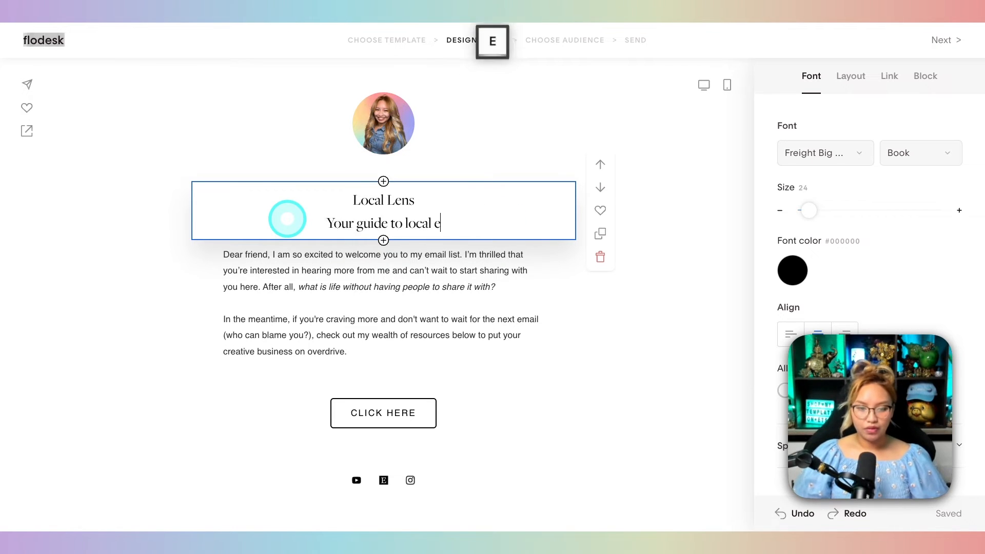
text(vents, businesses & real estate!)
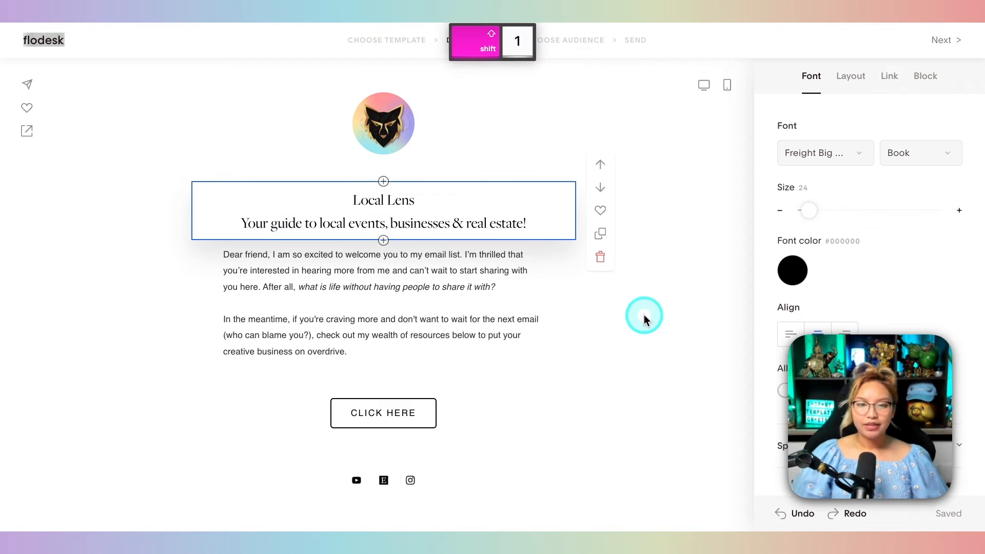
Set the font weight of the "Local Lens" title line to Semibold
drag(418, 199, 352, 201)
click(915, 159)
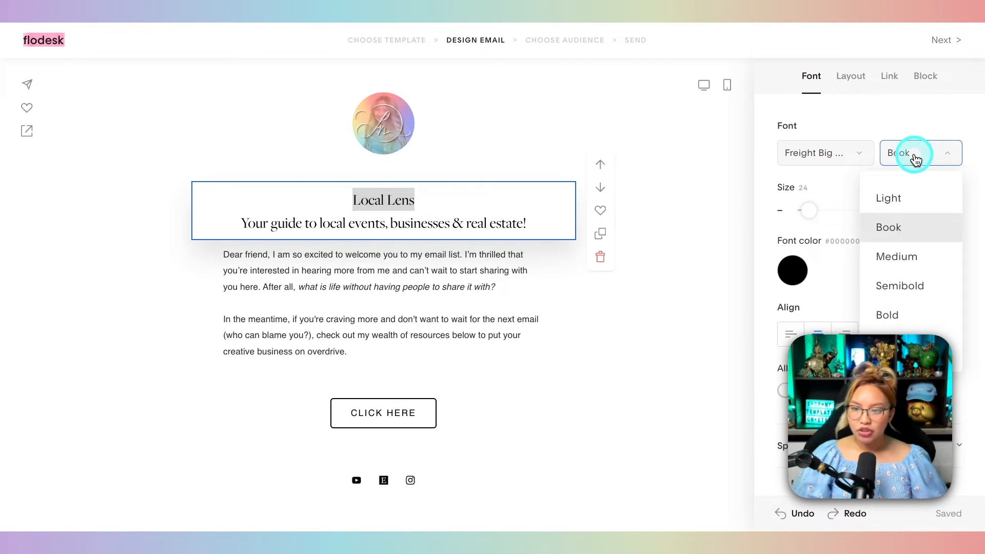
click(906, 285)
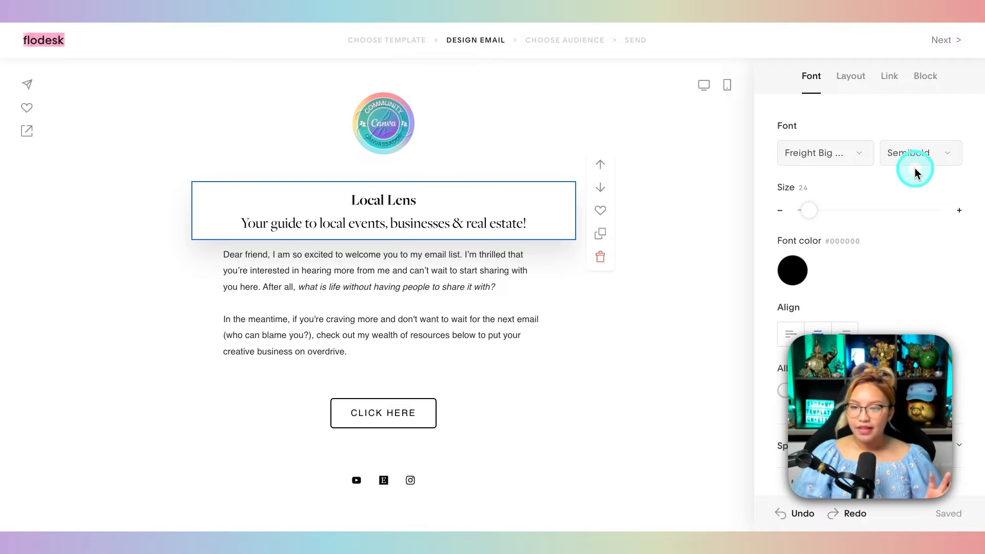
click(857, 154)
scroll(882, 266, down, 1)
scroll(882, 266, down, 5)
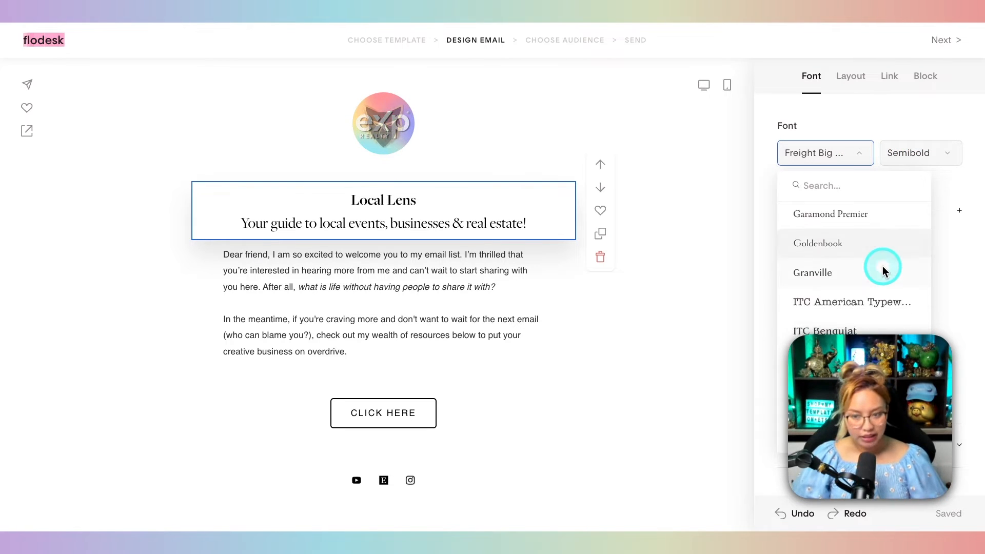
click(880, 121)
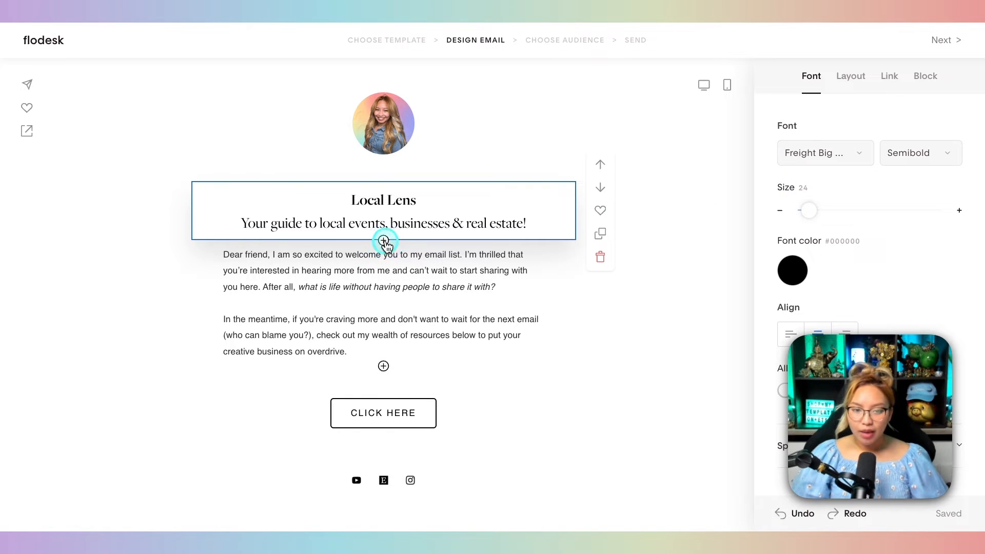
Add a text block below the Local Lens heading and replace its placeholder text with "APRIL EDITION"
click(384, 240)
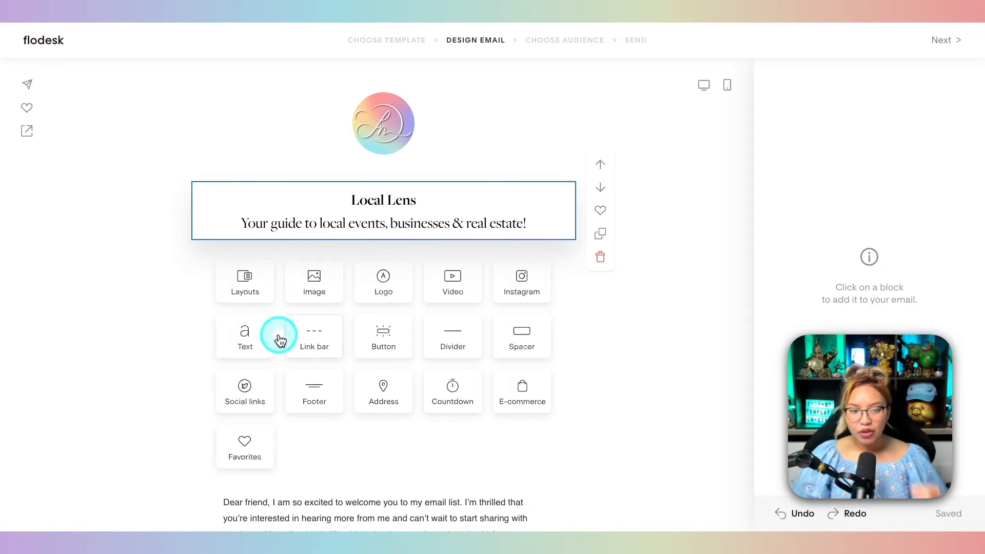
click(248, 348)
drag(508, 303, 189, 253)
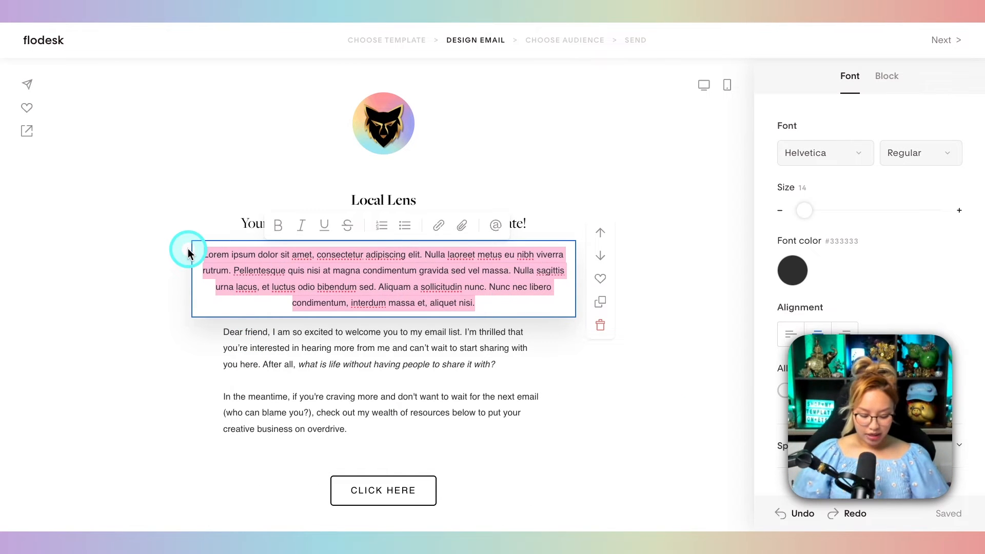
key(Caps_Lock)
text(APRIL )
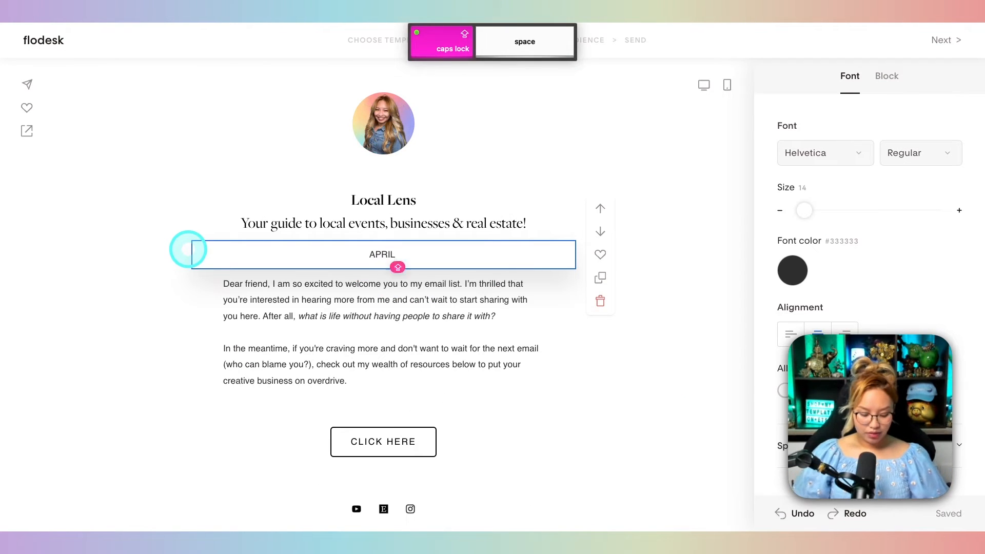
text(EDITION)
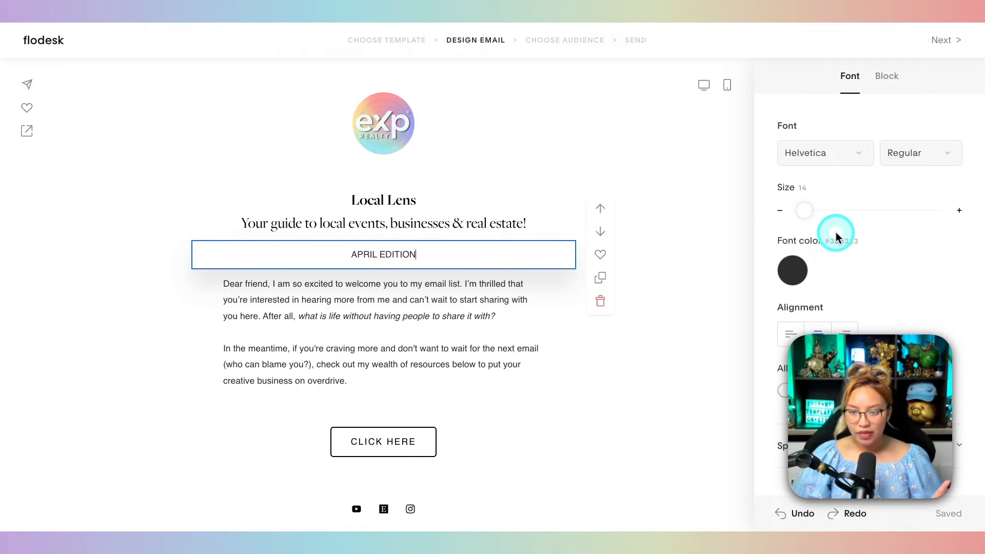
Give the "APRIL EDITION" block a light gray background, #ECECEC
click(893, 80)
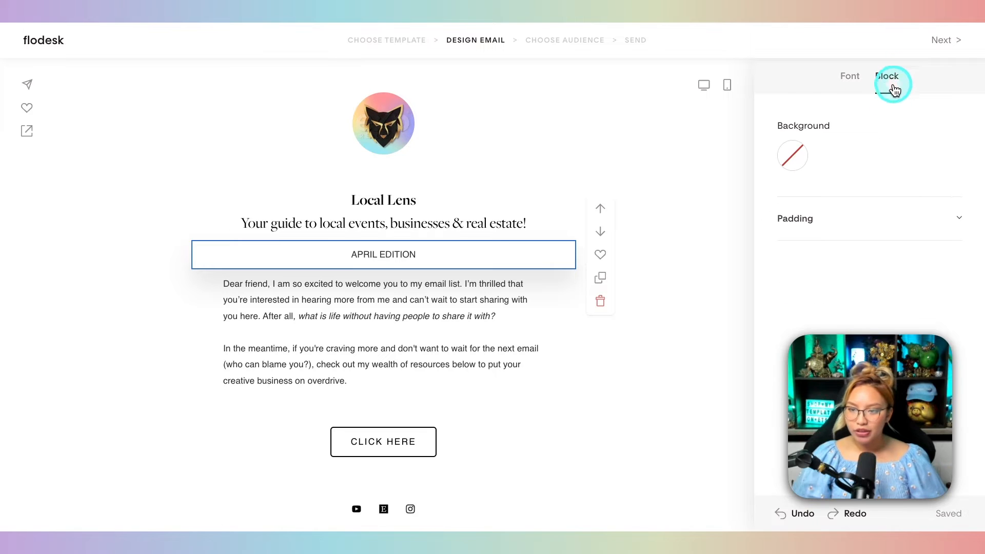
click(792, 155)
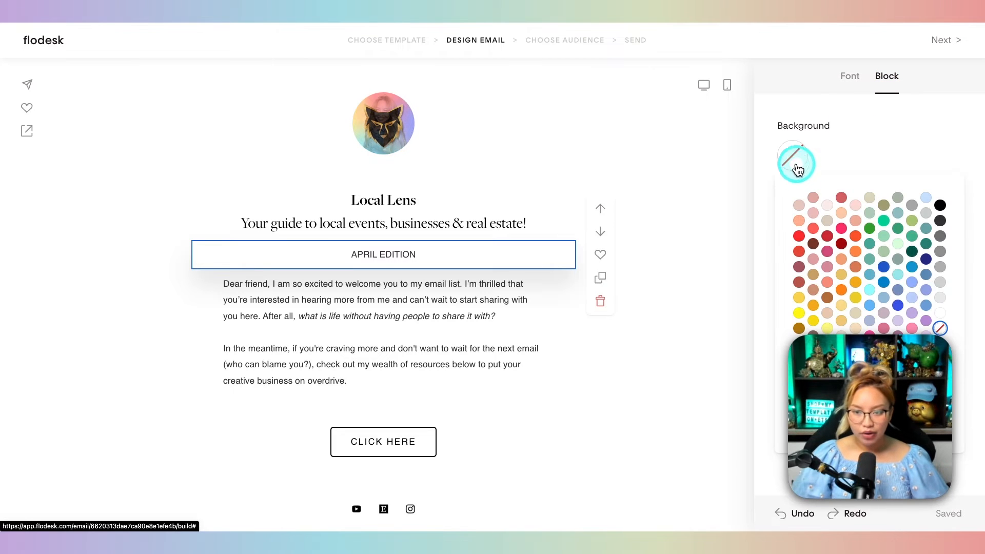
click(940, 299)
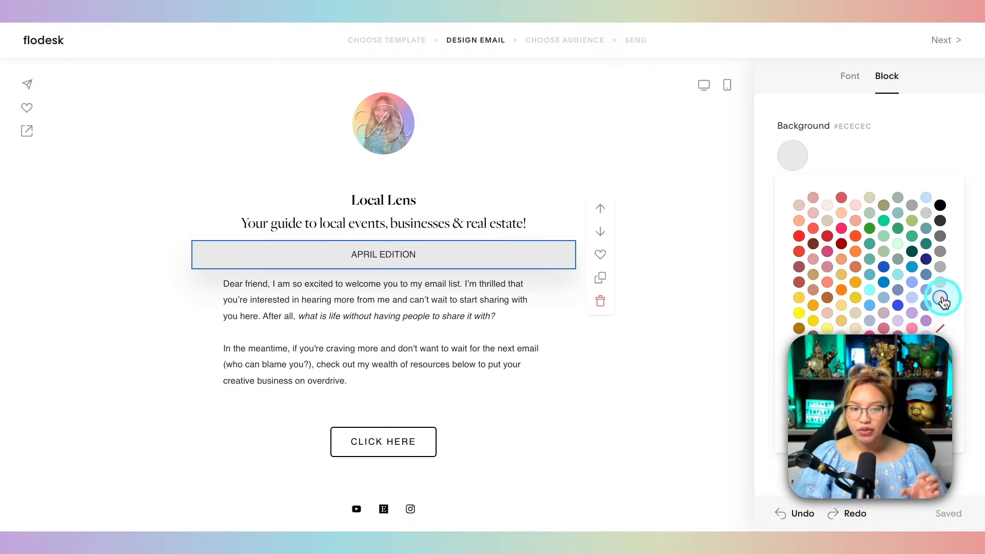
Try reducing the space beneath the text in the "APRIL EDITION" block, and undo that change
drag(513, 265, 456, 259)
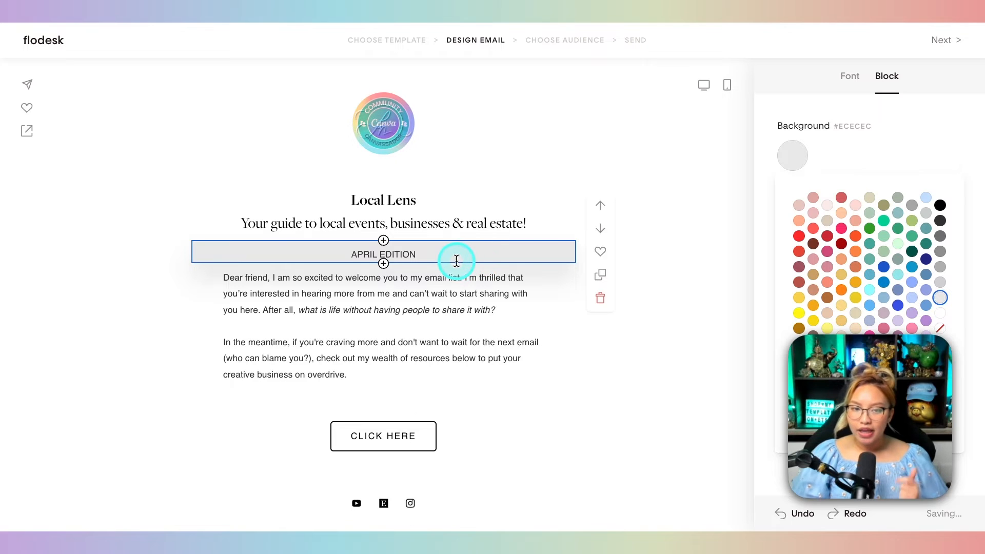
key(super+z)
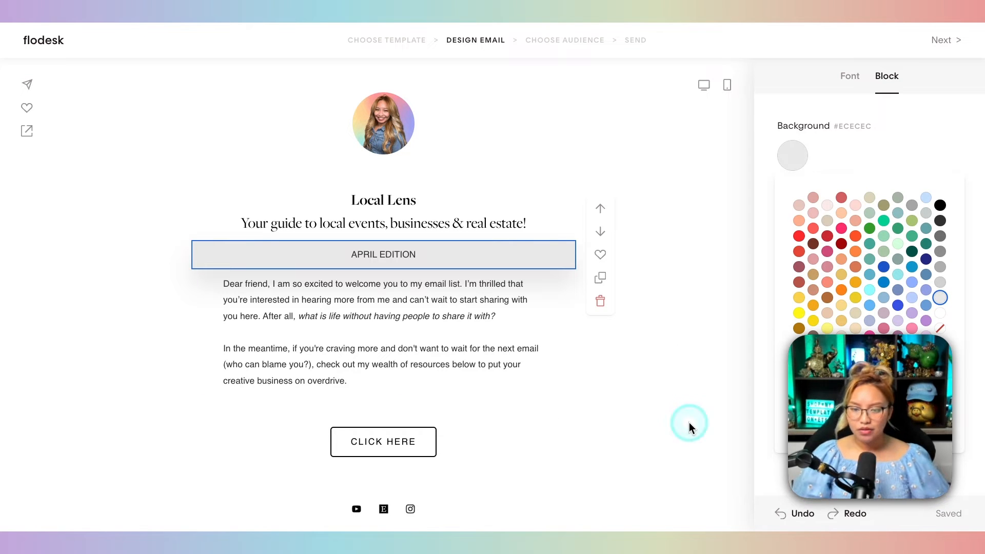
Make the "APRIL EDITION" banner text bold and set its letter spacing to 1.6
key(fn)
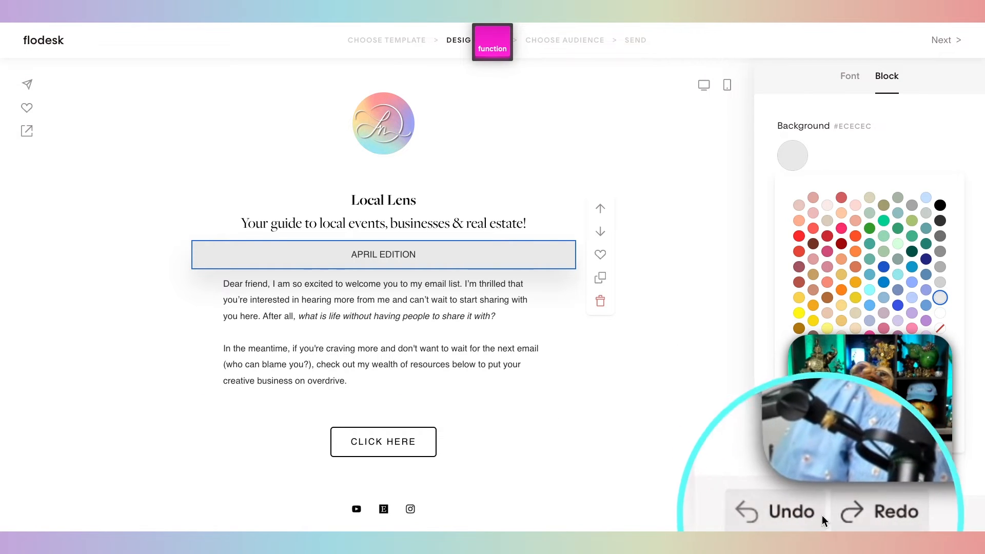
click(845, 78)
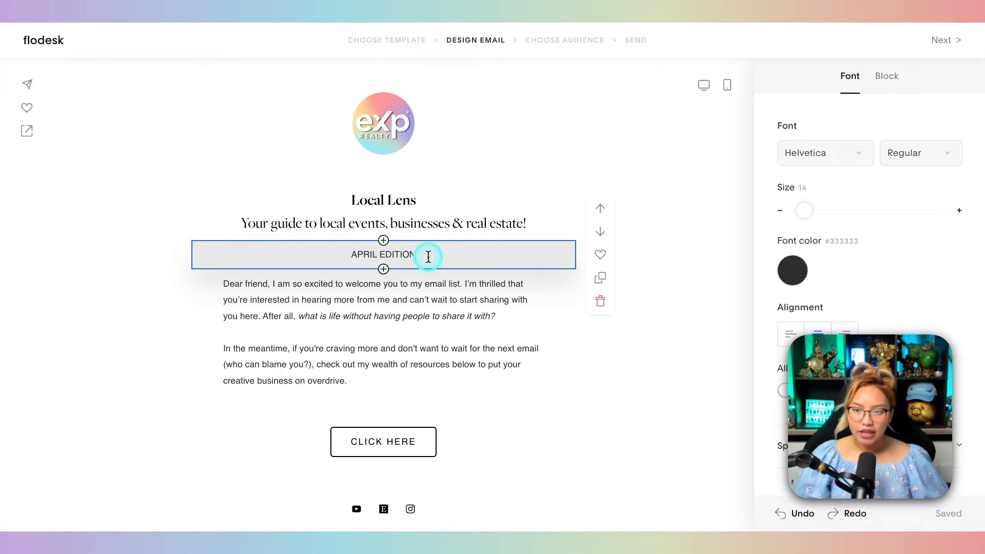
drag(438, 252, 314, 248)
key(super+b)
click(790, 284)
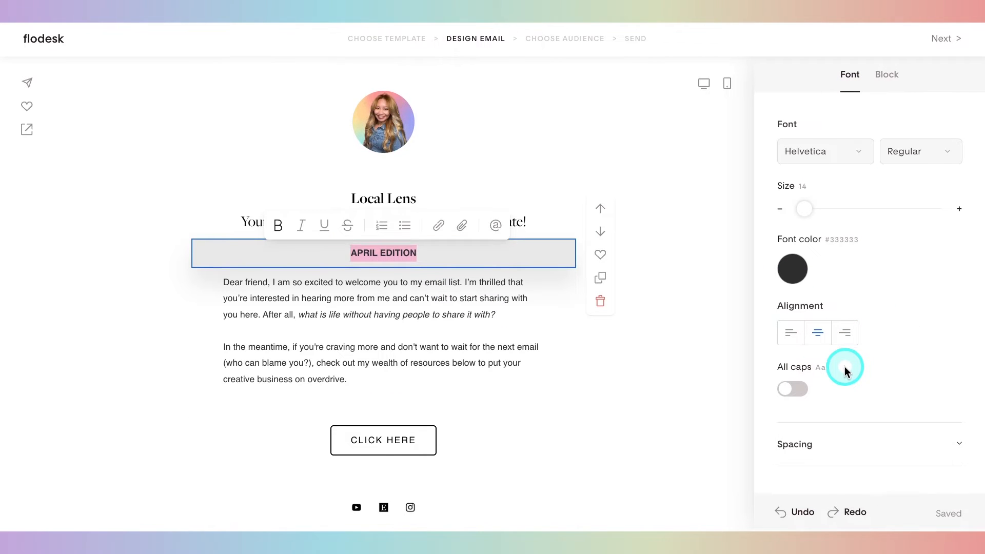
click(831, 455)
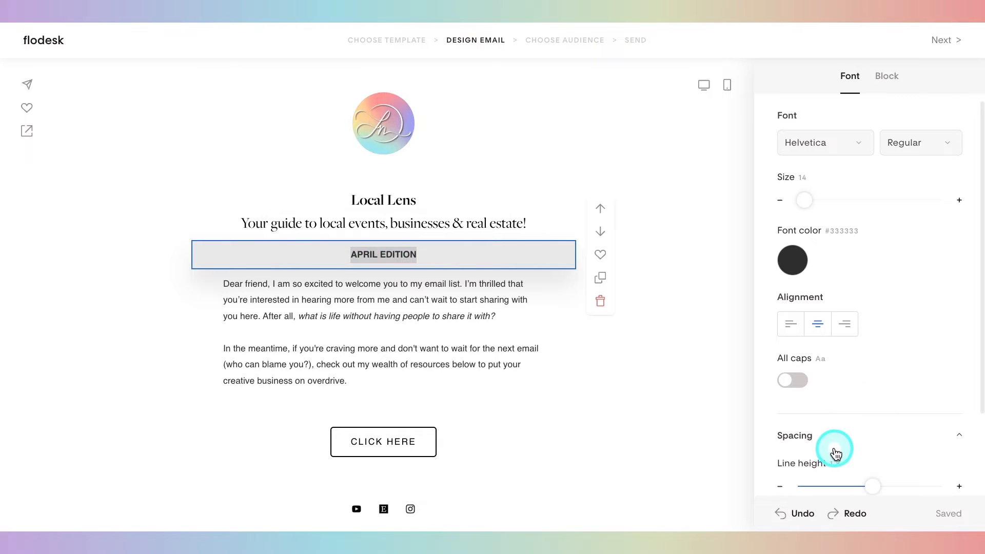
scroll(834, 448, down, 2)
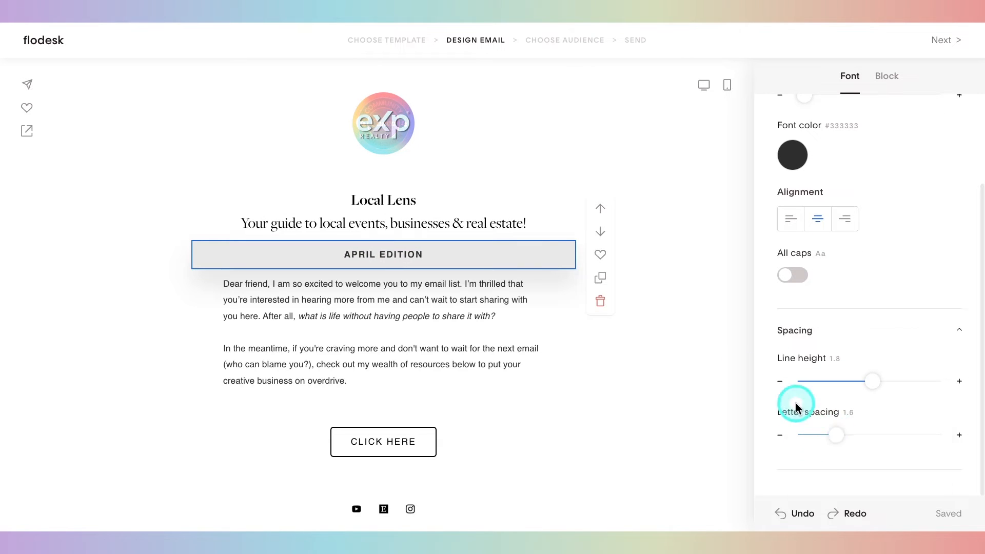
Remove the bold formatting from the "APRIL EDITION" banner text
drag(464, 255, 330, 251)
key(super+b)
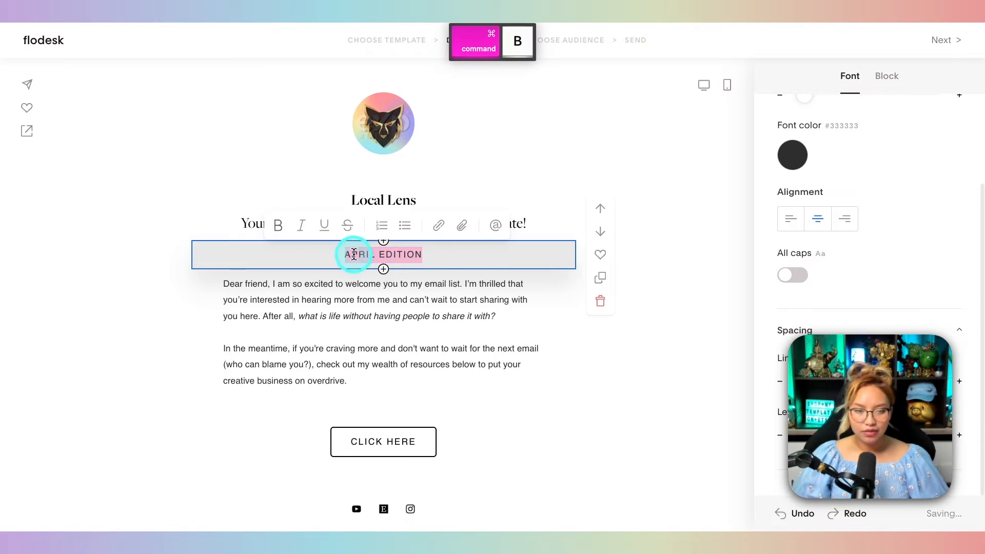
click(677, 285)
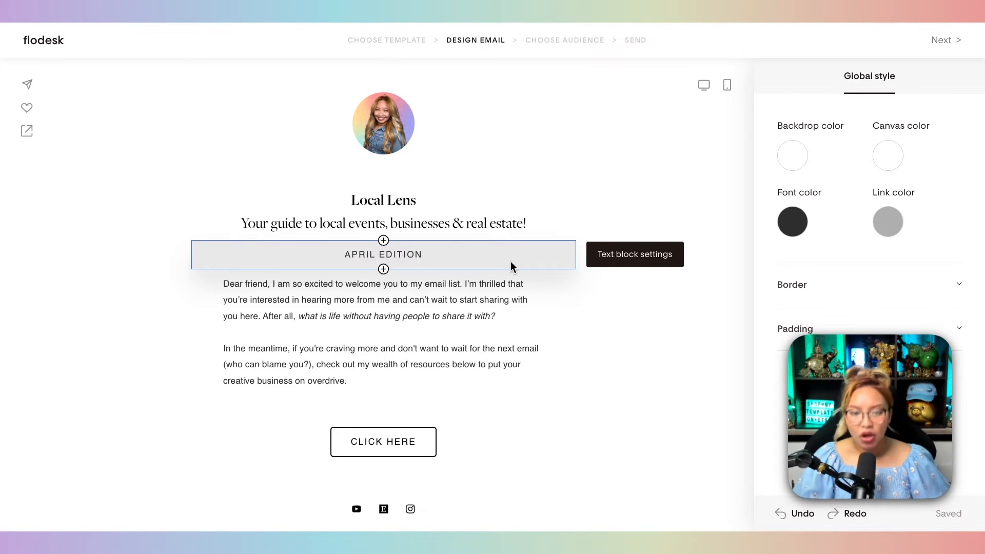
Duplicate the "APRIL EDITION" banner block three times, stacking the copies below the introductory paragraphs
click(534, 258)
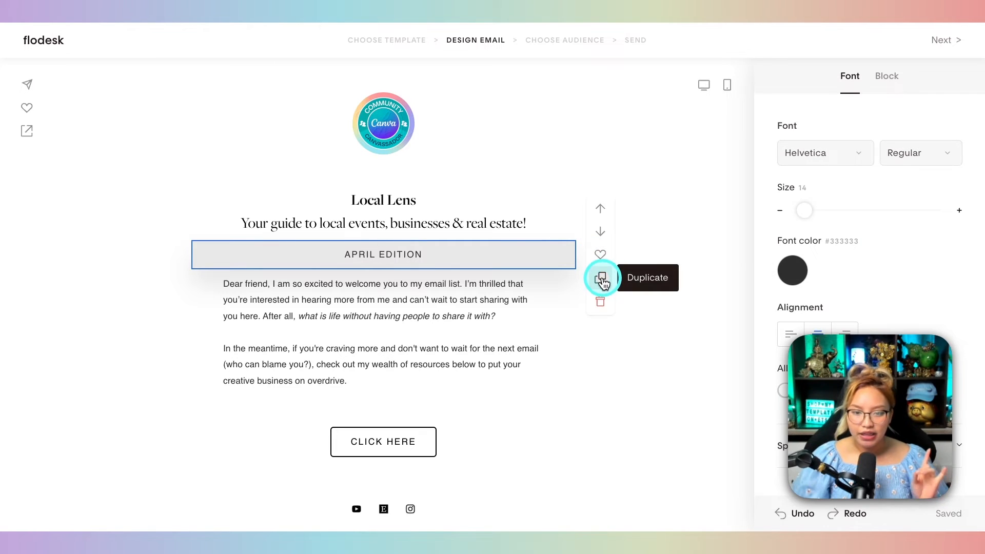
click(599, 277)
click(600, 260)
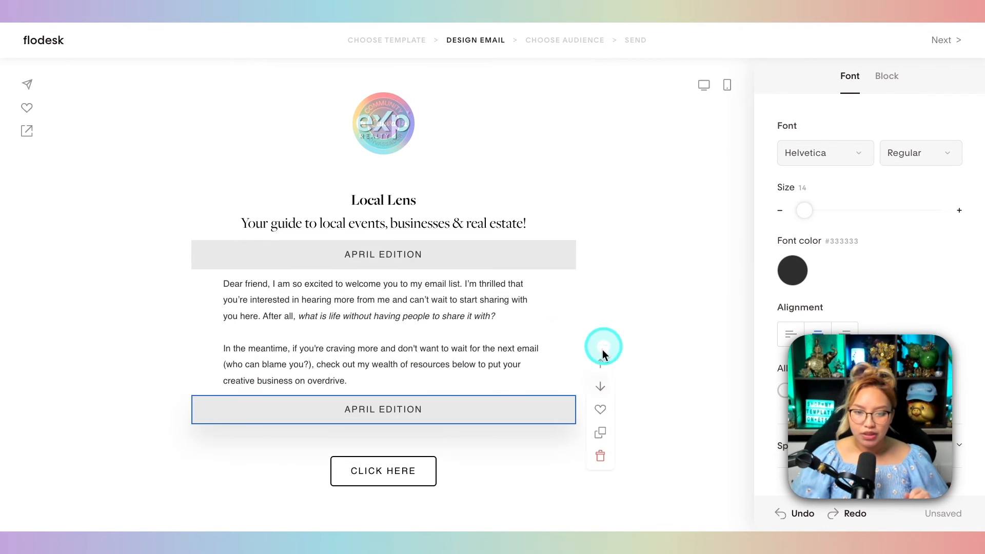
scroll(590, 338, down, 2)
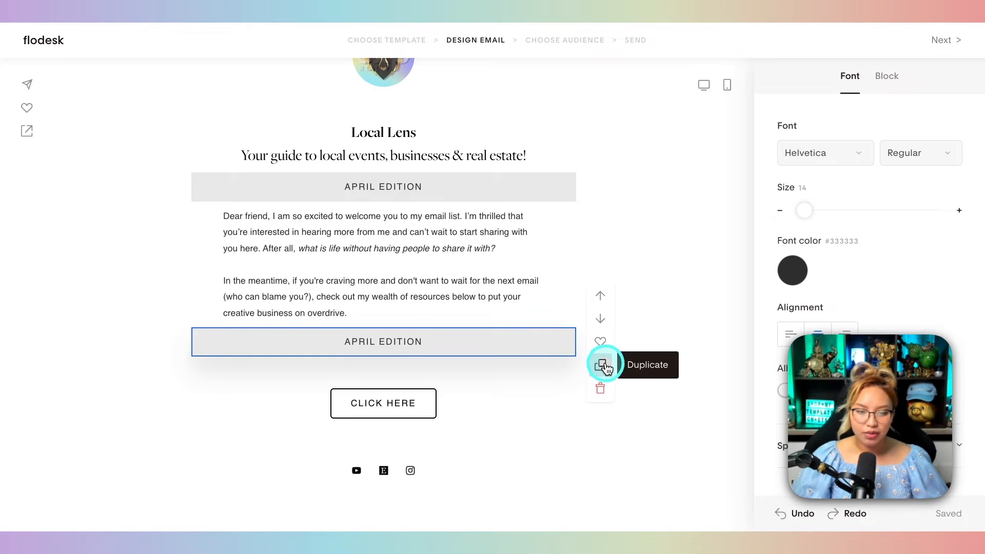
click(602, 365)
click(600, 394)
Replace the text of the first banner copy below the introduction with "BIZ SPOTLIGHT" in capitals
click(429, 341)
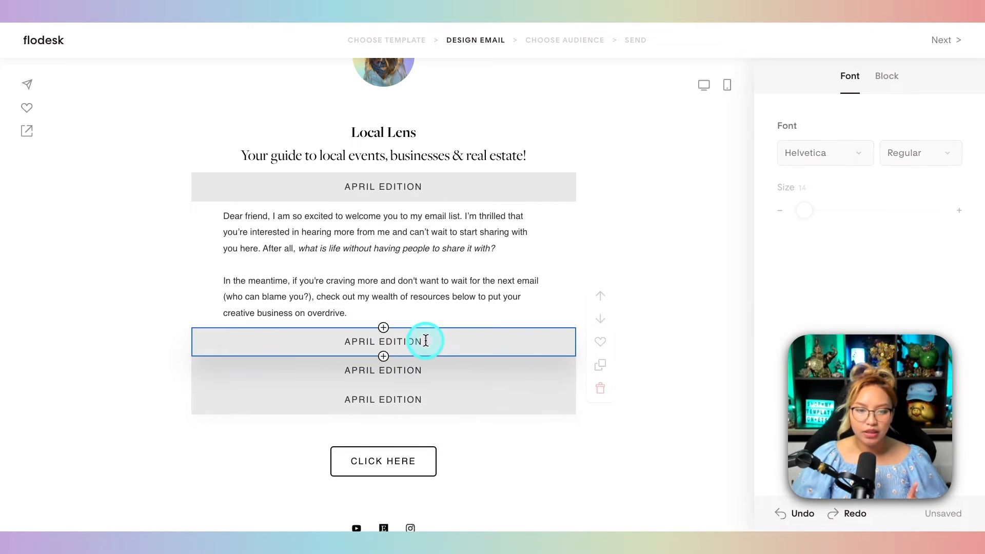
text(Biz)
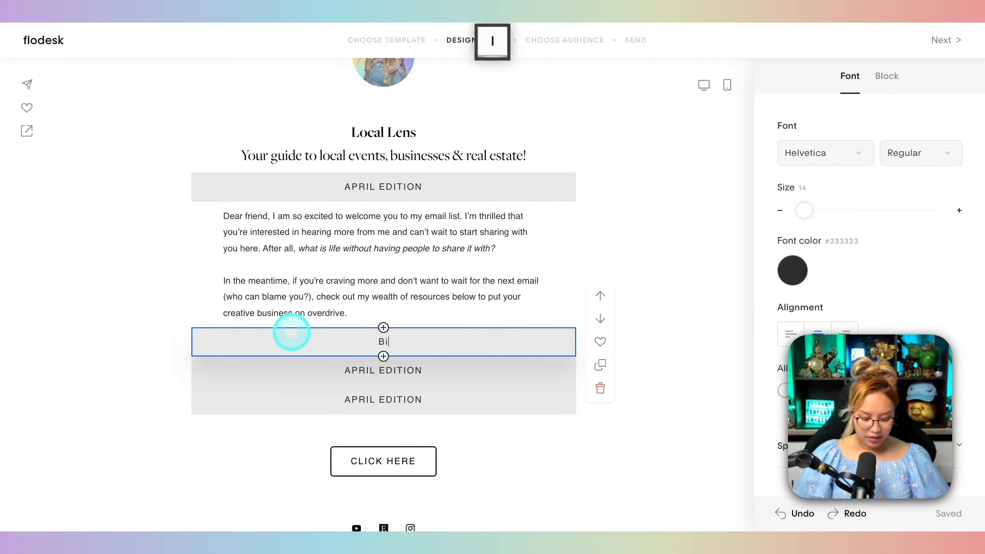
key(BackSpace)
key(BackSpace)
key(BackSpace)
key(BackSpace)
key(Caps_Lock)
text(B)
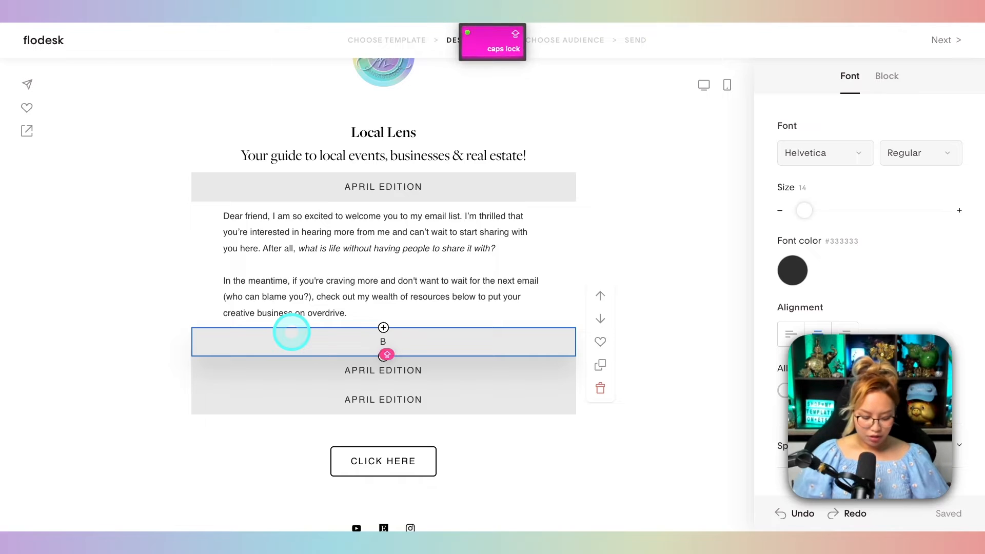
text(IZ SPT)
text(OTLIGHT)
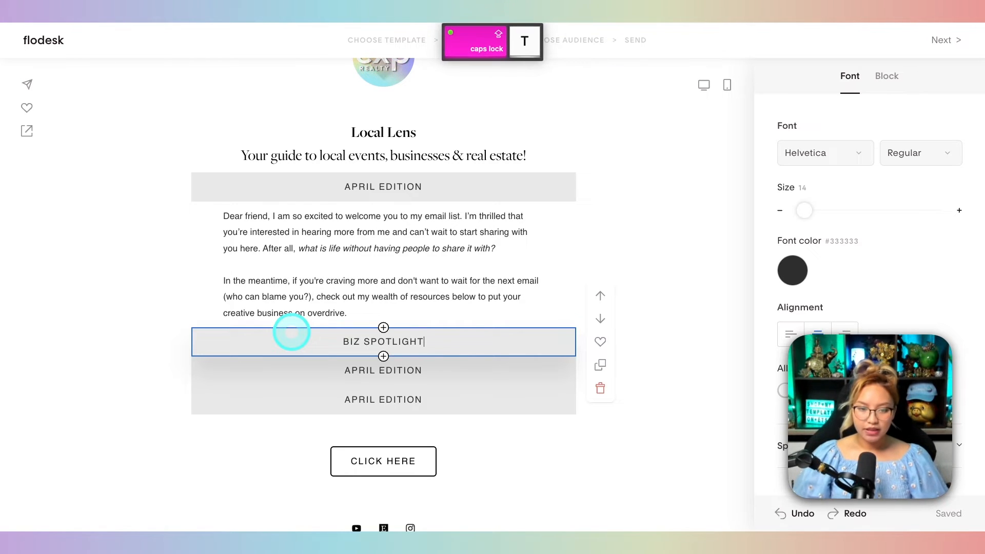
Replace the text of the remaining two banner copies with "EVENTS" and "REAL CONVERSATIONS"
click(434, 370)
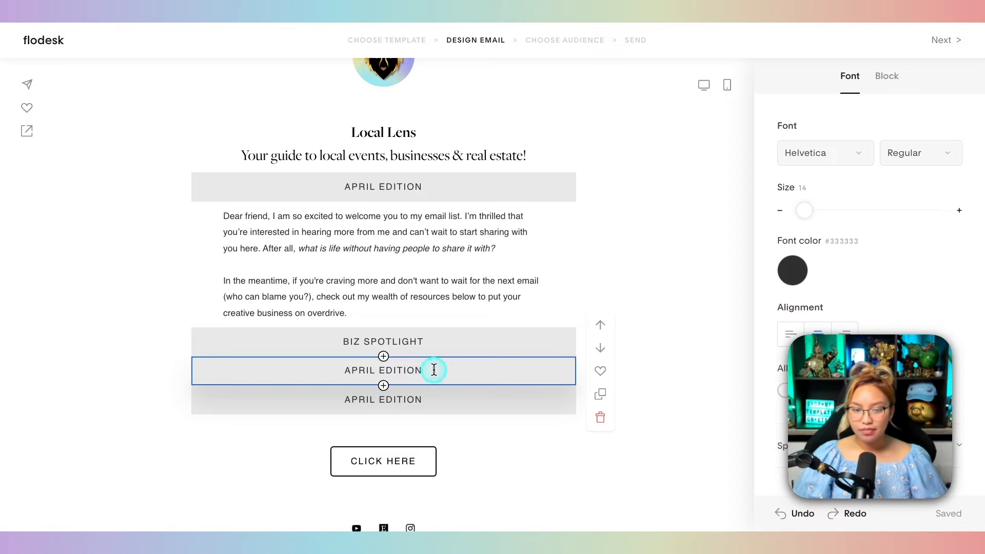
shift+click(339, 368)
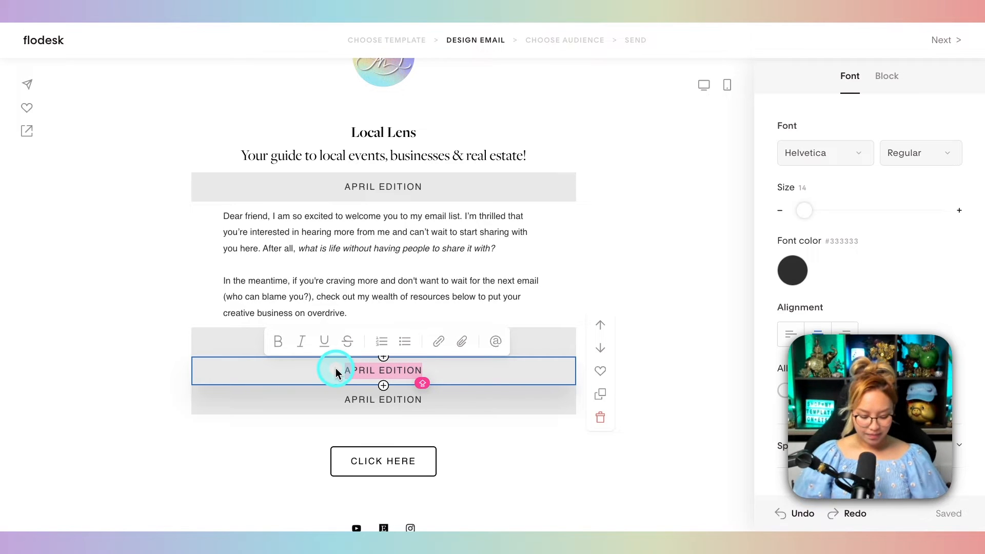
text(EVENTS)
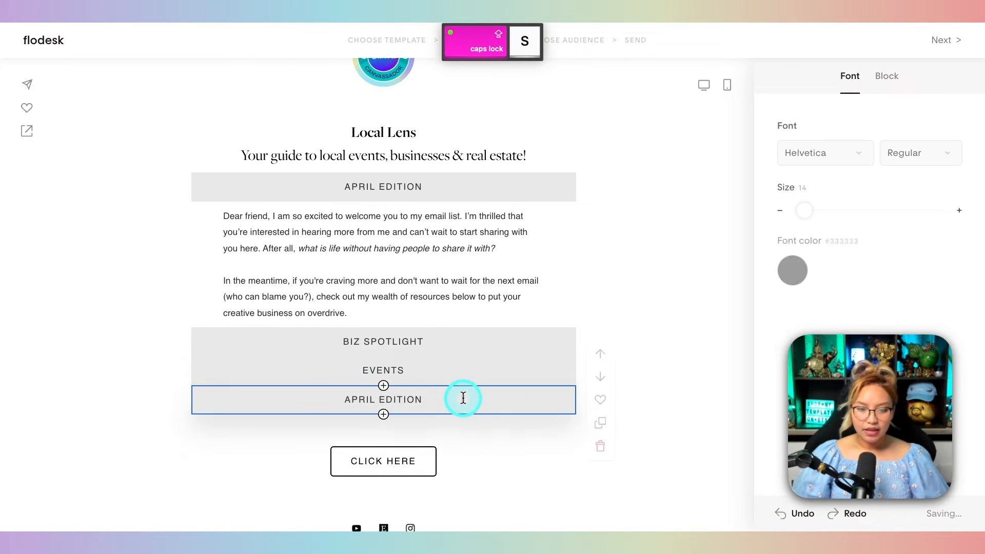
drag(451, 396, 327, 392)
text(REA)
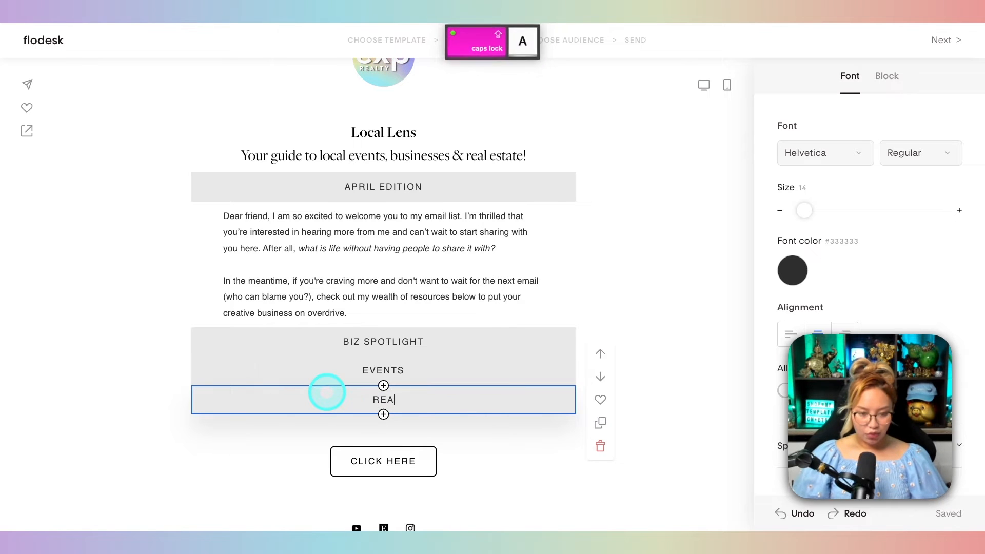
text(L CONVERSATIONS)
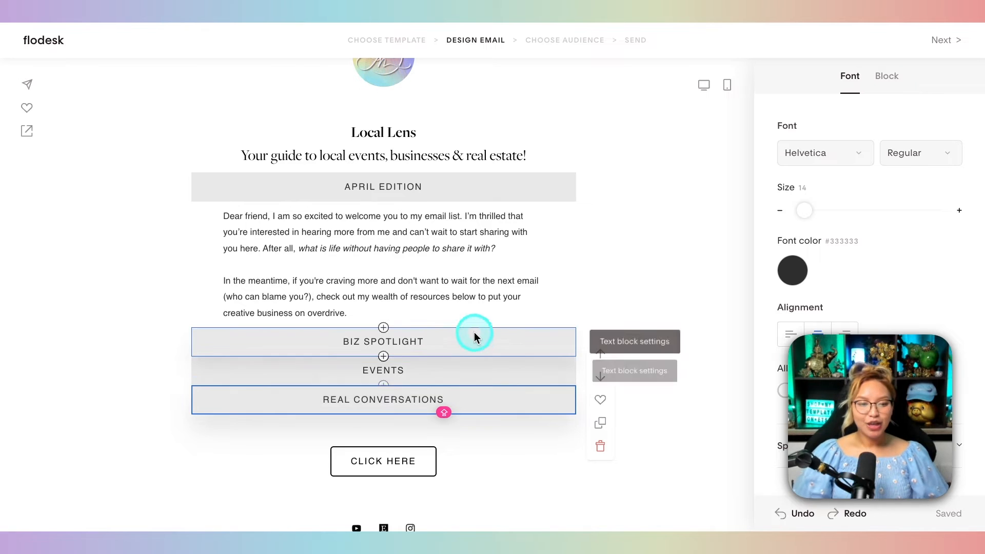
Add a spacer block with a height of 40 below the "BIZ SPOTLIGHT" banner and duplicate it
click(385, 357)
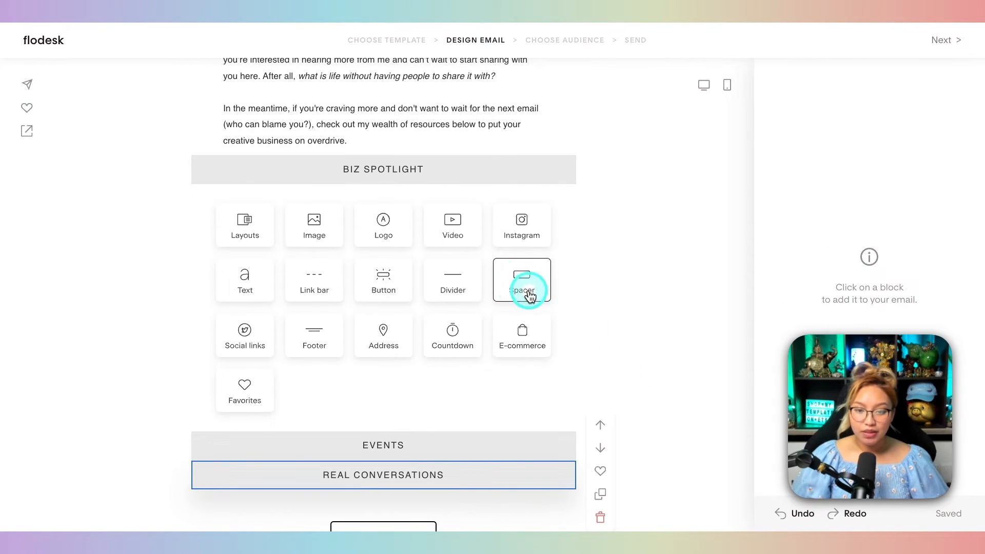
click(523, 282)
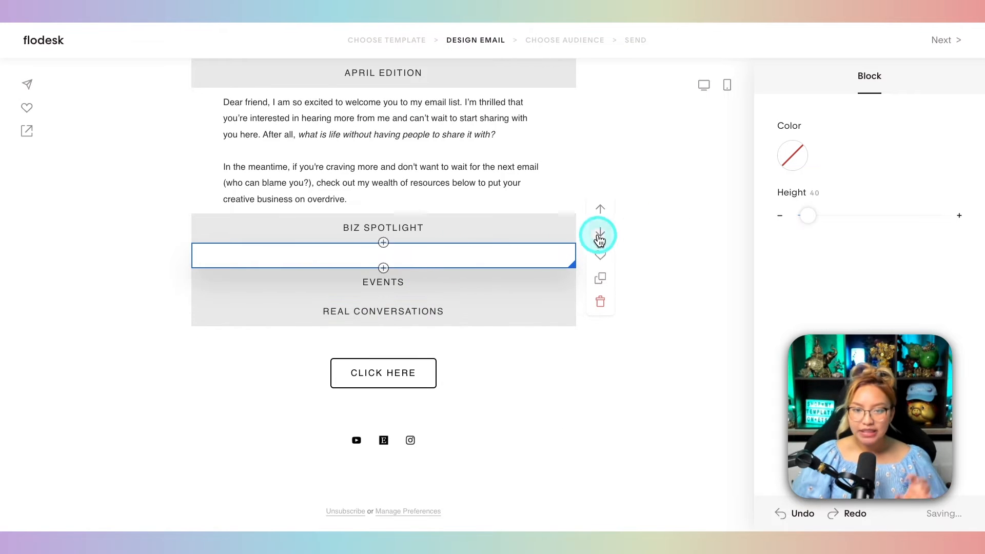
click(600, 279)
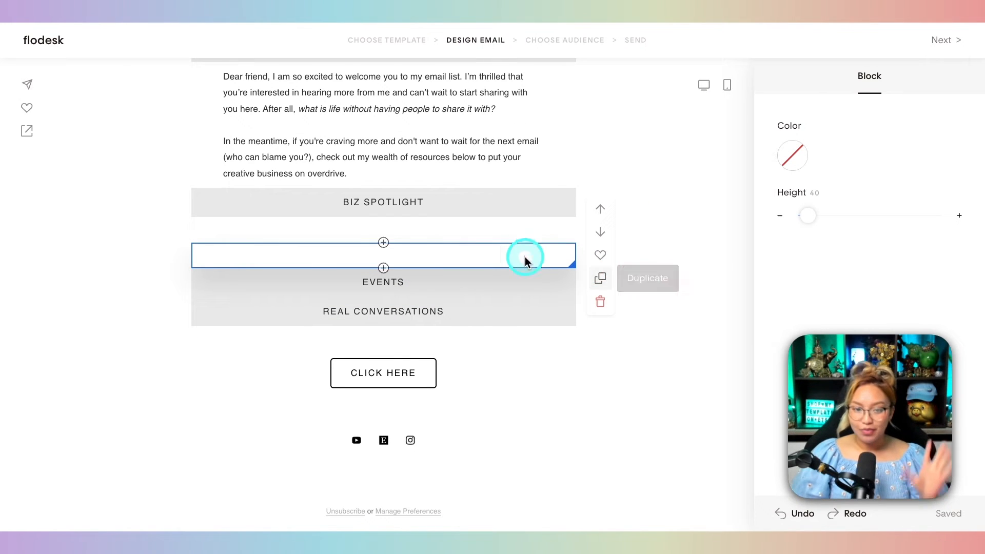
Copy the spacer so that two spacers sit below the "EVENTS" banner and two below "REAL CONVERSATIONS"
click(600, 278)
drag(471, 269, 468, 303)
click(590, 328)
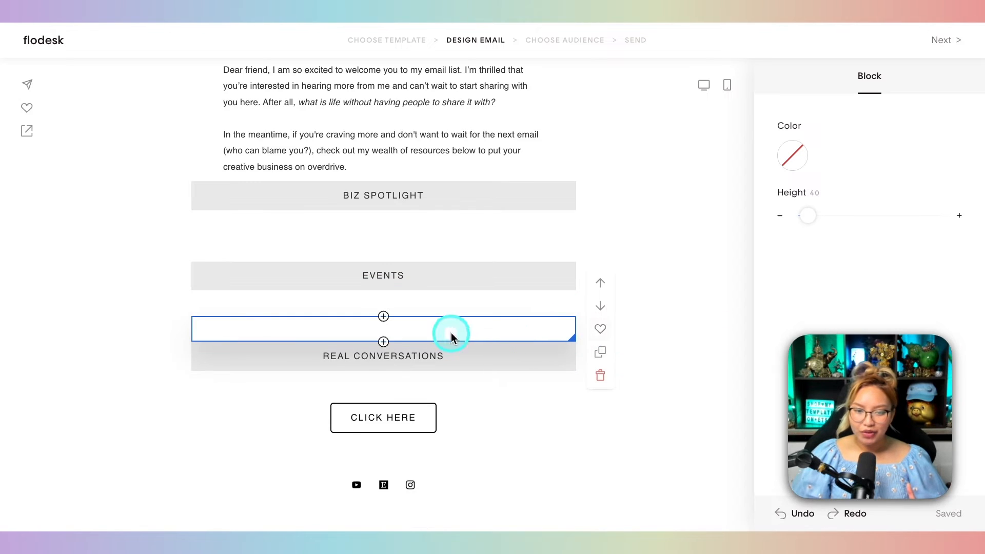
click(605, 353)
drag(496, 354, 495, 390)
click(605, 411)
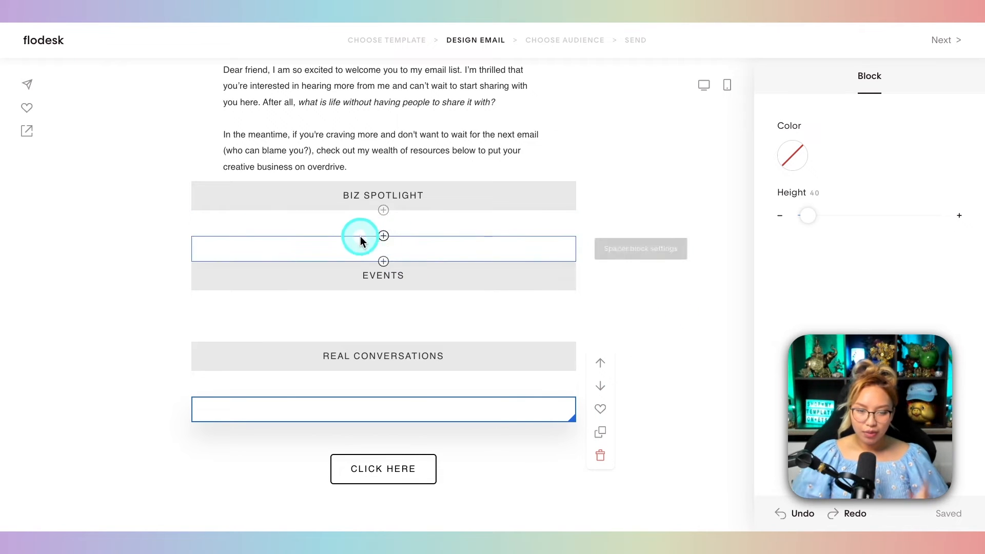
Insert a layout block between the two spacers under the "BIZ SPOTLIGHT" banner
click(384, 236)
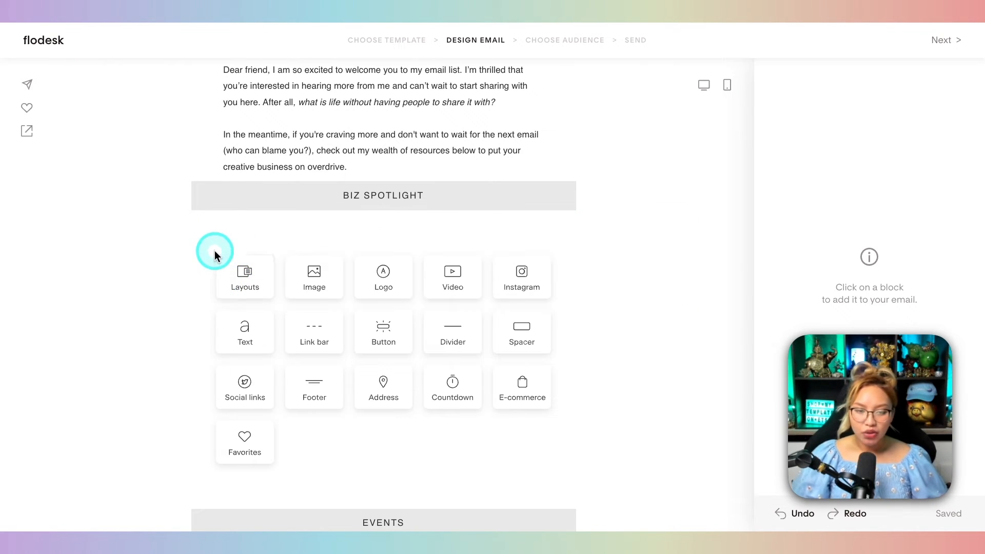
click(241, 296)
key(Caps_Lock)
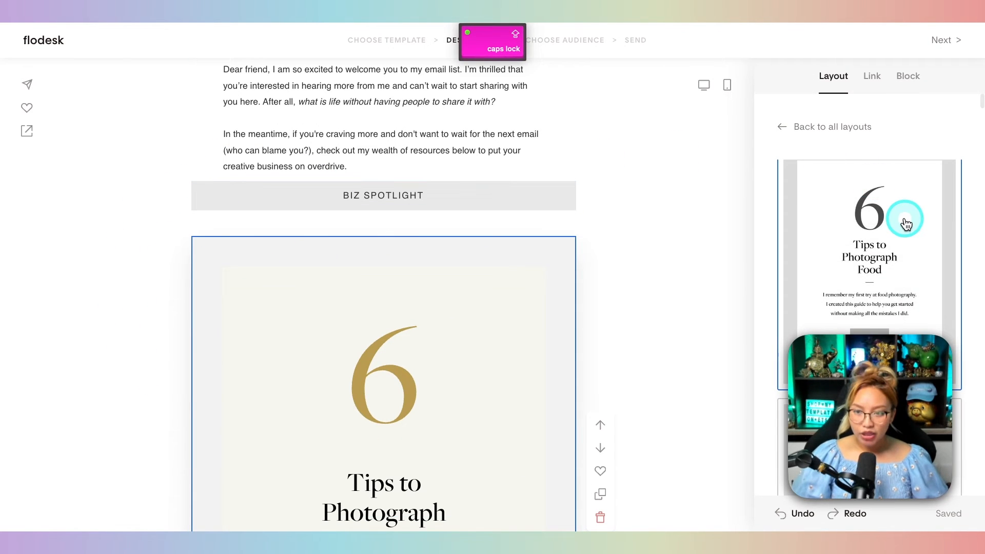
Switch the layout block under the "BIZ SPOTLIGHT" banner to the testimonial design with an image and an overlapping quote box
scroll(905, 223, down, 10)
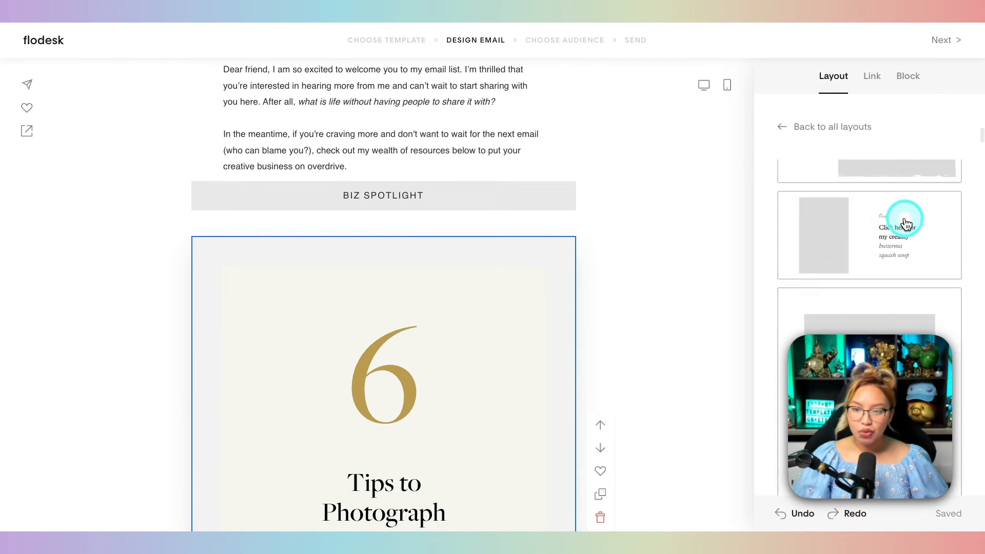
scroll(906, 224, down, 5)
scroll(873, 358, up, 6)
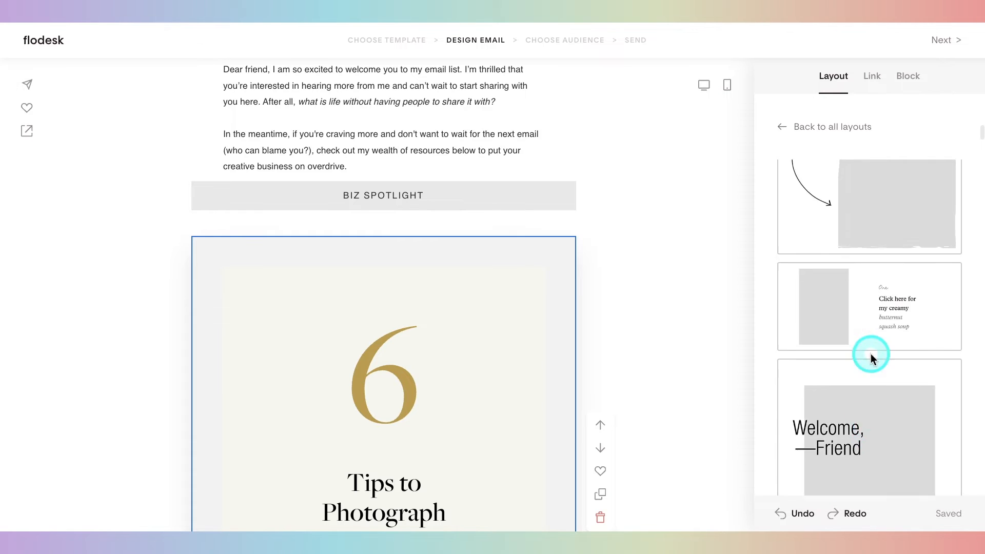
scroll(870, 356, up, 8)
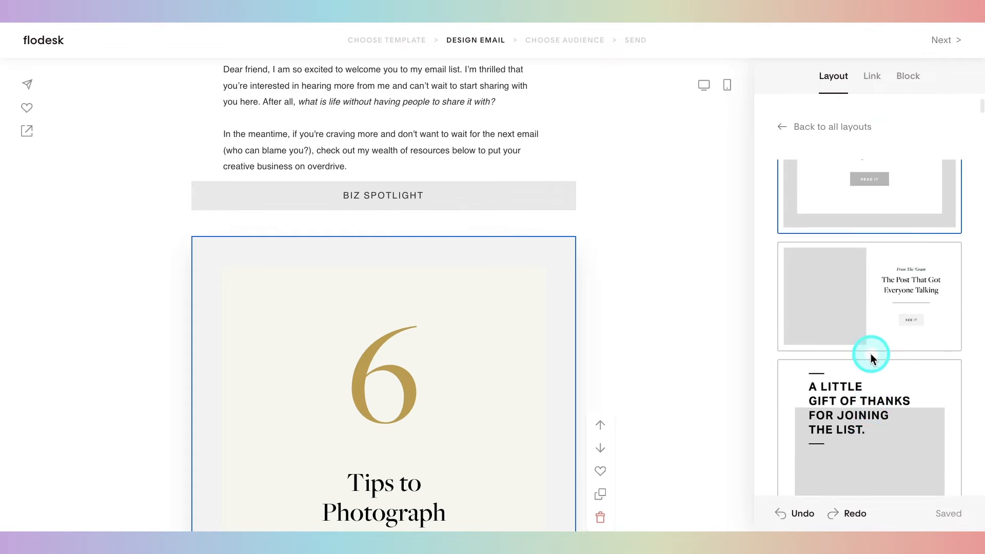
scroll(870, 357, up, 4)
scroll(871, 358, down, 8)
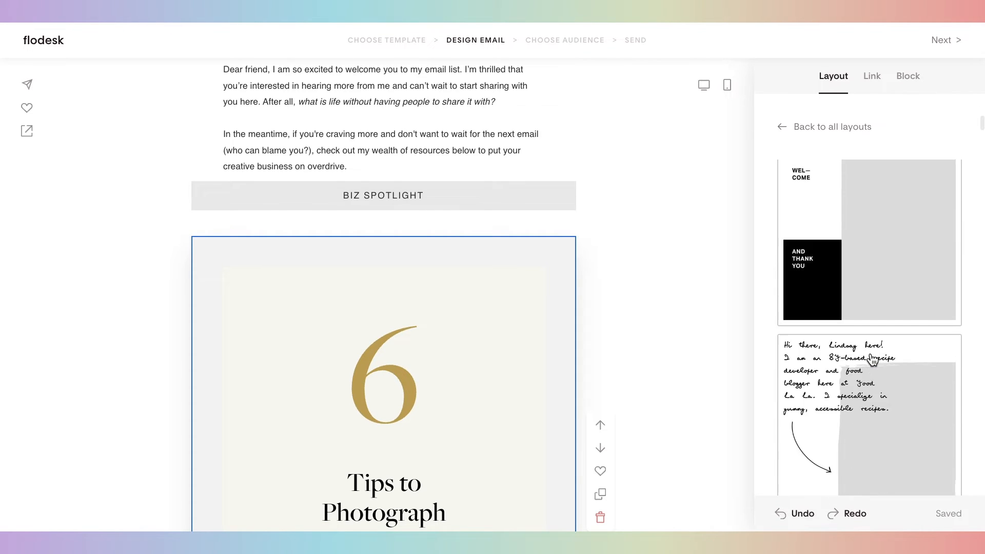
scroll(872, 359, down, 8)
scroll(872, 359, up, 2)
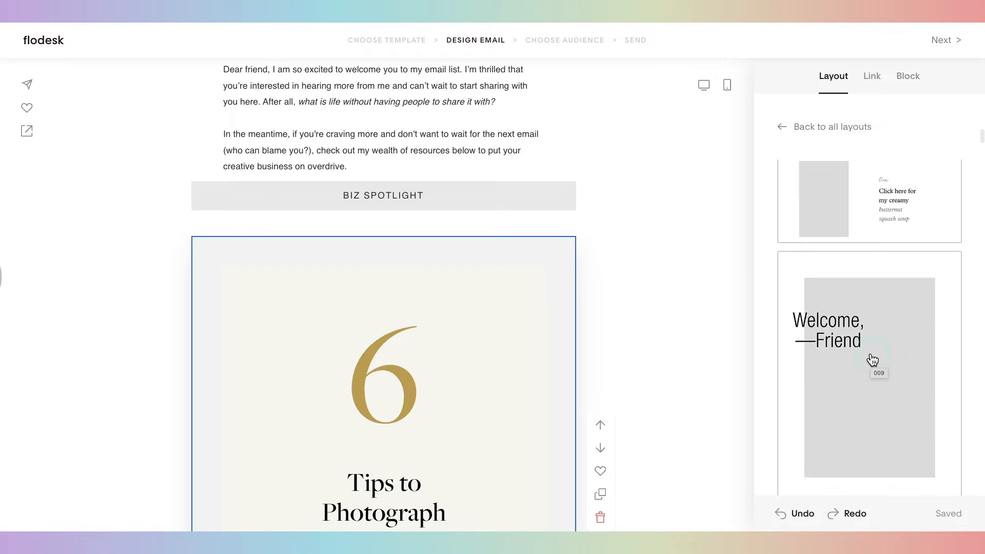
scroll(872, 359, down, 6)
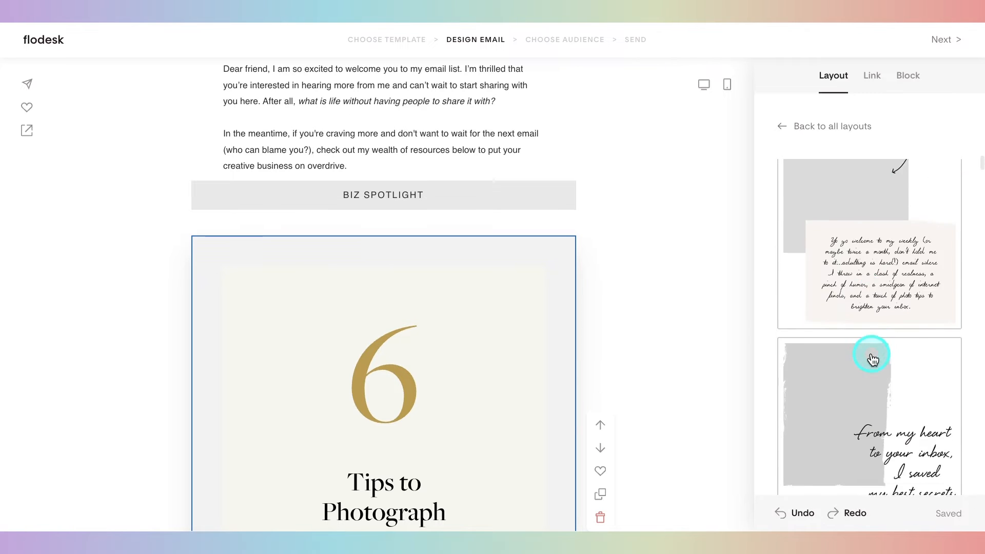
scroll(872, 356, up, 3)
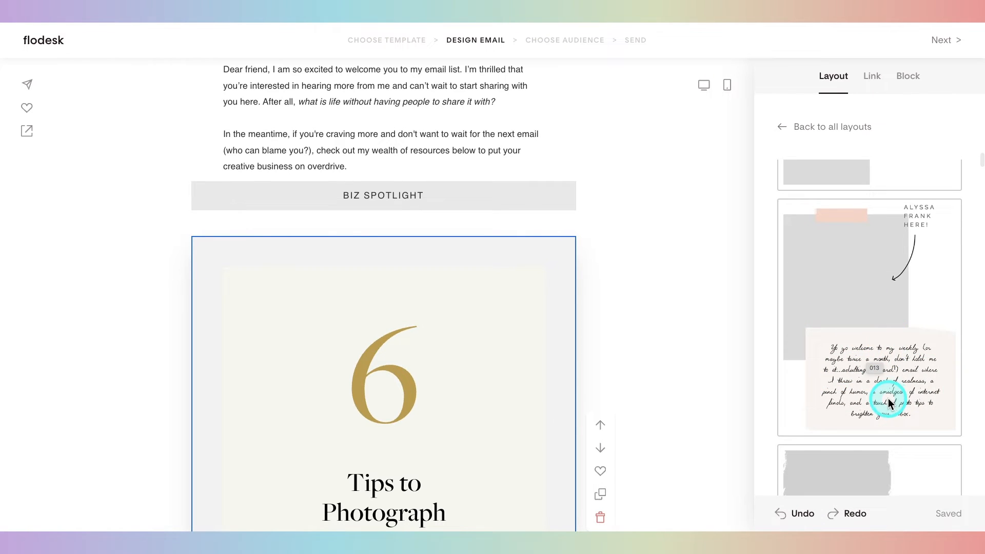
scroll(890, 404, down, 7)
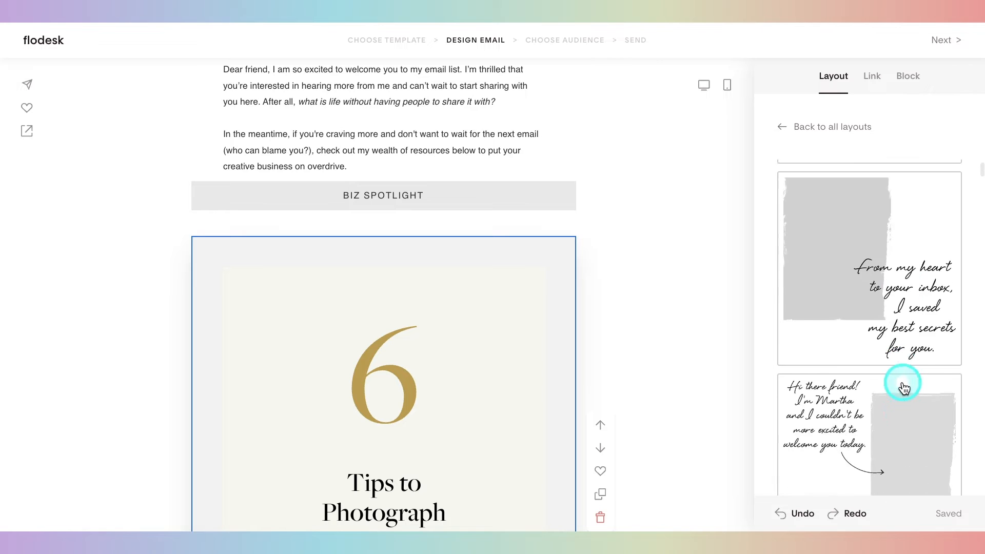
scroll(903, 388, down, 8)
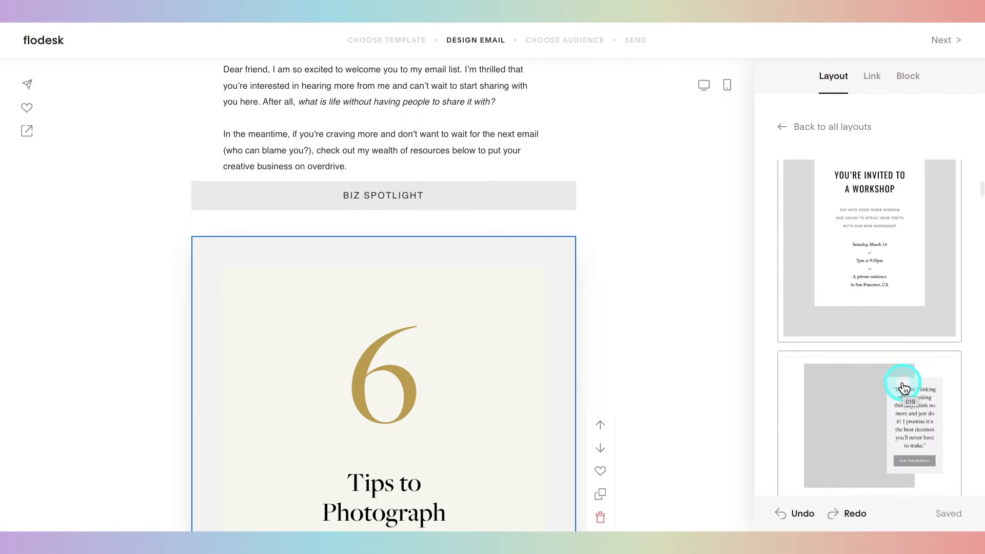
scroll(904, 388, down, 3)
key(Caps_Lock)
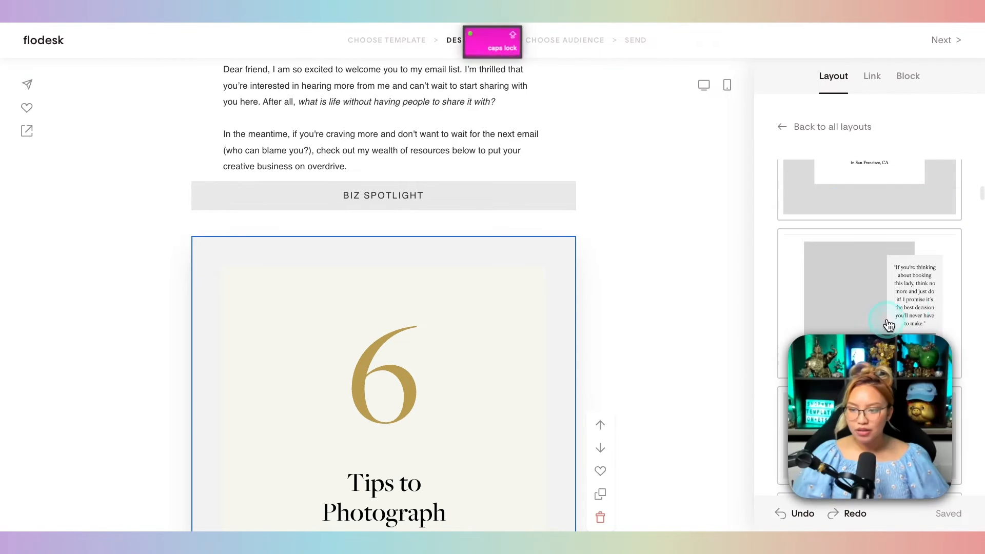
key(Caps_Lock)
key(Caps_Lock)
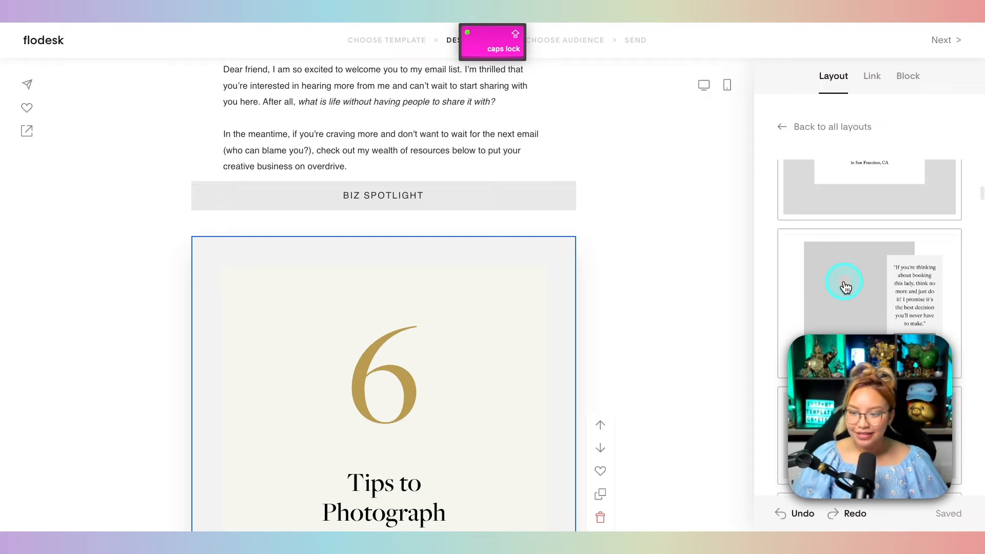
click(845, 287)
scroll(650, 299, down, 2)
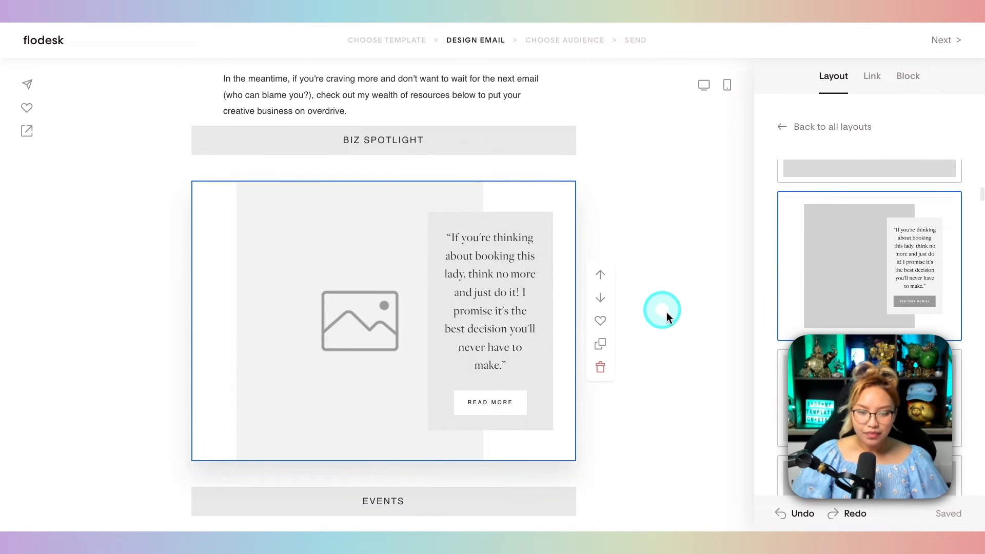
Examine the image upload options and the quote text's font settings in the Biz Spotlight layout
click(390, 282)
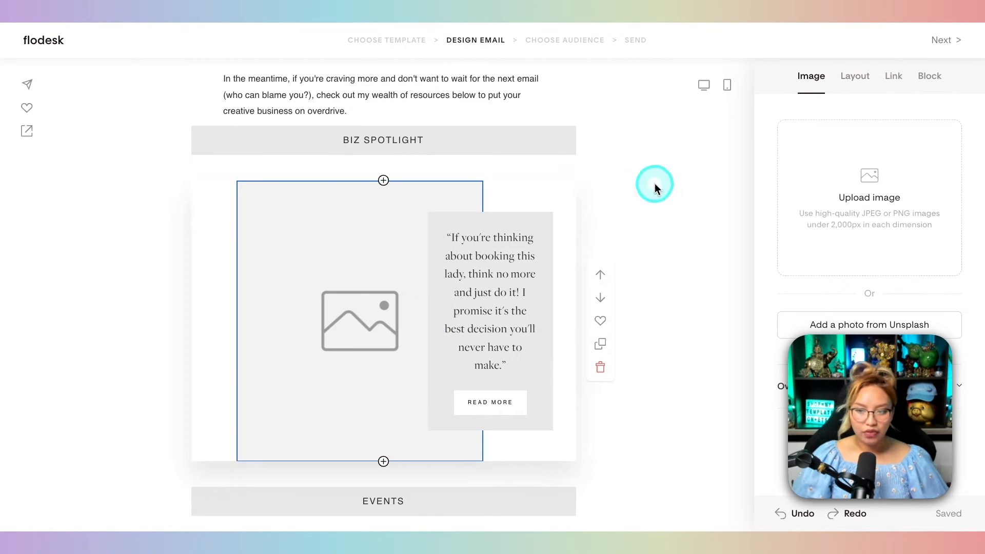
drag(846, 201, 686, 205)
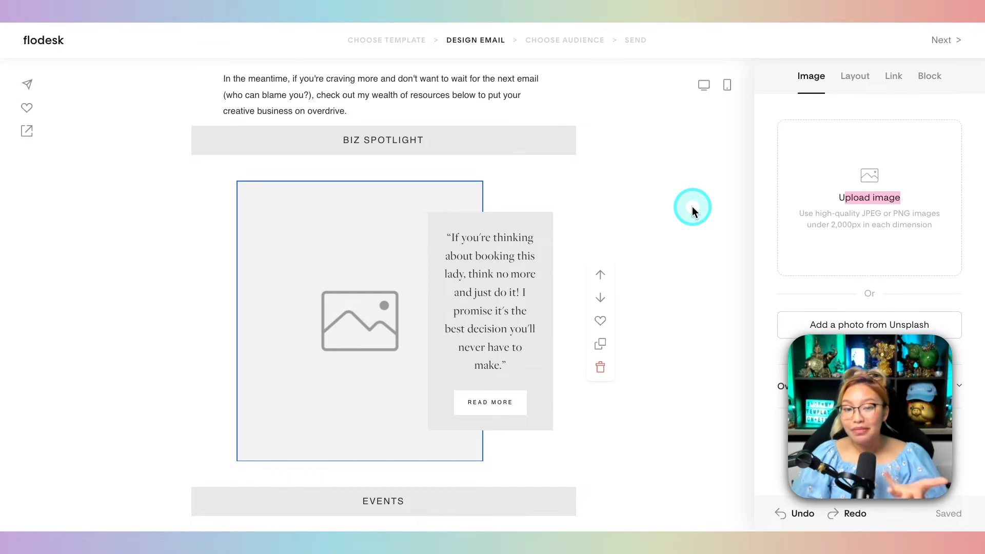
scroll(677, 267, down, 1)
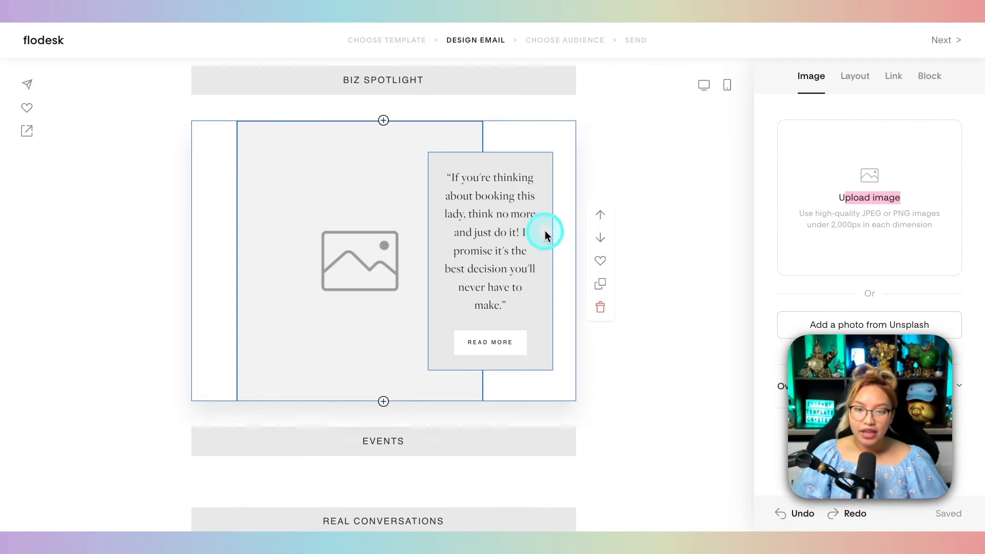
click(510, 230)
click(842, 154)
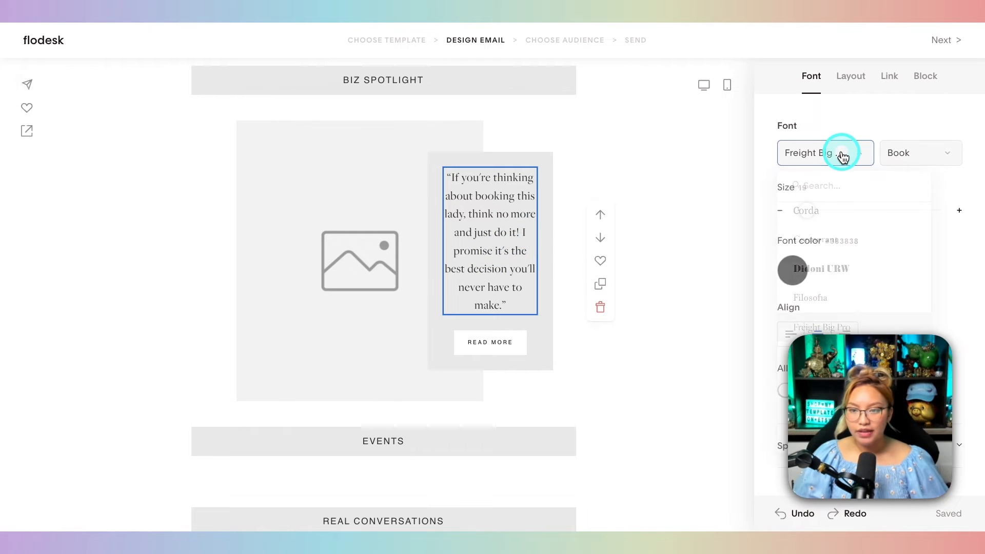
click(843, 155)
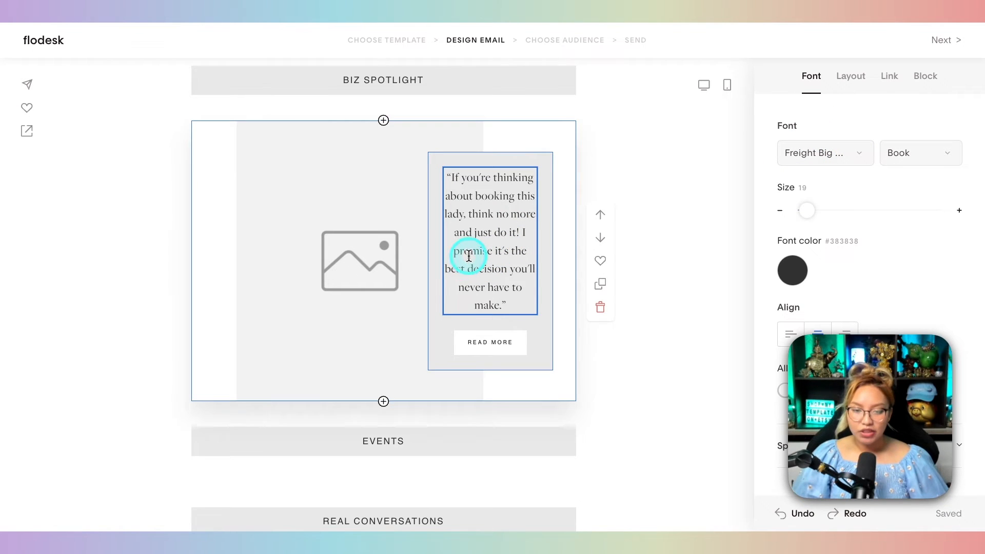
scroll(467, 249, down, 1)
scroll(468, 252, up, 1)
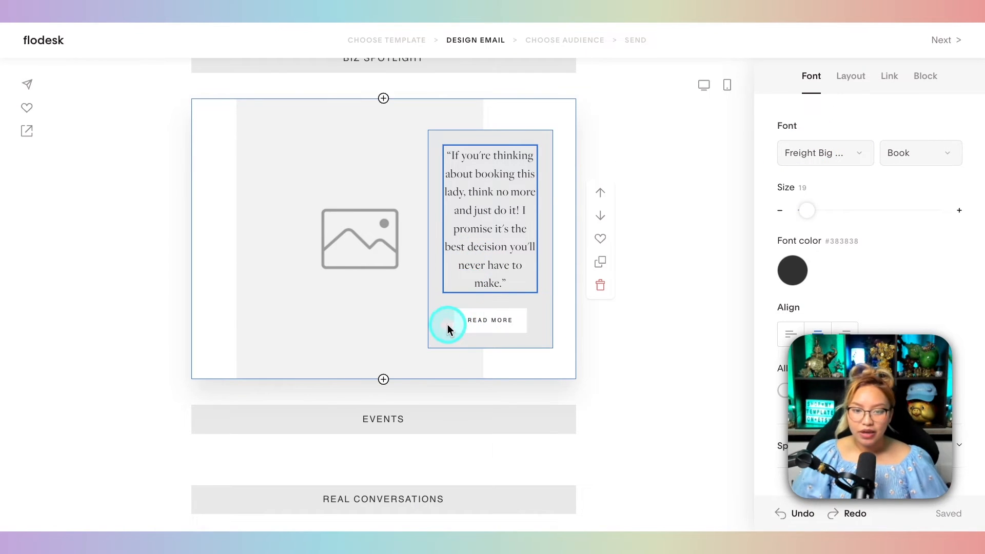
key(Caps_Lock)
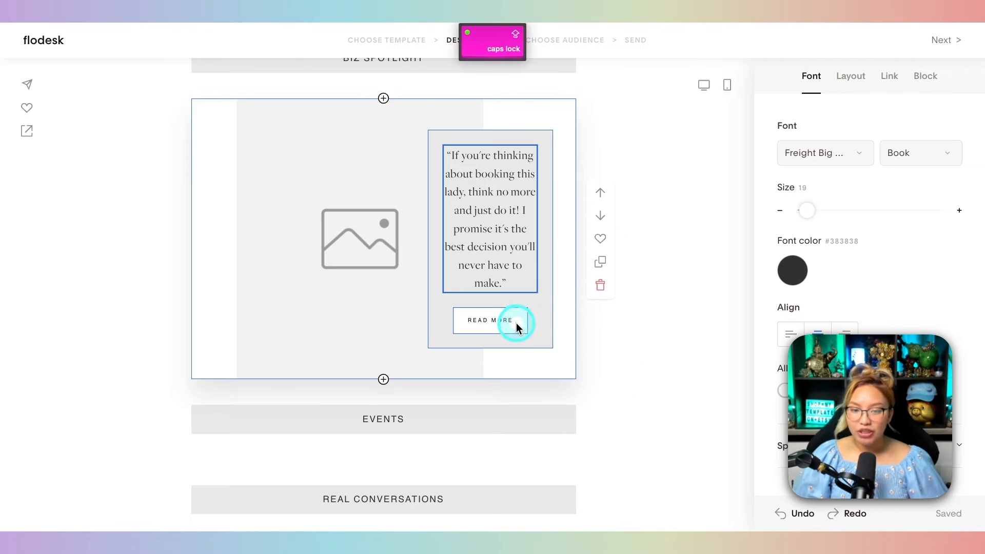
Give the "READ MORE" button in the Biz Spotlight layout a black fill and white (#FFFFFF) text
click(517, 327)
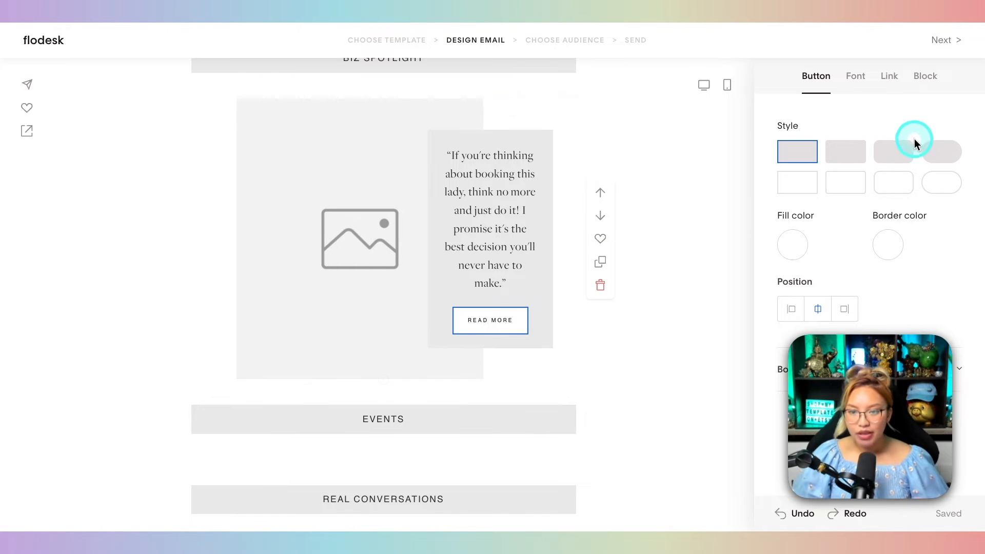
click(806, 250)
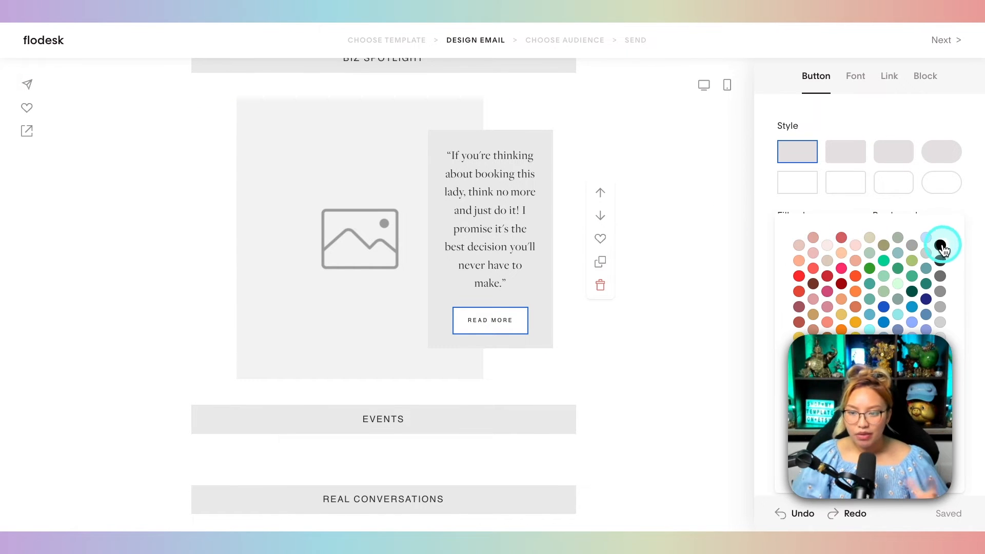
click(859, 82)
key(Caps_Lock)
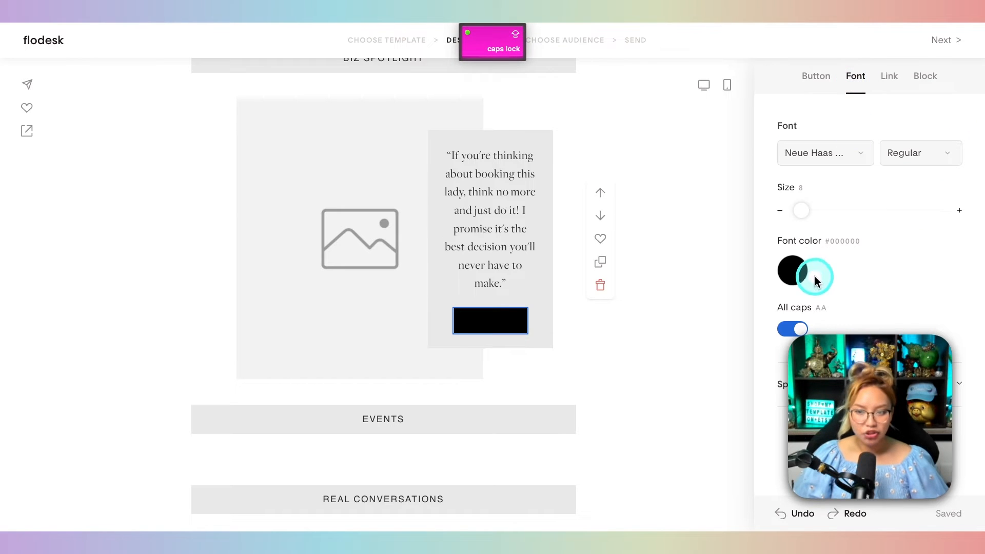
click(816, 277)
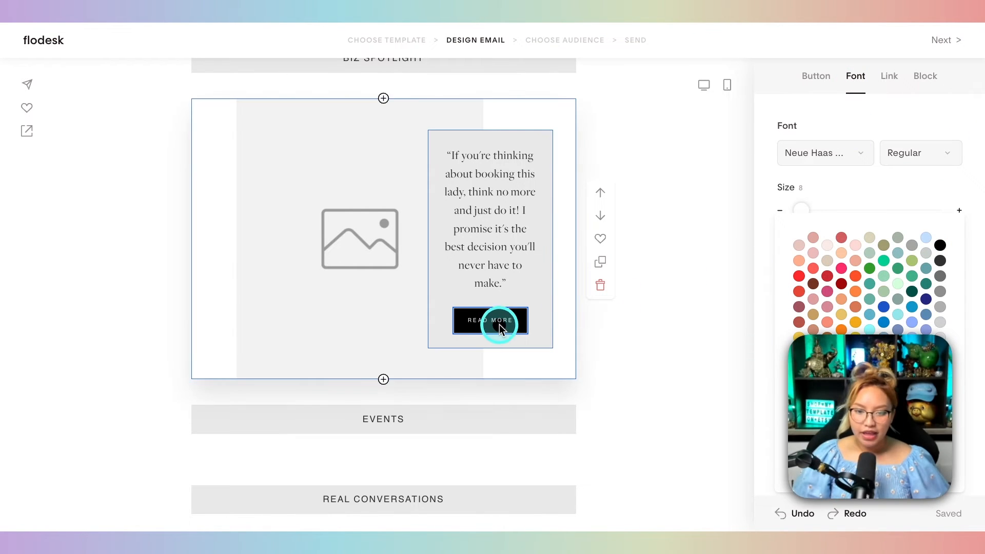
Replace the Biz Spotlight button's text with "FOLLOW THEM"
click(515, 326)
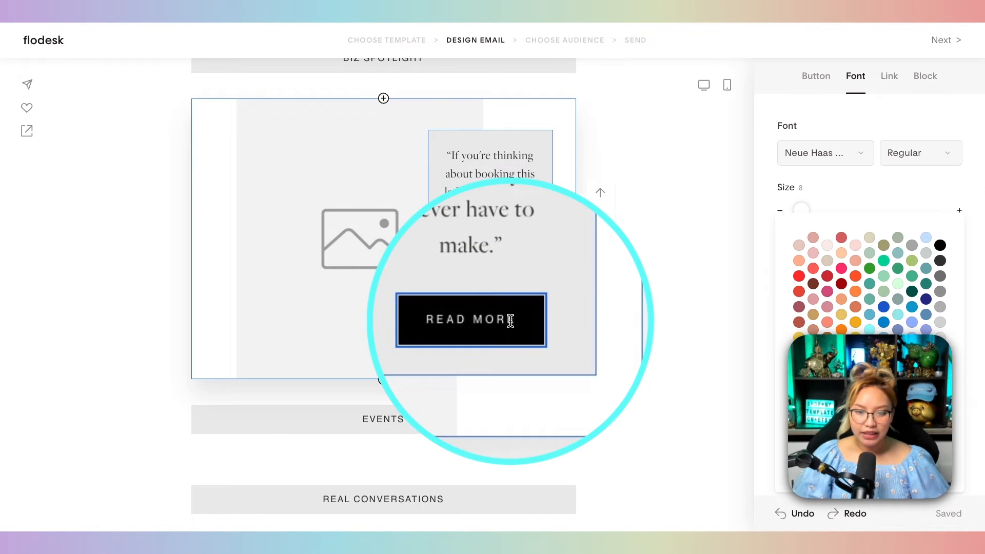
scroll(529, 323, down, 5)
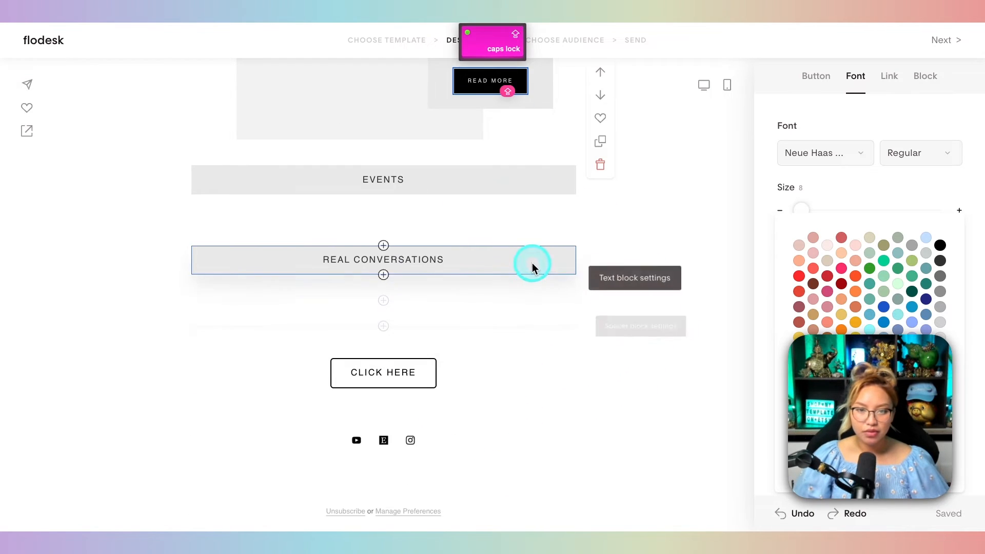
scroll(532, 264, up, 2)
key(Right)
key(BackSpace)
key(BackSpace)
key(BackSpace)
key(BackSpace)
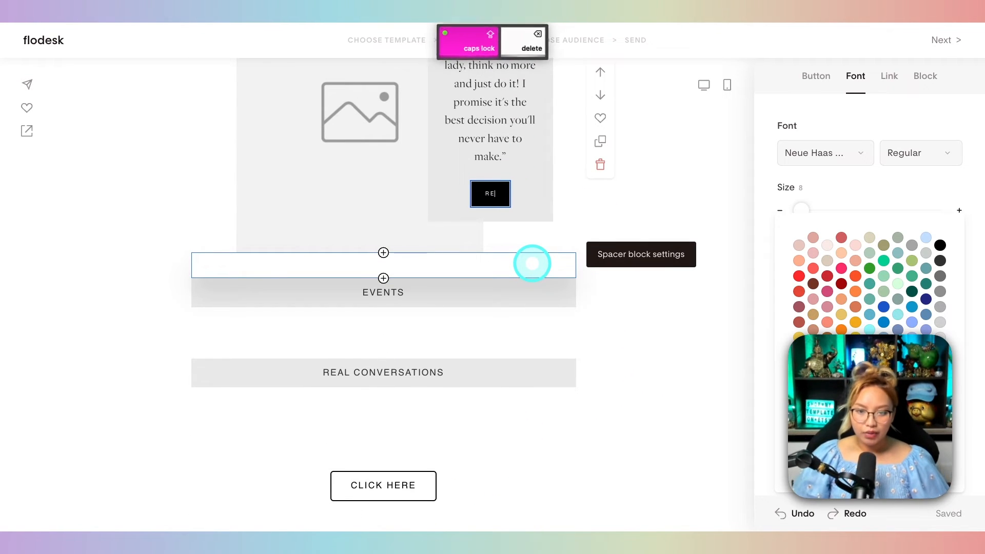
text(FOLLOW THEM)
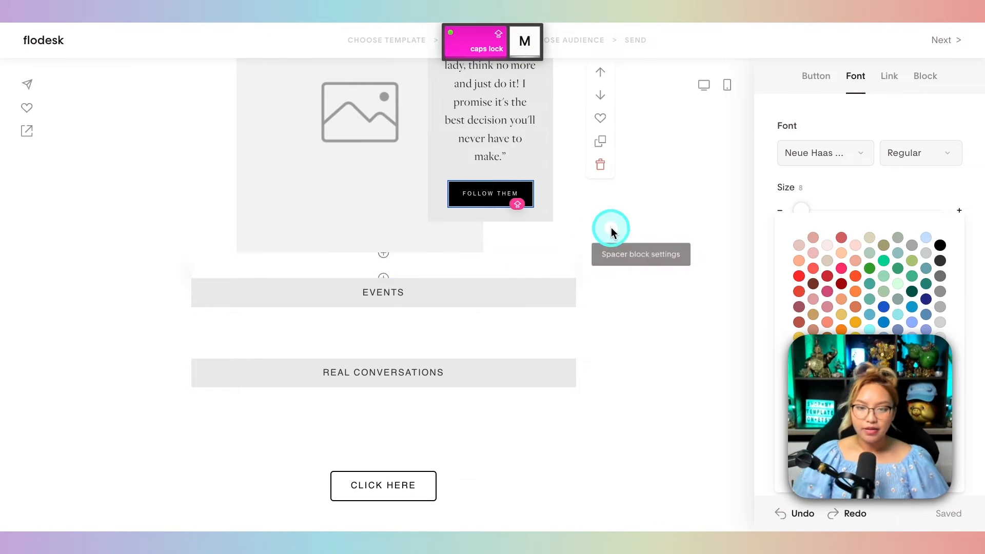
scroll(609, 228, up, 3)
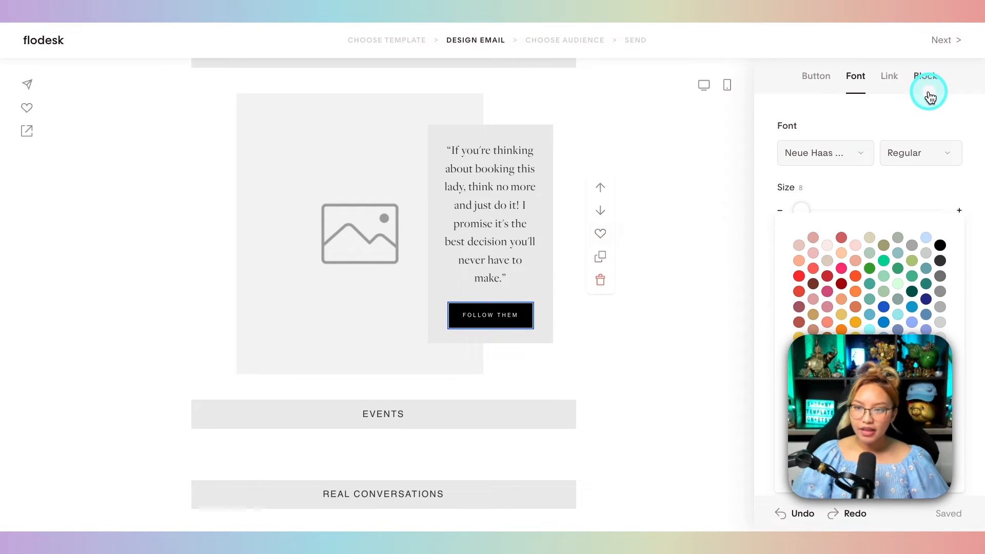
Check where a web address can be linked to the Biz Spotlight layout
click(891, 77)
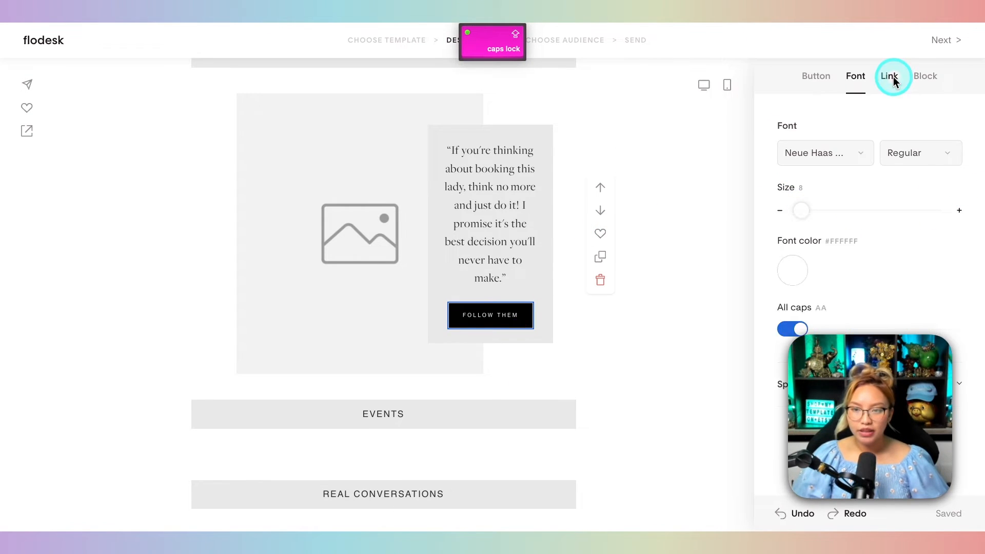
click(834, 220)
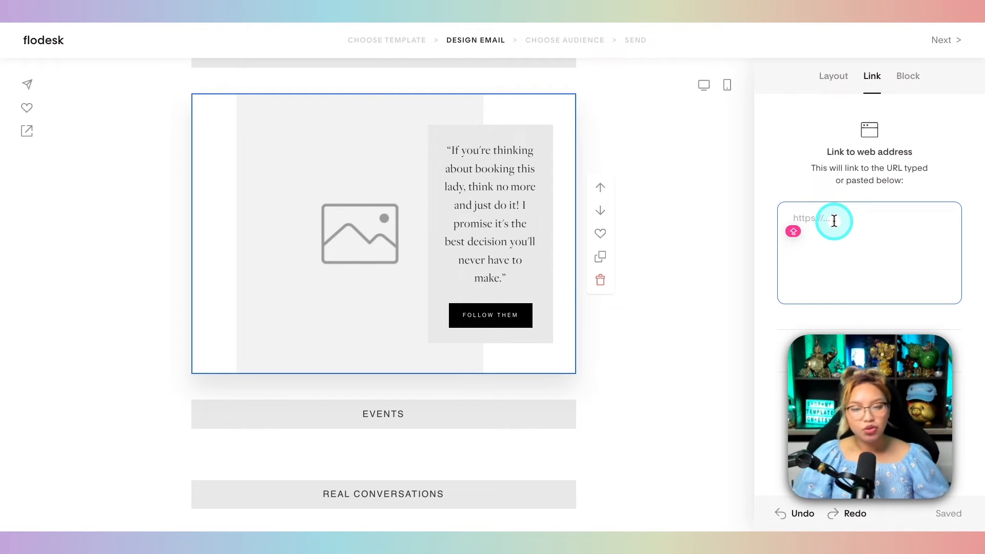
click(654, 325)
Insert a layout block between the EVENTS and REAL CONVERSATIONS headings
scroll(652, 323, down, 3)
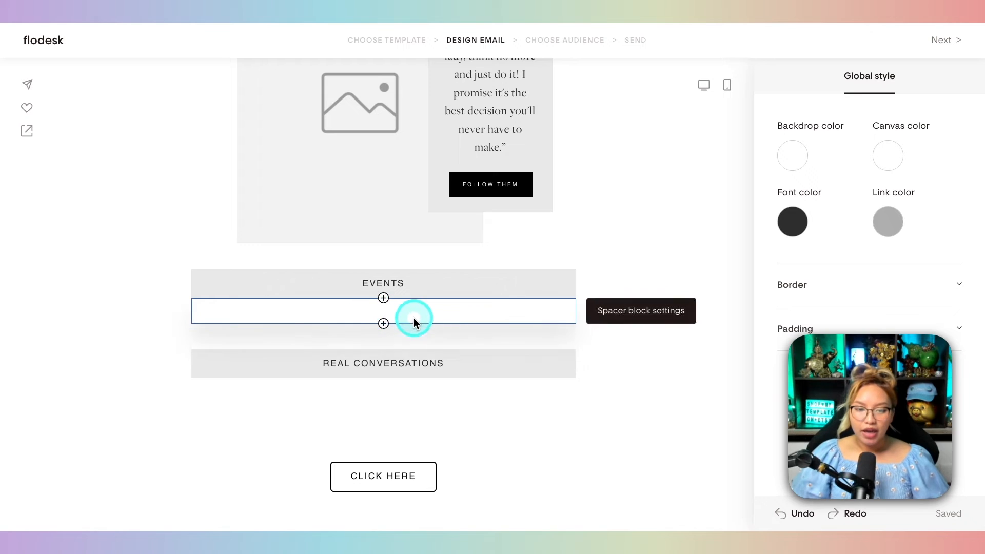
key(Caps_Lock)
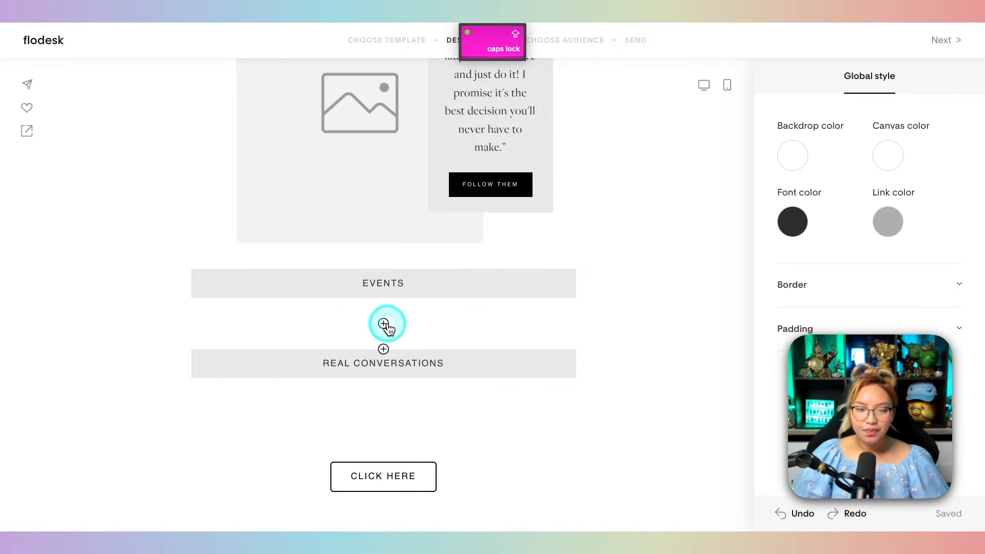
click(384, 324)
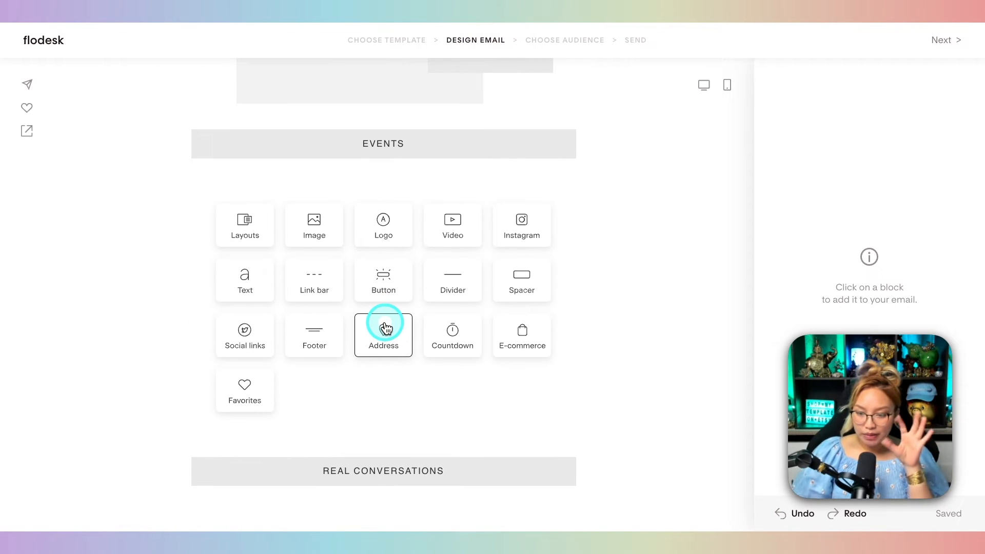
click(250, 237)
Switch the new Events block to layout 020, the "On the blog" design with a circular image beside the text
scroll(843, 362, down, 1)
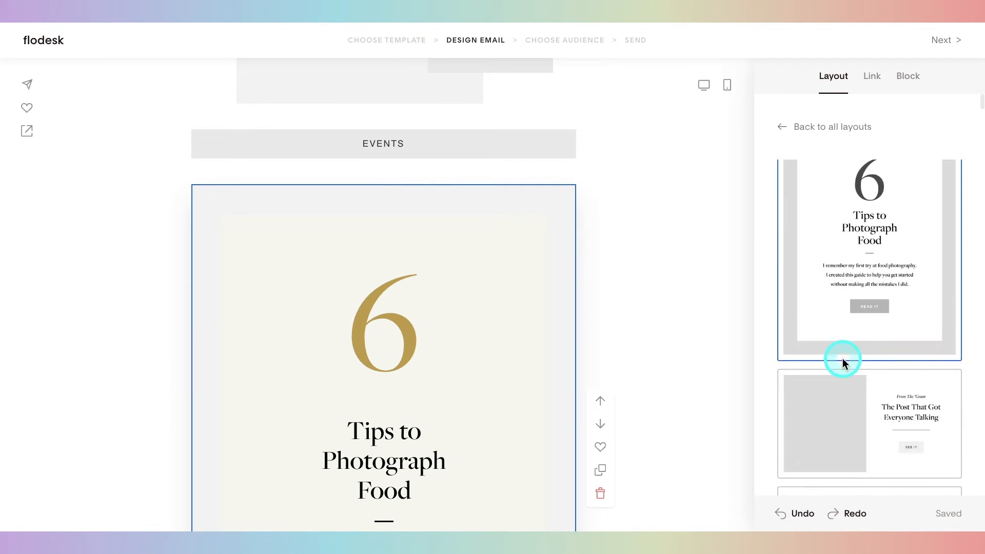
scroll(843, 362, down, 2)
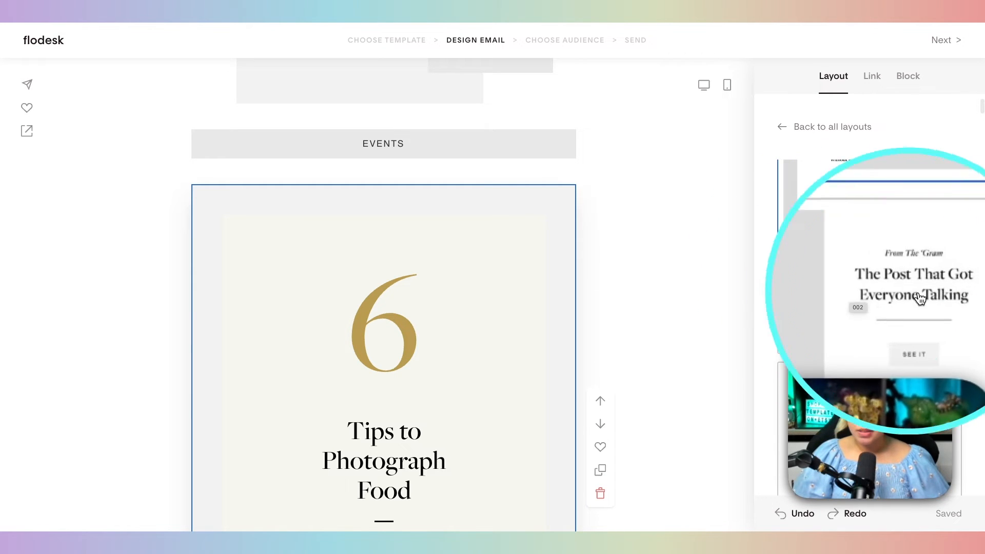
key(Caps_Lock)
scroll(918, 327, down, 2)
scroll(918, 327, down, 10)
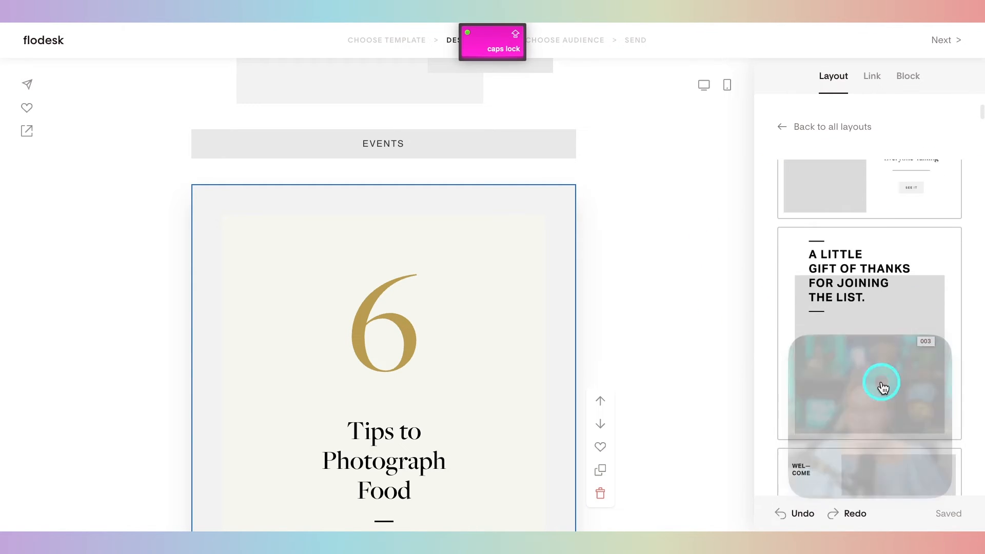
scroll(873, 418, down, 12)
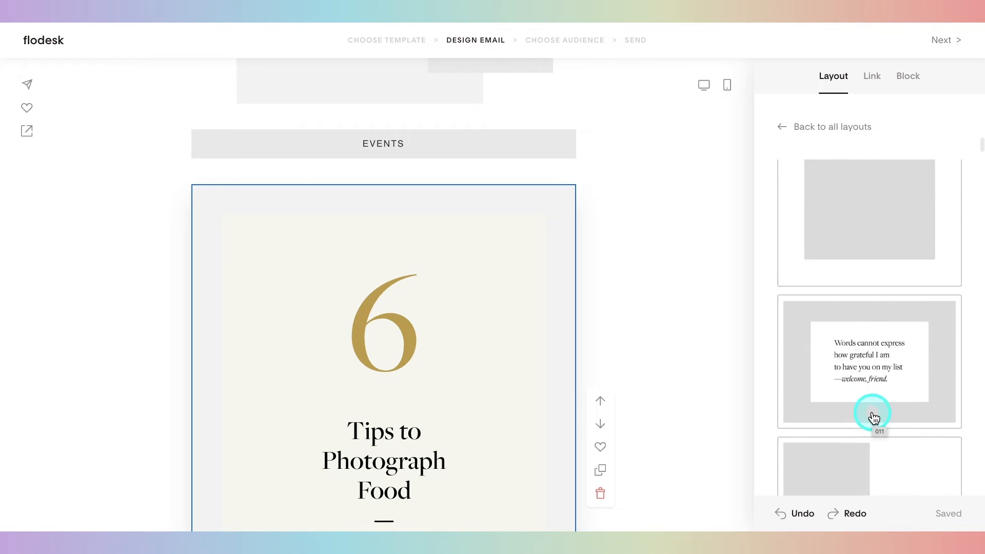
scroll(873, 418, down, 12)
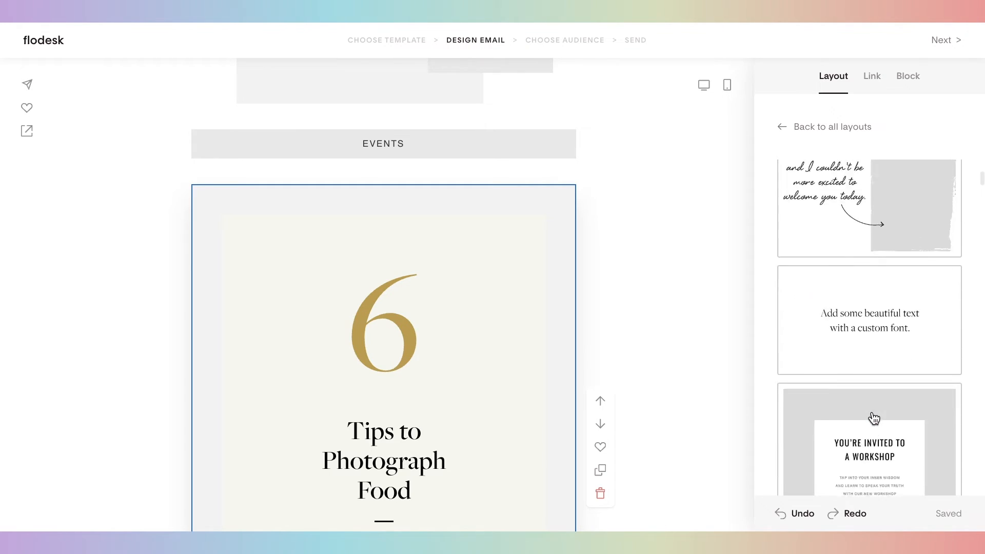
scroll(874, 418, down, 3)
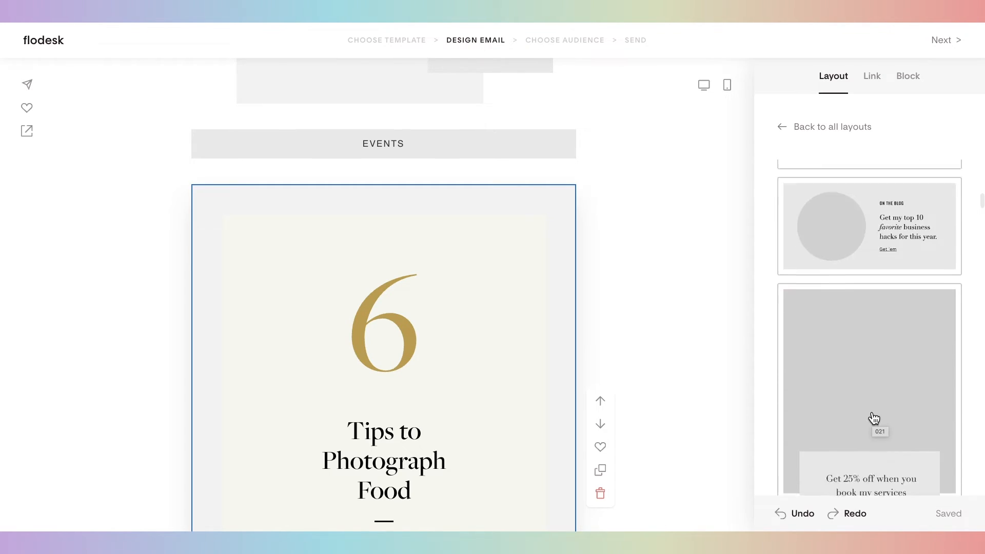
scroll(870, 418, up, 4)
click(837, 394)
click(866, 388)
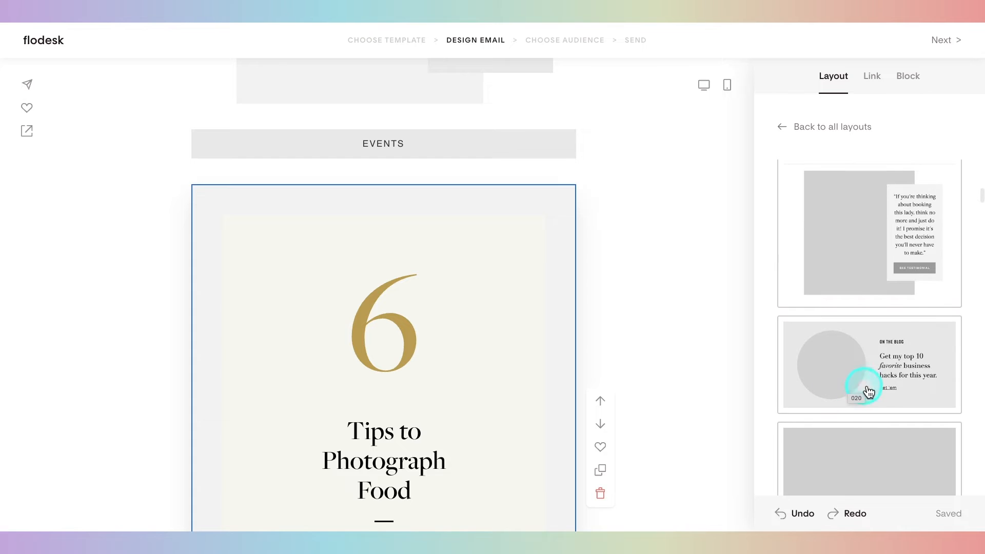
click(853, 379)
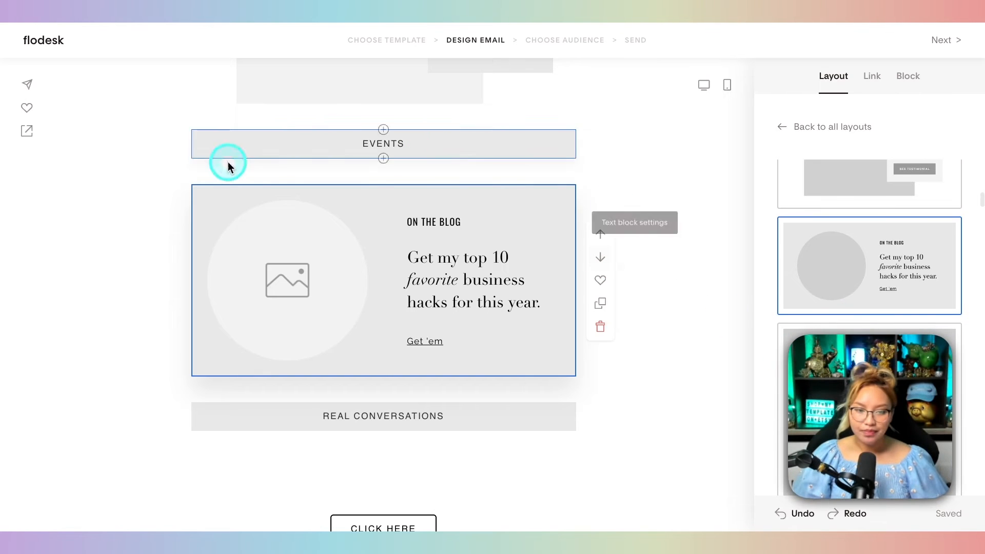
Try the square and portrait shapes for the Events layout's image and return it to the circle
click(272, 287)
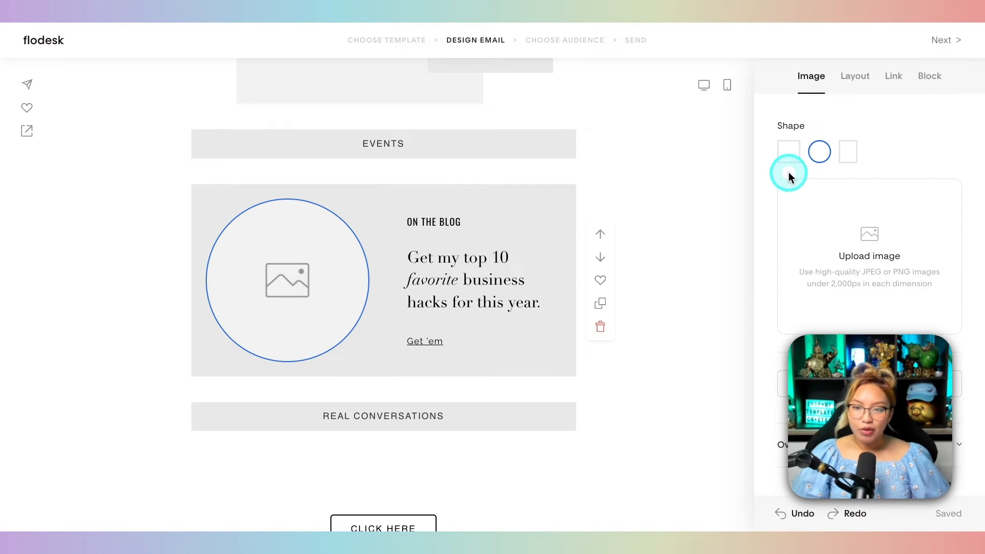
click(790, 154)
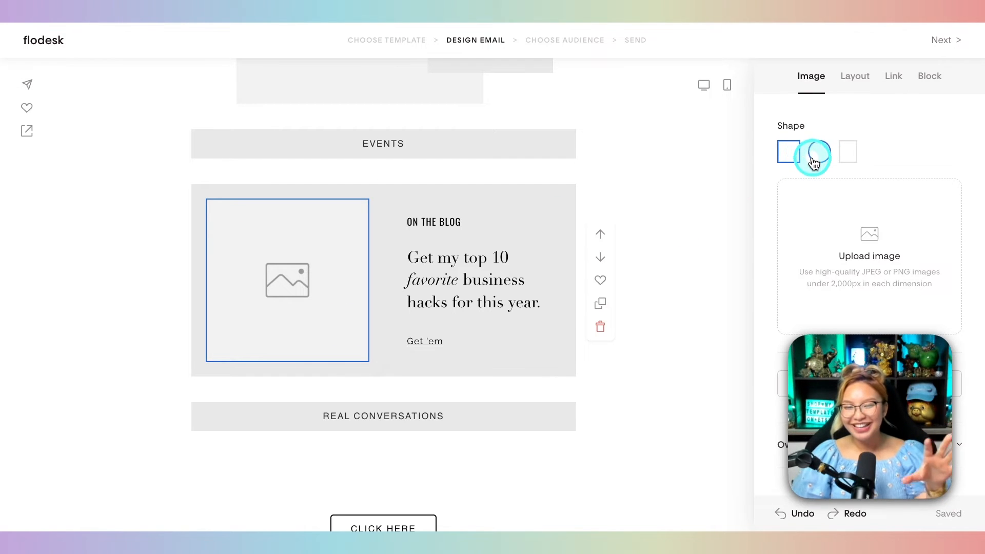
click(850, 157)
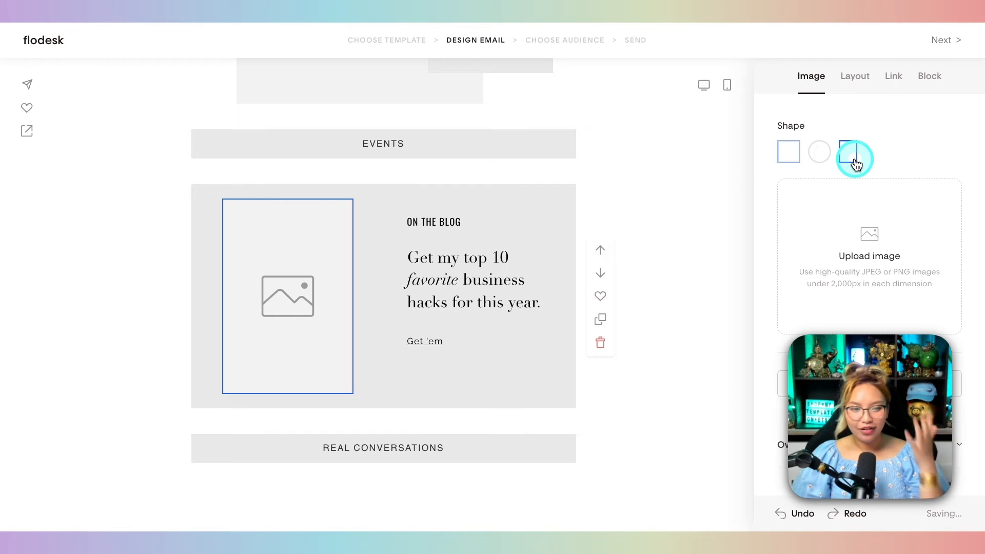
click(827, 161)
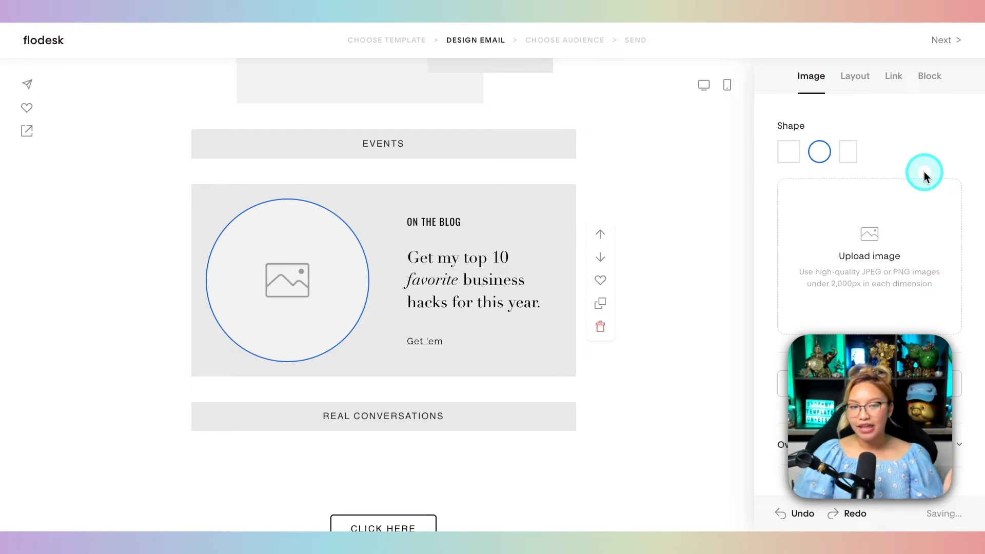
Remove the background color from the Events layout block
click(930, 77)
click(793, 210)
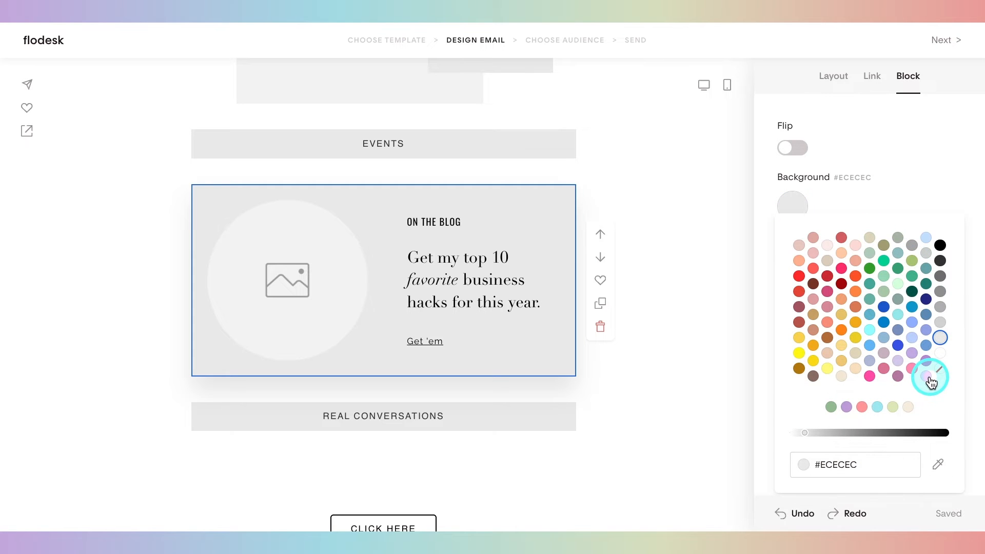
click(940, 370)
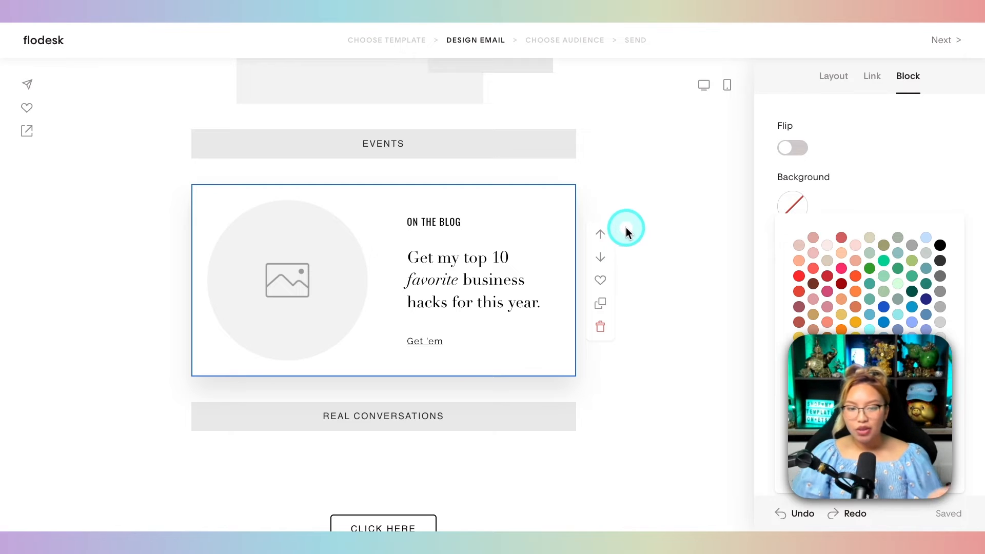
Duplicate the Events layout block and flip the copy so its text and image swap sides
click(600, 304)
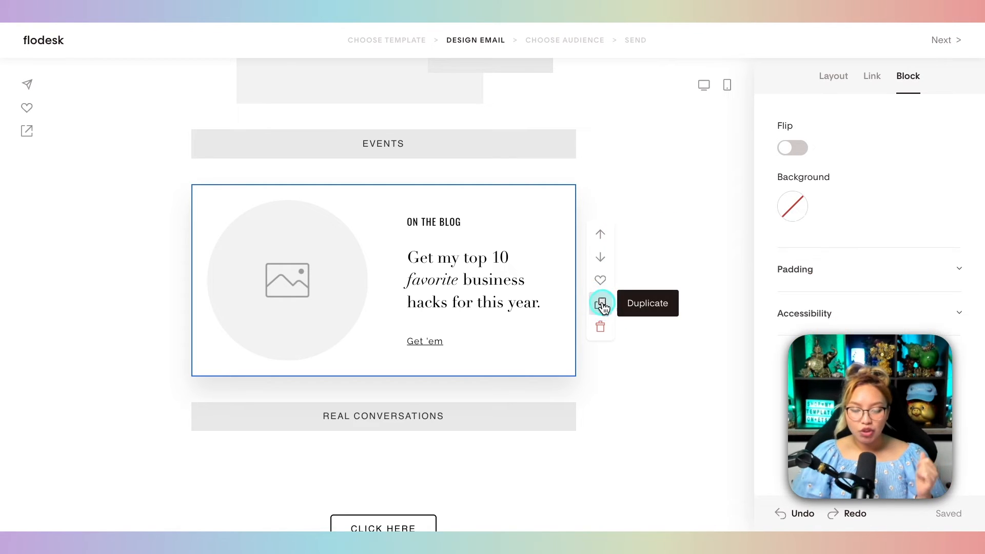
scroll(602, 315, down, 3)
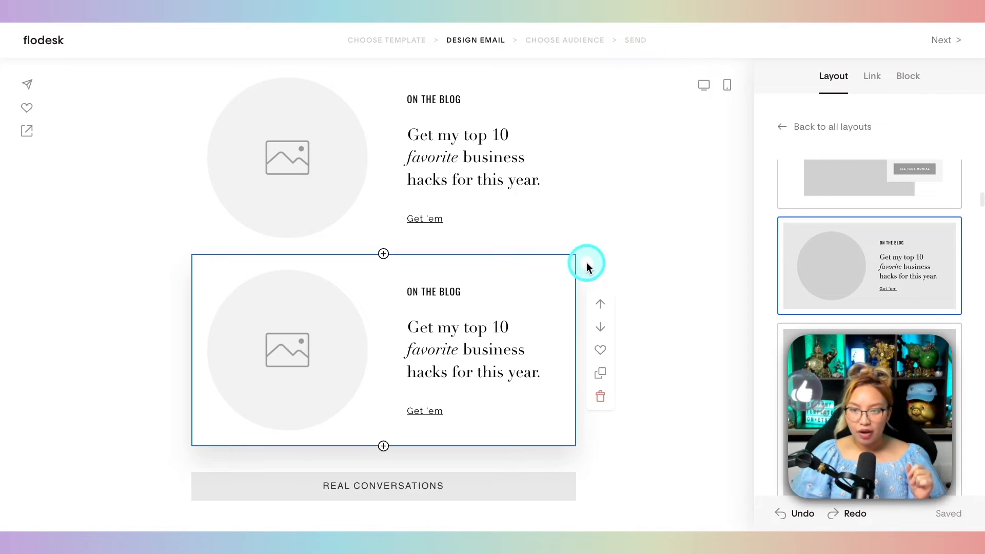
click(909, 80)
key(Caps_Lock)
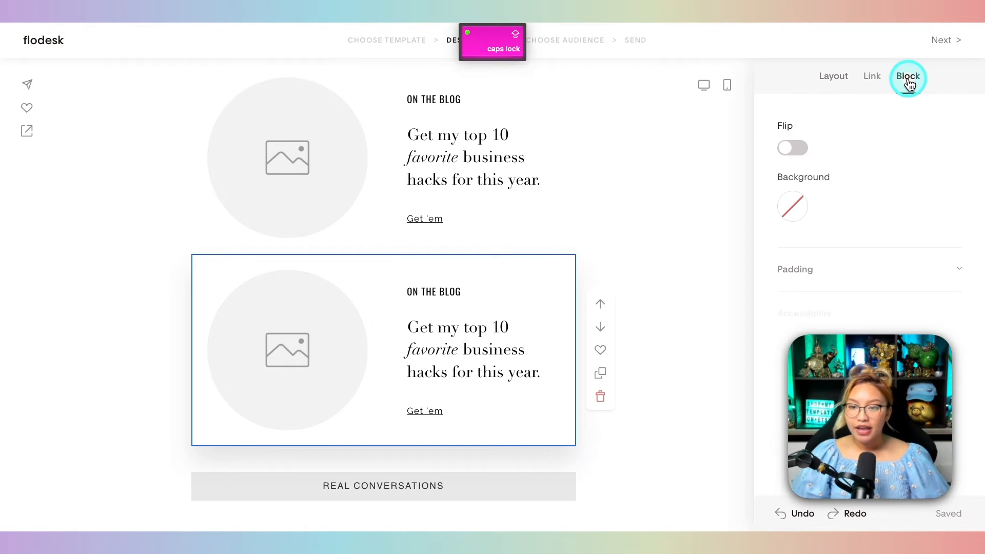
key(Caps_Lock)
click(793, 148)
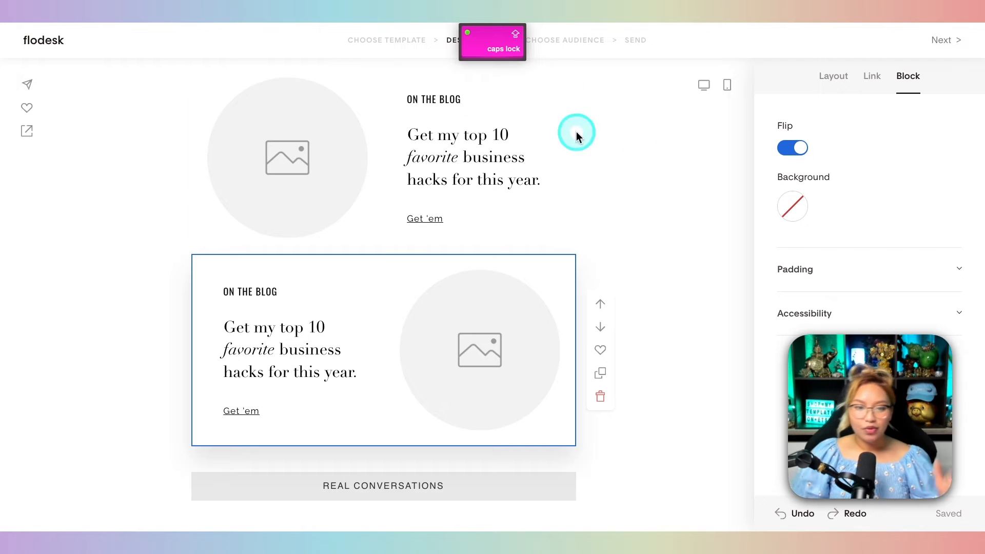
scroll(561, 209, up, 3)
scroll(633, 242, down, 2)
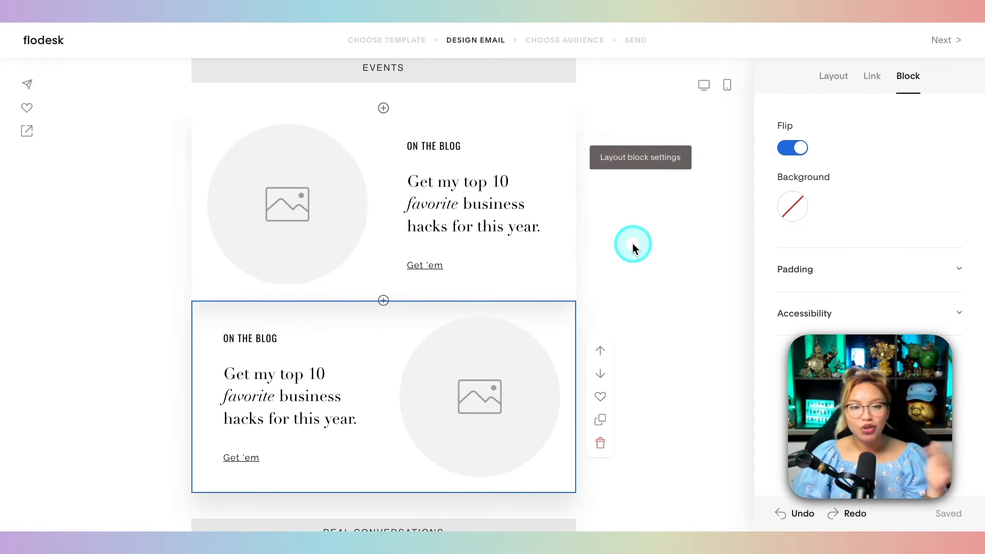
scroll(642, 260, down, 1)
click(655, 267)
scroll(655, 266, up, 3)
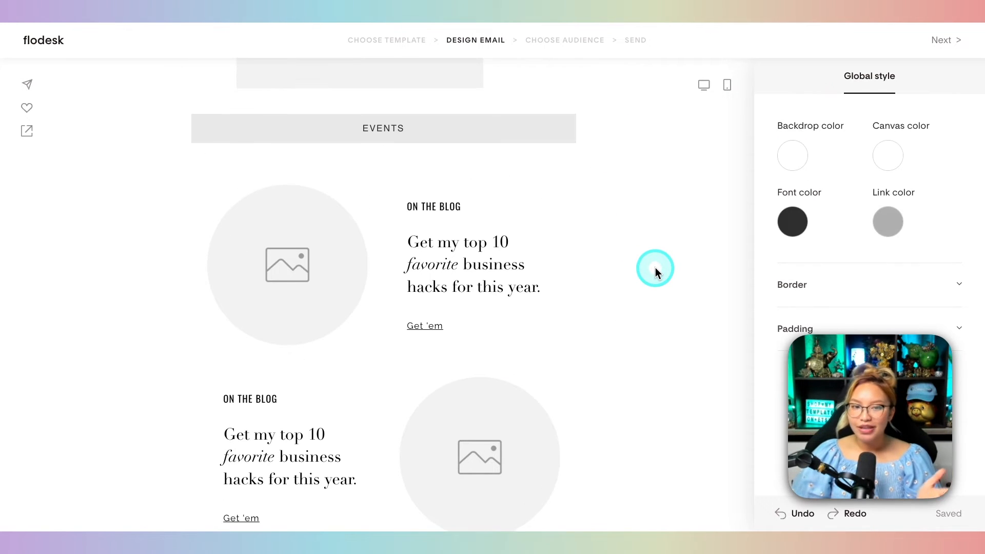
scroll(655, 267, down, 3)
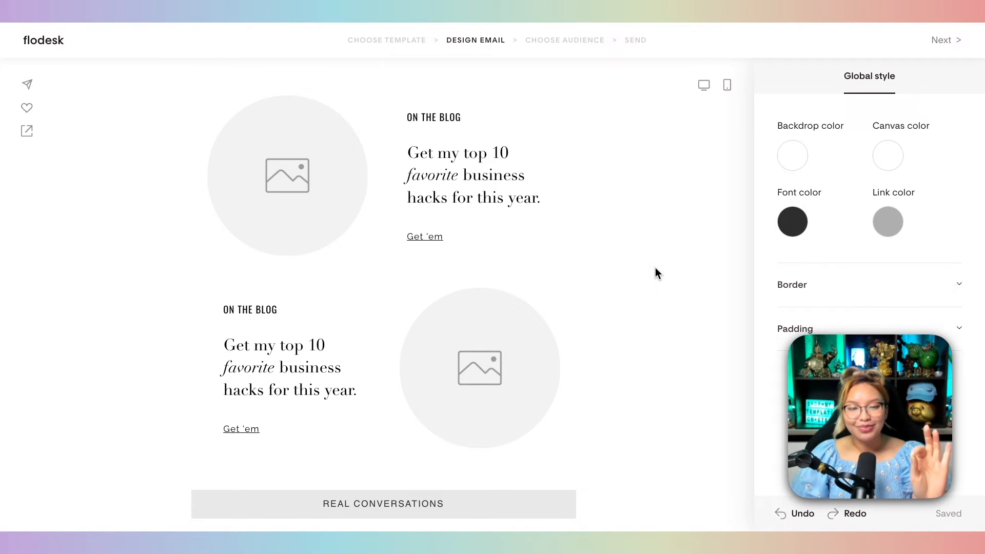
Duplicate the first Events layout block and move the copy below the flipped one
click(565, 118)
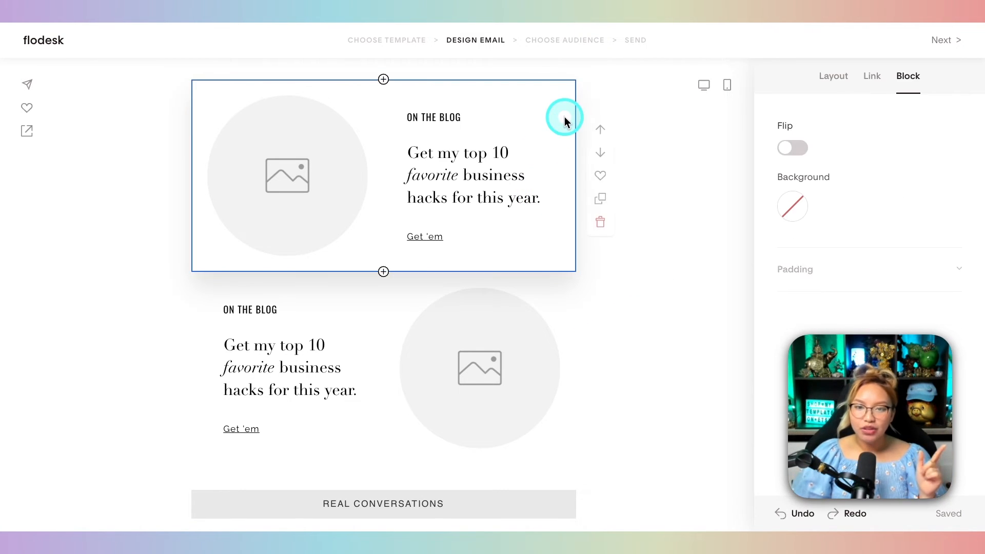
click(601, 199)
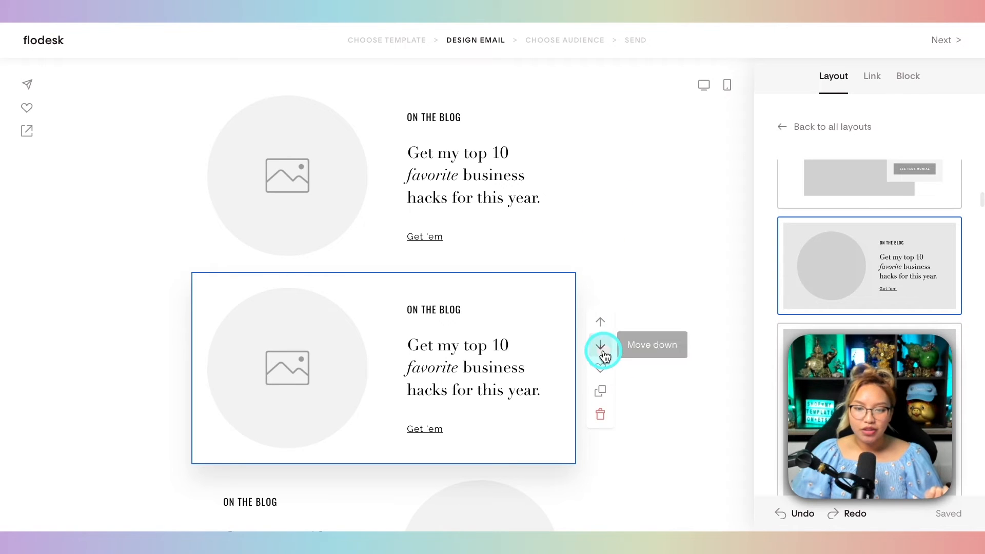
click(601, 346)
scroll(652, 287, up, 5)
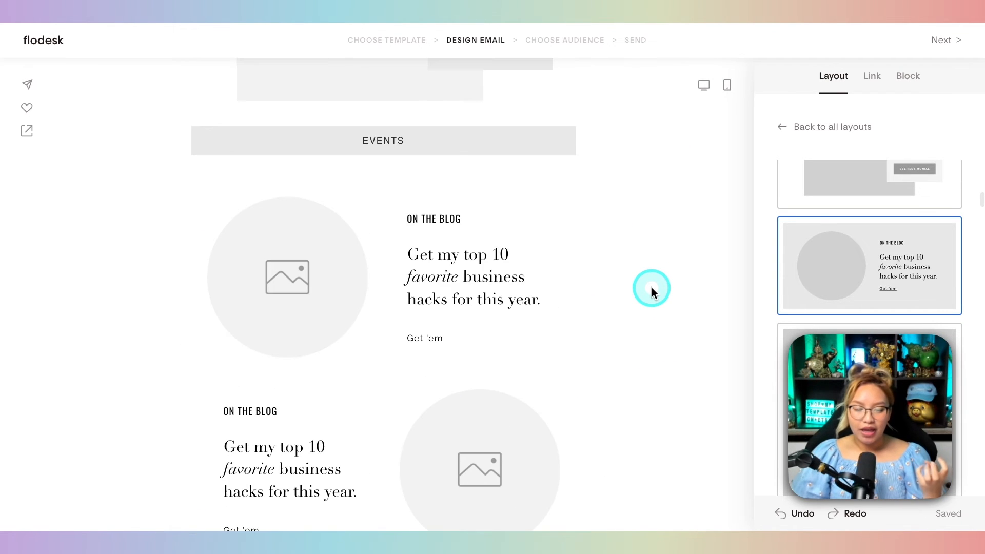
scroll(651, 287, down, 7)
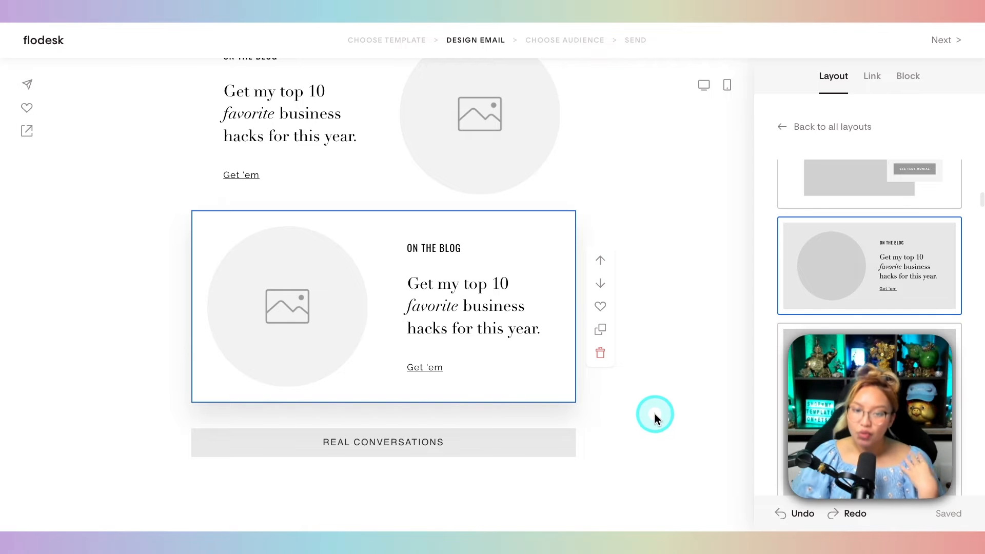
Select the "Get 'em" text in the first Events layout and check where the layout can be linked to a web address
scroll(514, 359, up, 6)
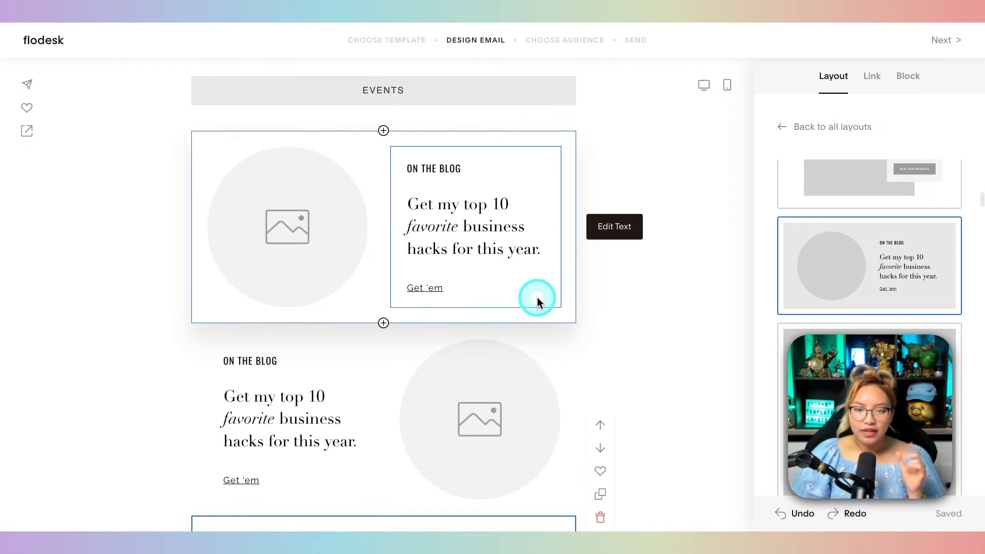
click(423, 289)
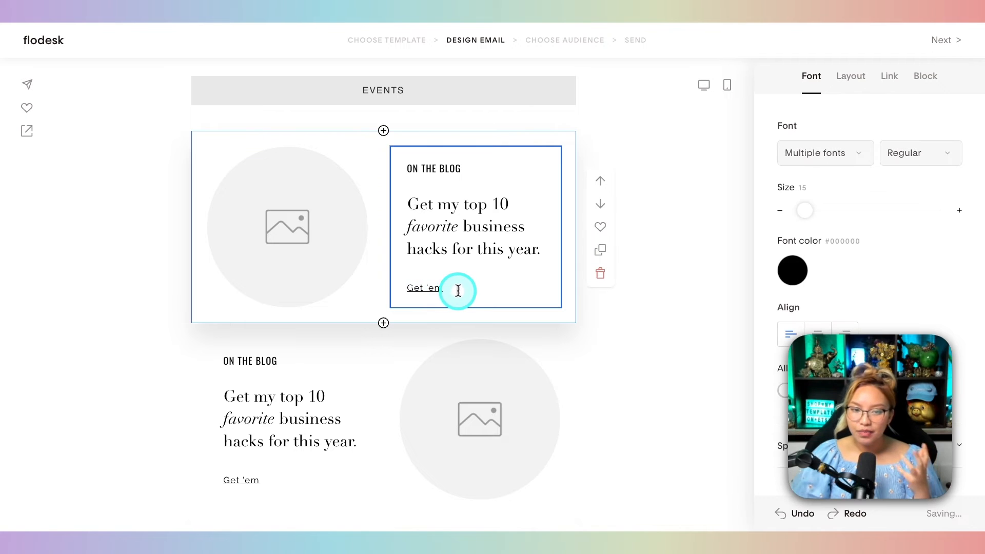
drag(444, 291, 405, 292)
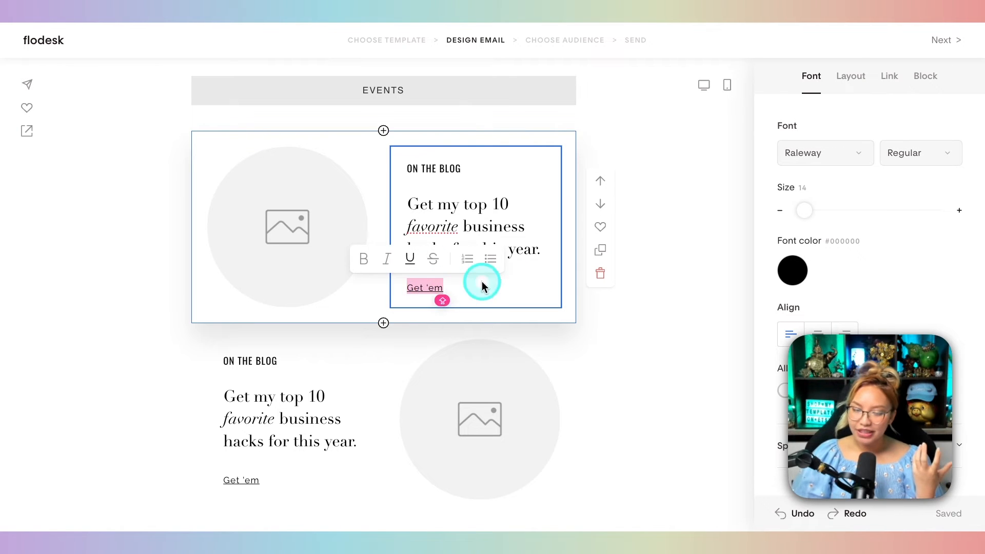
scroll(522, 275, up, 12)
scroll(498, 436, down, 5)
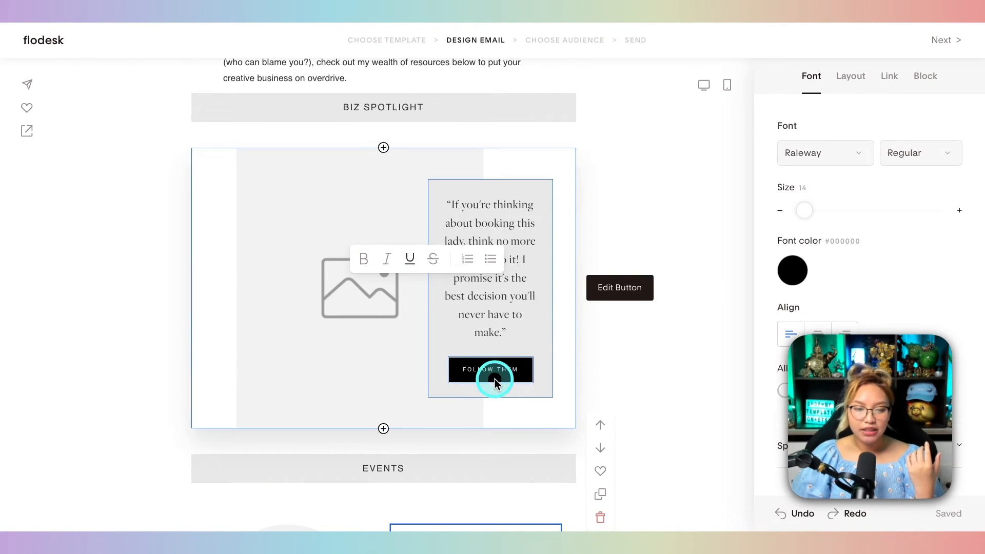
scroll(499, 378, down, 3)
scroll(503, 377, down, 4)
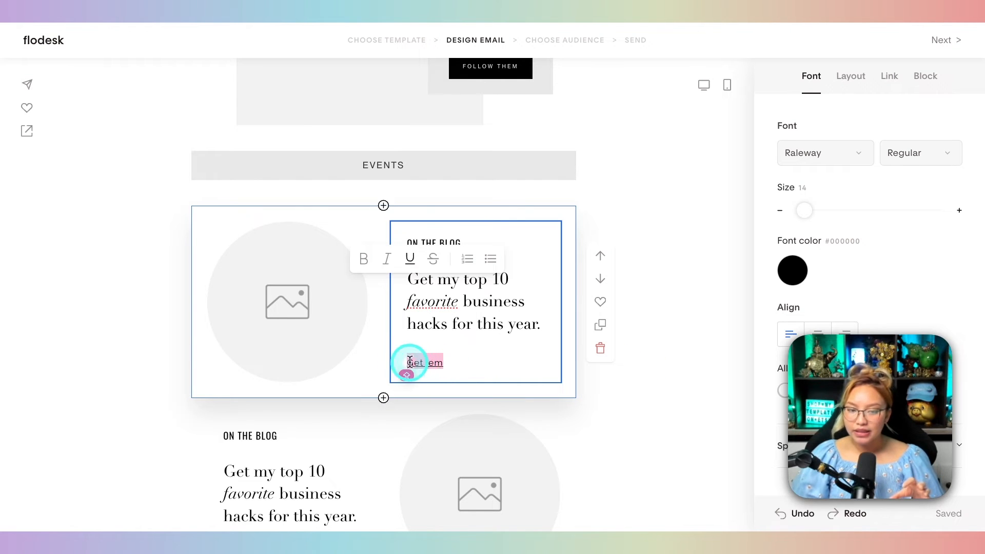
click(894, 76)
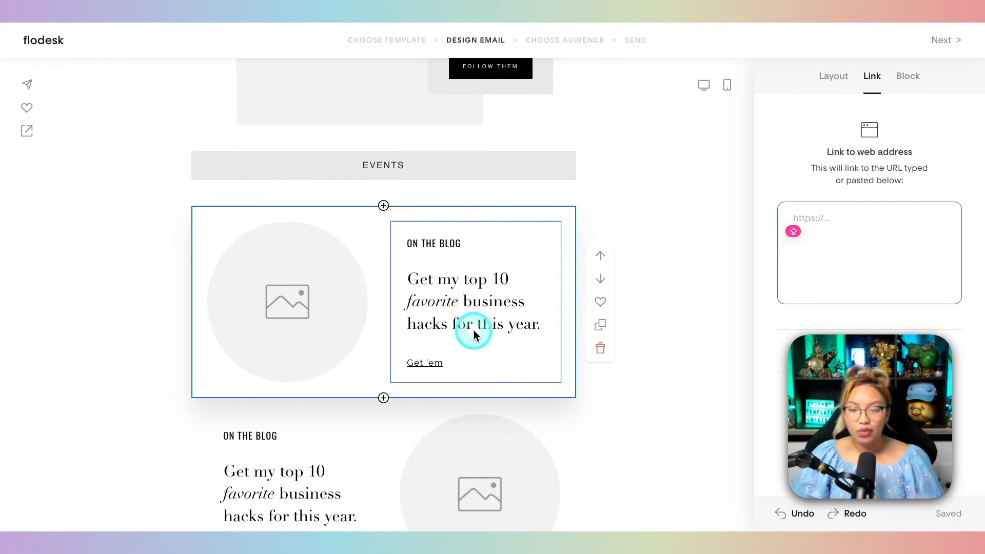
scroll(672, 388, down, 2)
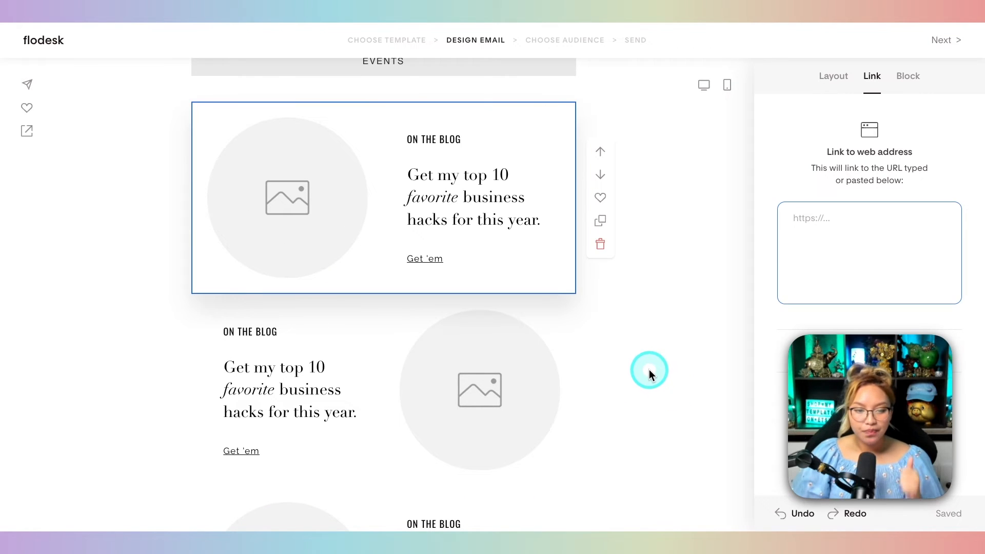
Review the three Events layouts and the Real Conversations section down to the end of the email
click(648, 369)
scroll(649, 370, down, 3)
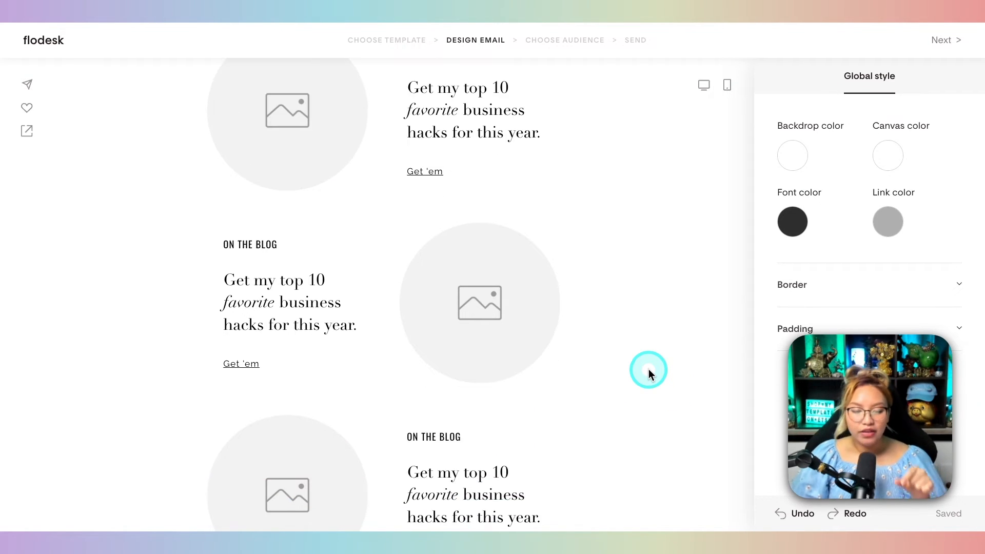
scroll(663, 362, up, 3)
scroll(663, 361, up, 1)
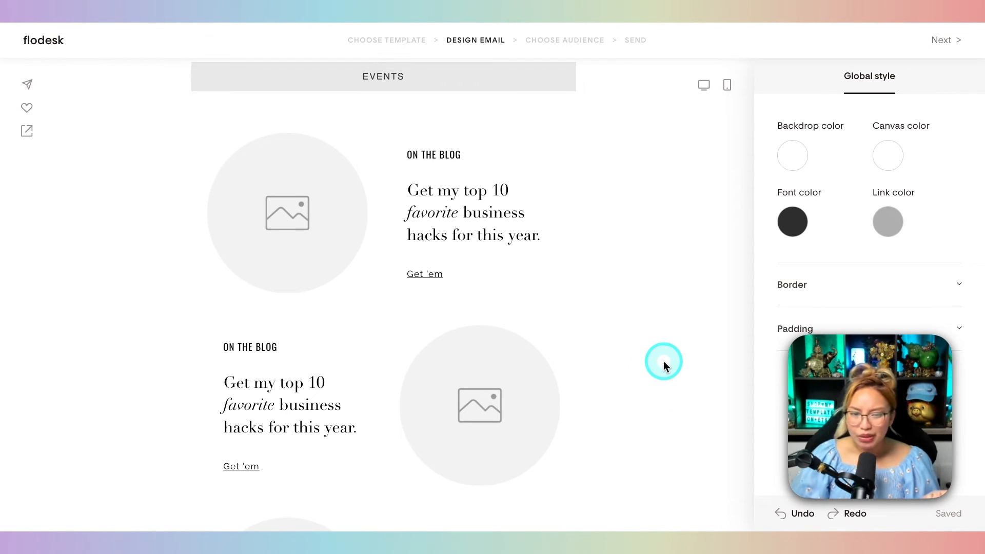
scroll(663, 361, down, 6)
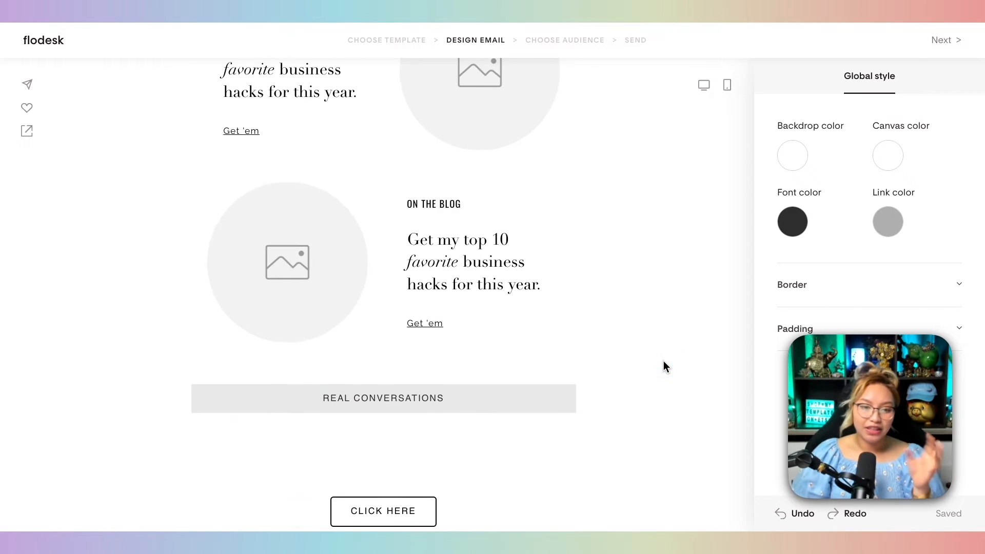
scroll(663, 361, up, 1)
scroll(687, 343, down, 3)
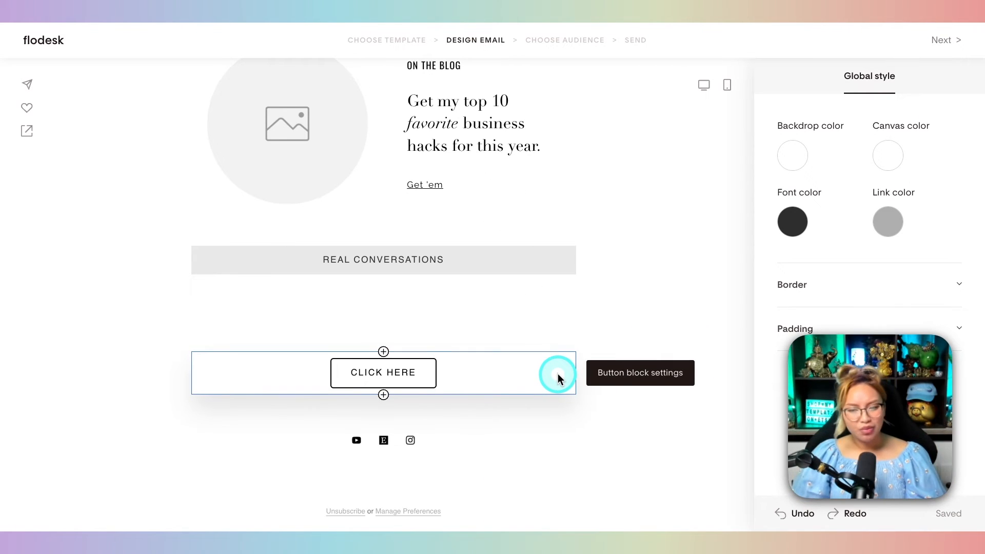
scroll(558, 374, up, 3)
scroll(558, 373, up, 10)
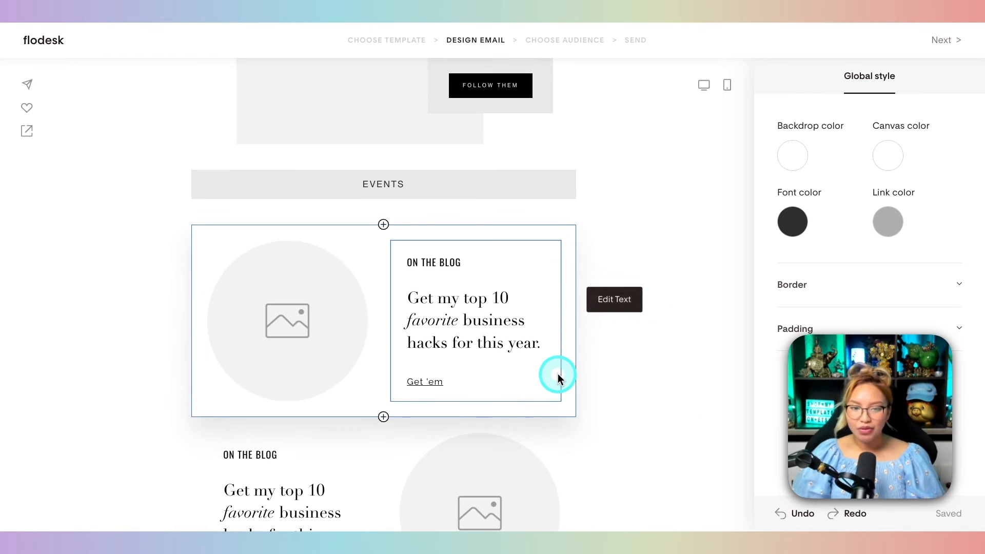
Add a text block below the Real Conversations heading and a video block directly beneath that text
scroll(558, 373, down, 6)
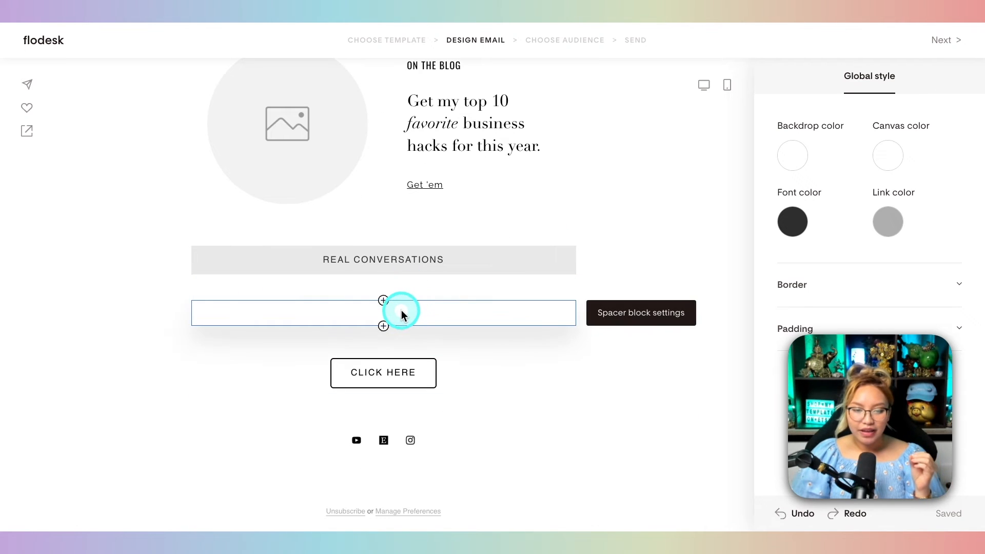
click(384, 301)
click(245, 288)
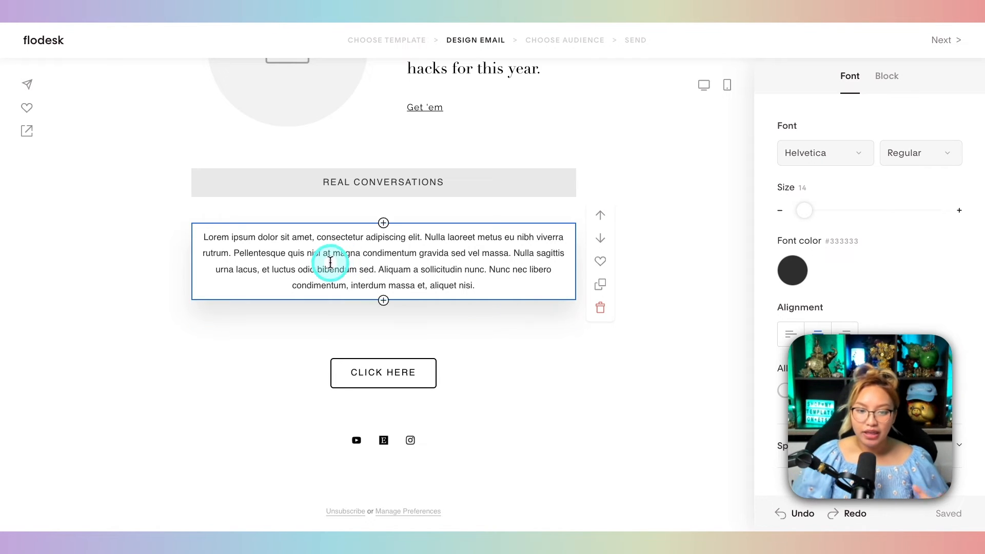
click(384, 300)
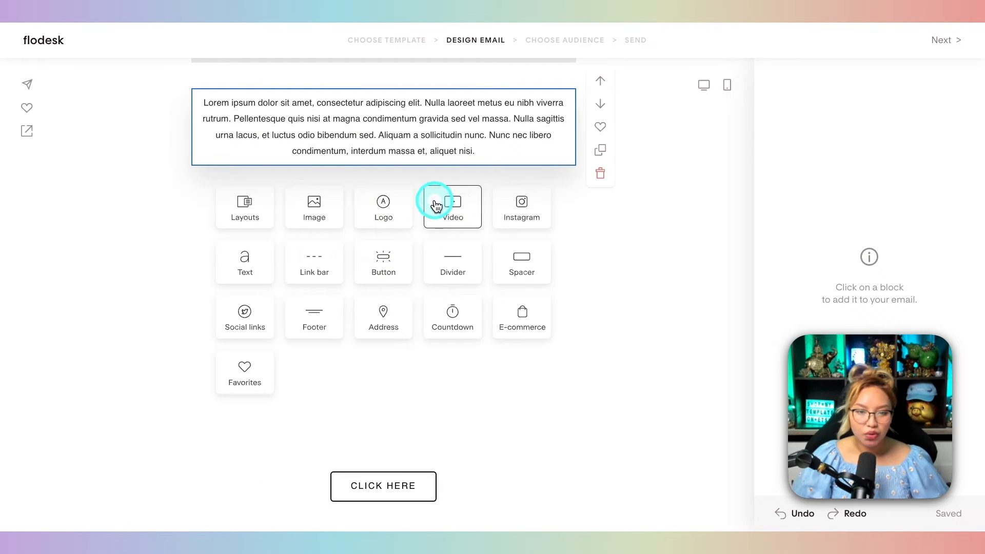
click(451, 217)
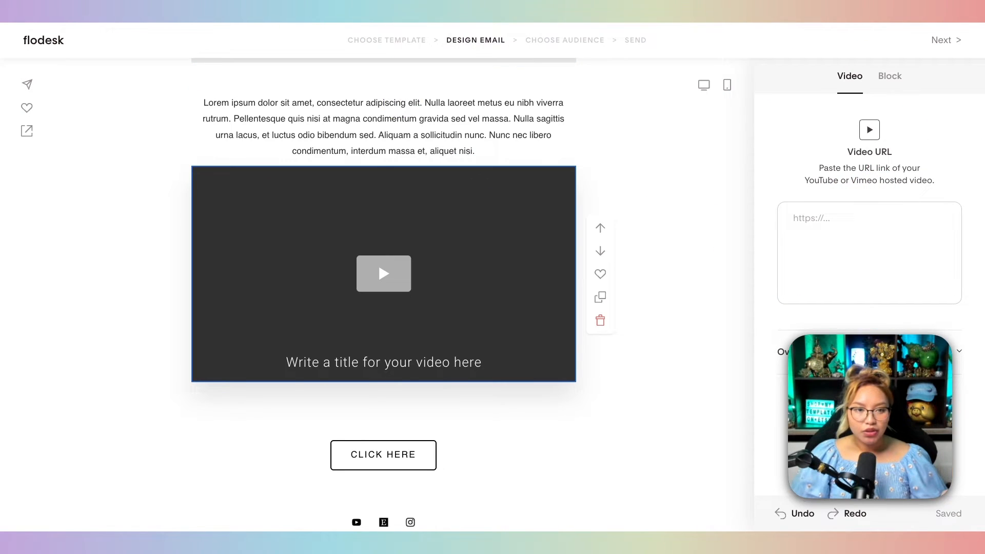
Switch to the YouTube channel and copy the share link of the "Flodesk & Canva: Real Estate Lead Magnet Tutorial" video
click(330, 7)
click(332, 432)
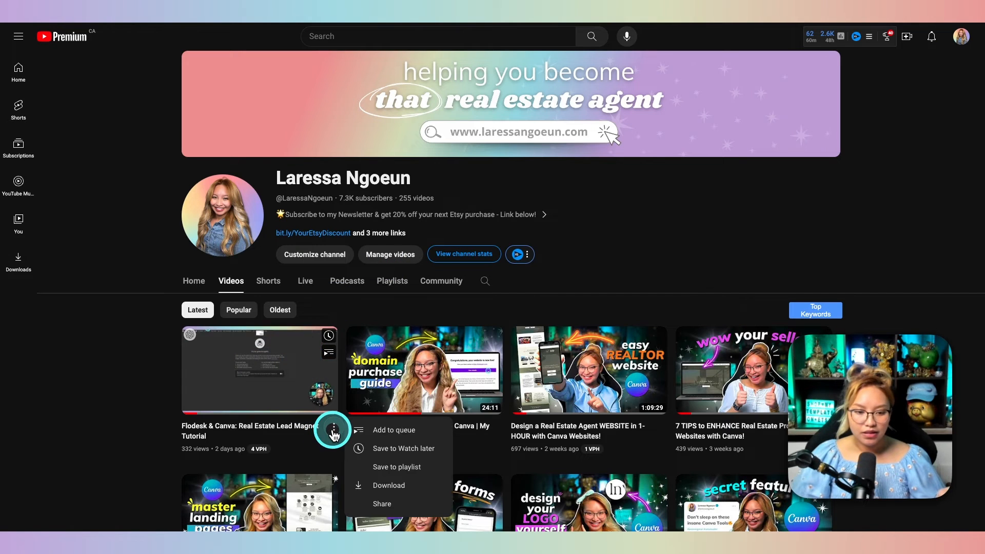
click(406, 502)
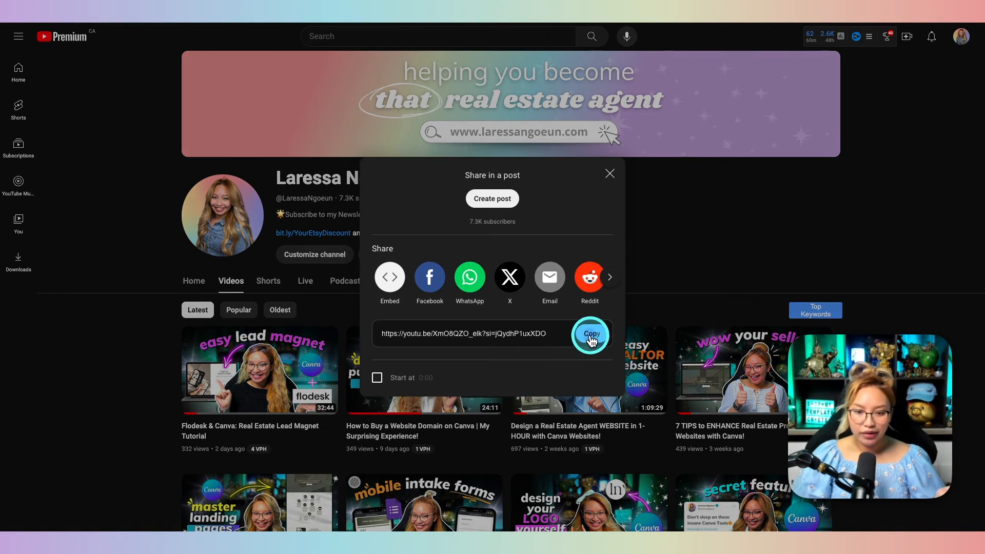
click(590, 334)
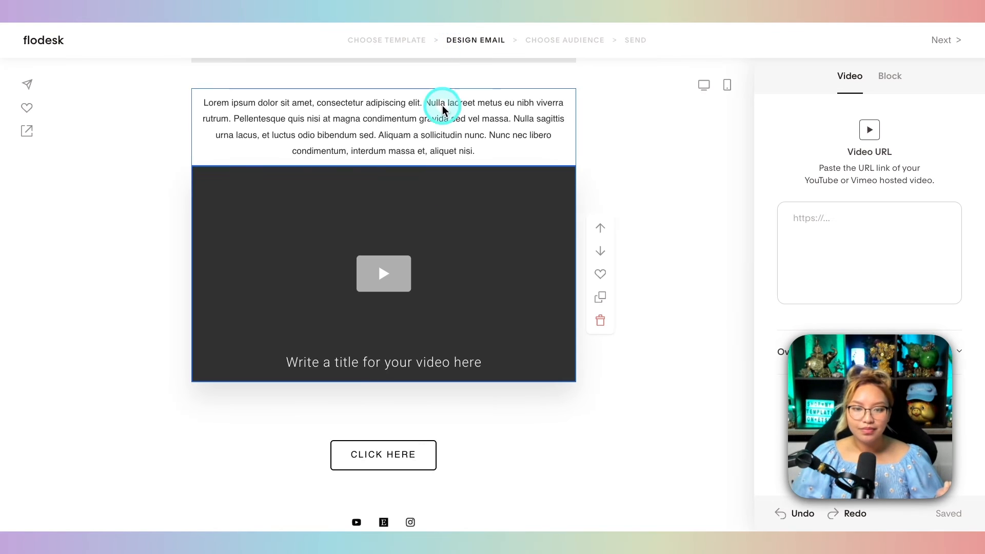
Return to Flodesk and paste the copied YouTube link as the video block's URL
click(501, 253)
click(840, 226)
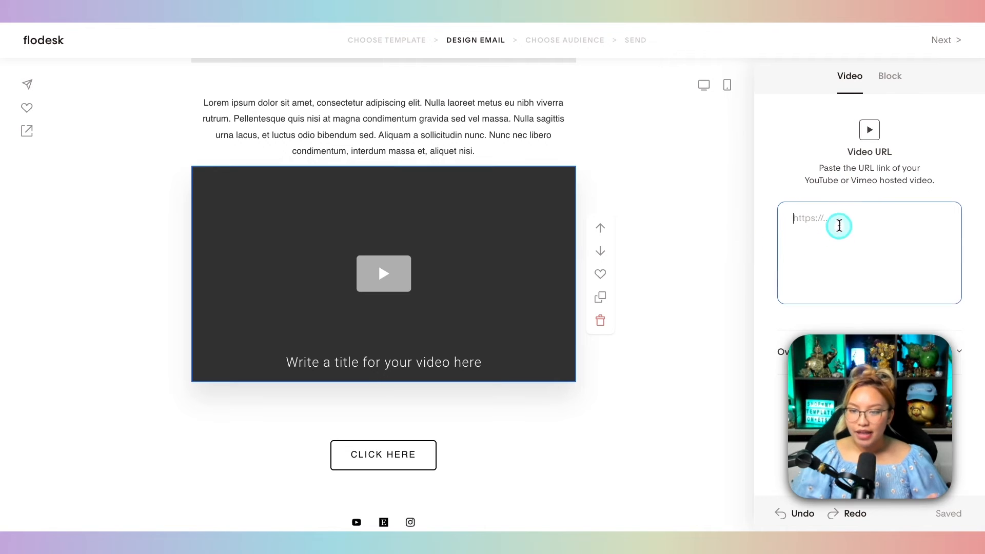
right_click(839, 226)
click(860, 302)
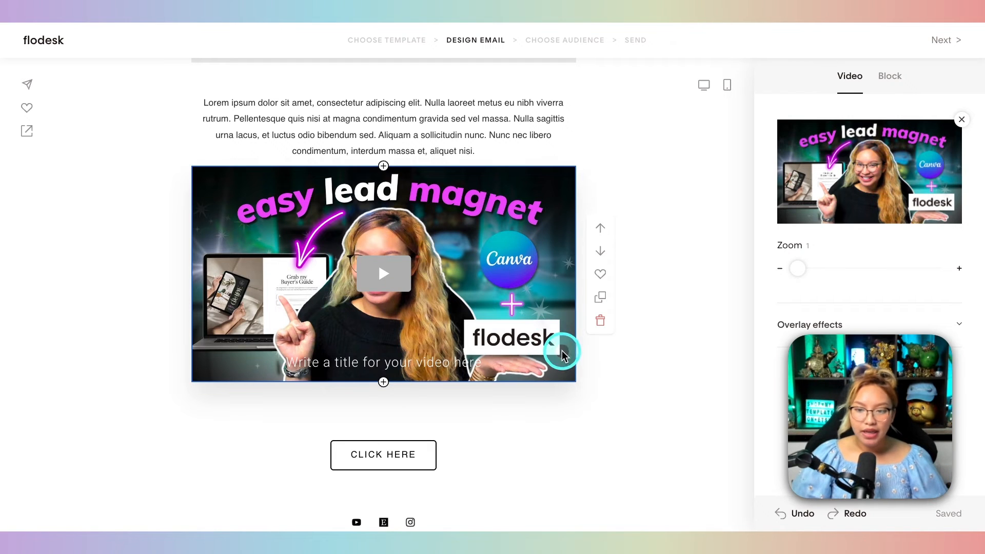
Turn off the title overlay on the video block
click(425, 364)
drag(481, 364, 272, 363)
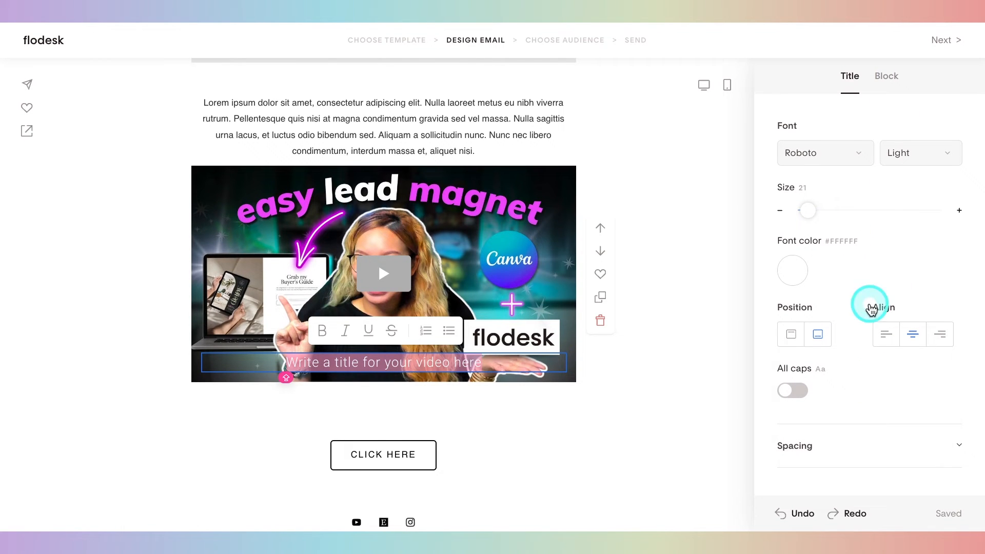
click(886, 77)
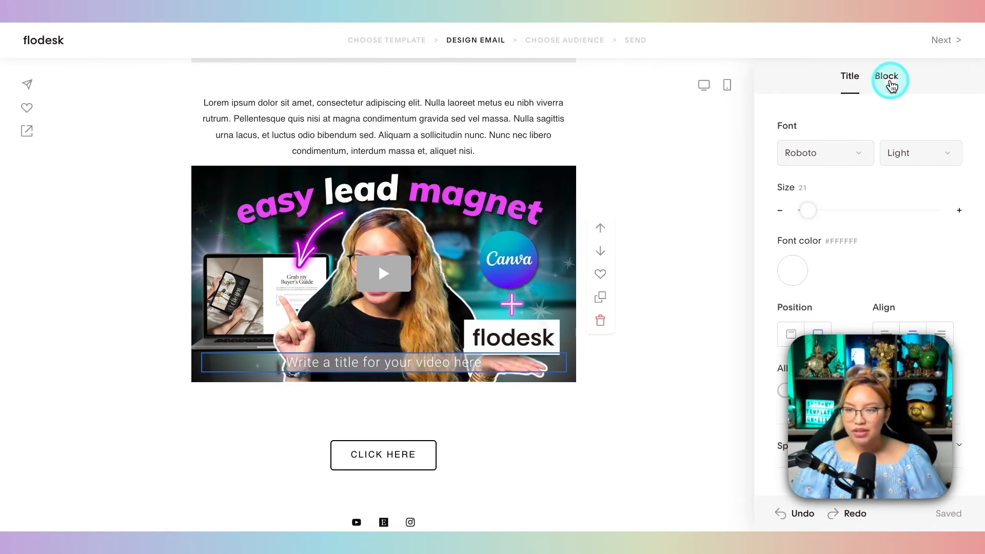
click(796, 149)
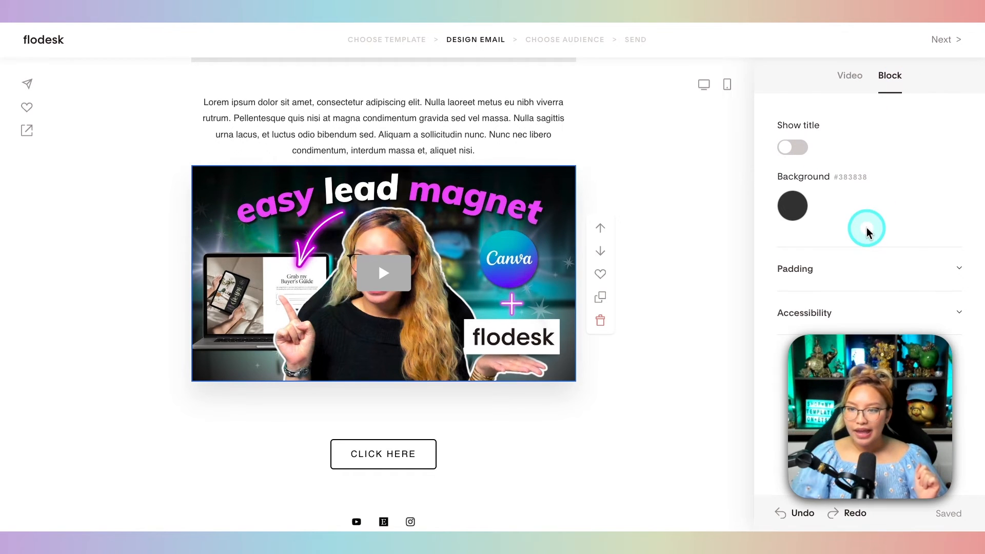
Set the fill color of the video's play button to bright red
click(376, 274)
click(398, 281)
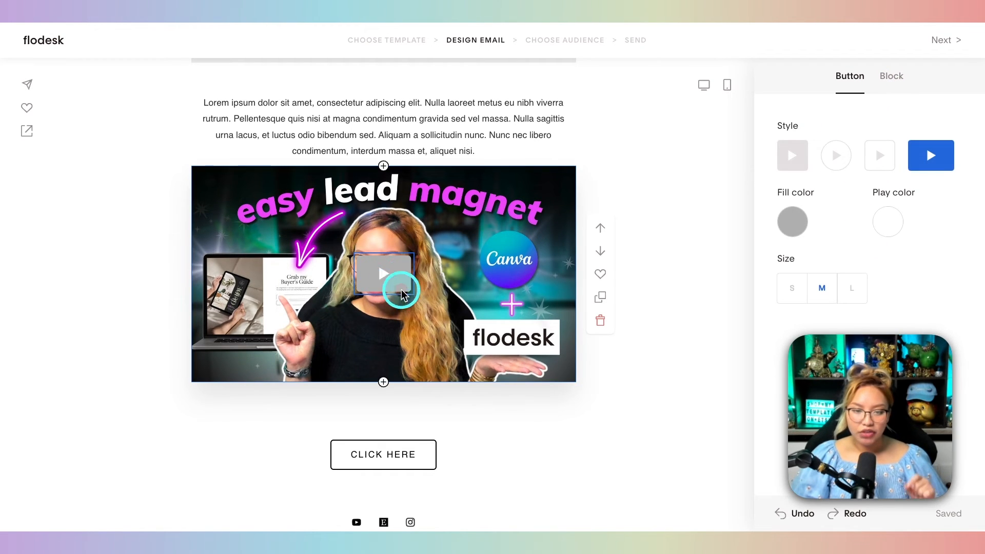
click(783, 226)
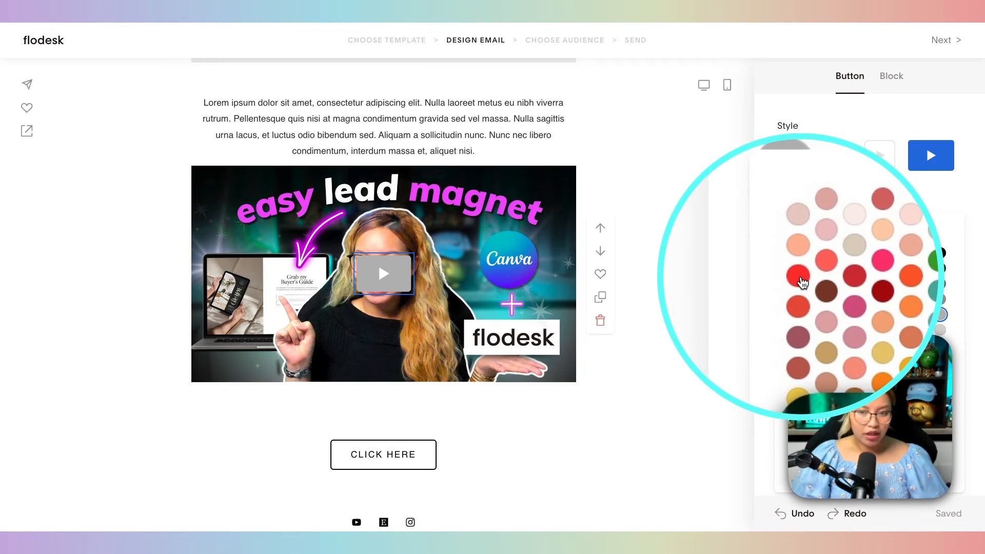
key(Caps_Lock)
click(799, 278)
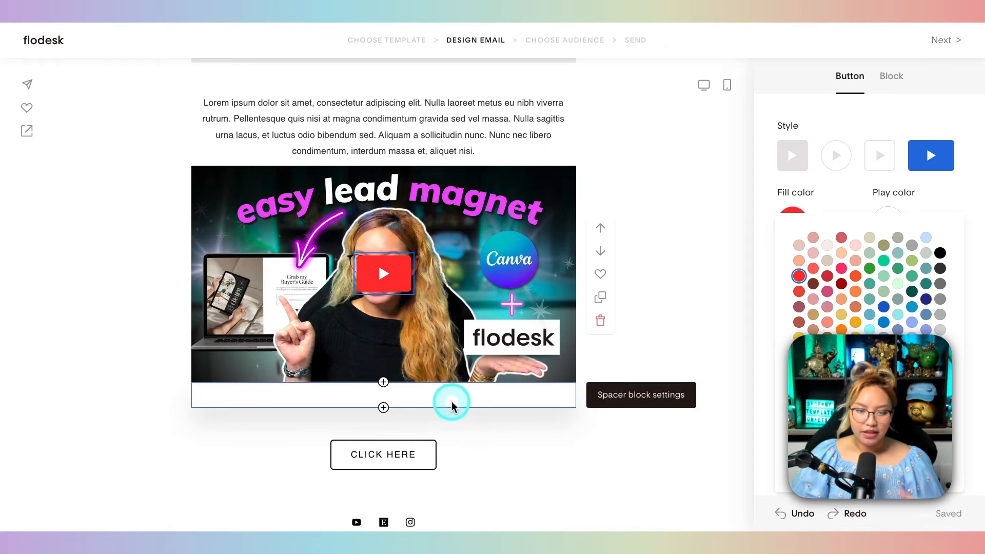
Move the social icons block directly under the Click Here button and delete one spacer between the video and the button
scroll(693, 384, up, 1)
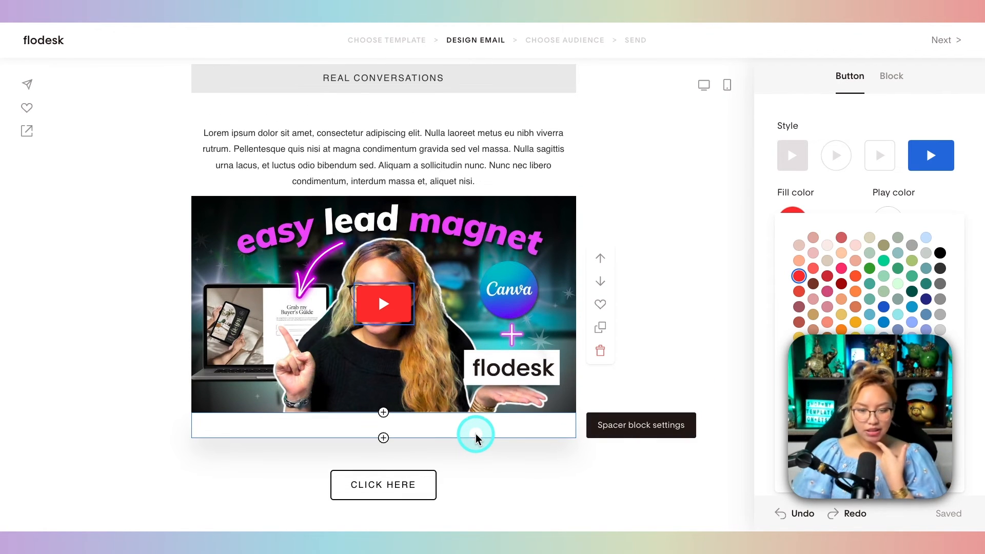
click(475, 433)
scroll(651, 429, down, 2)
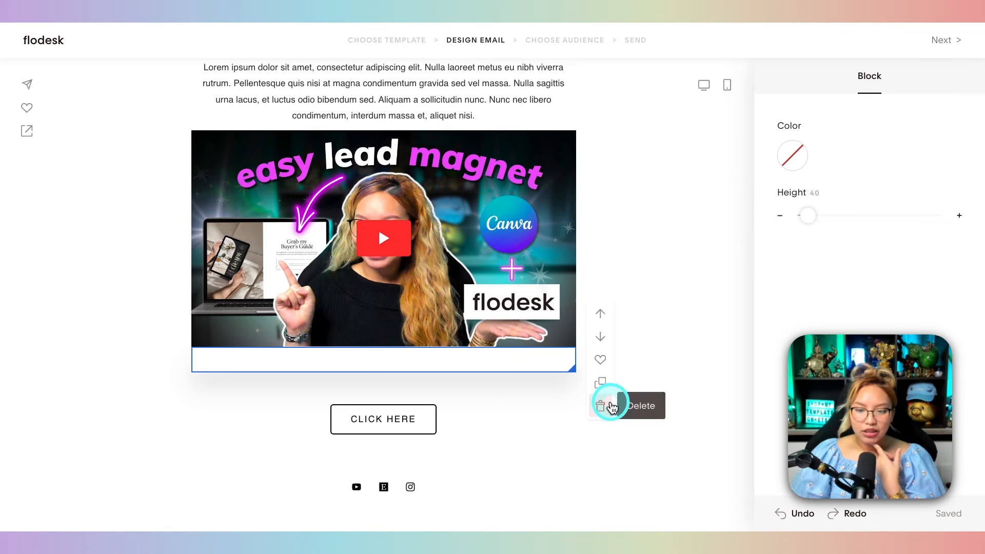
drag(475, 487, 475, 404)
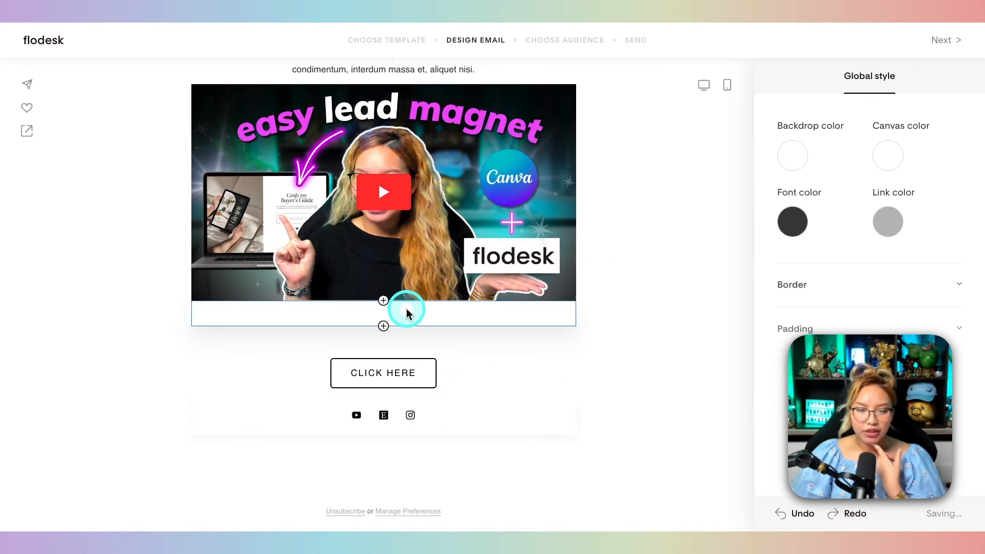
click(441, 321)
click(600, 355)
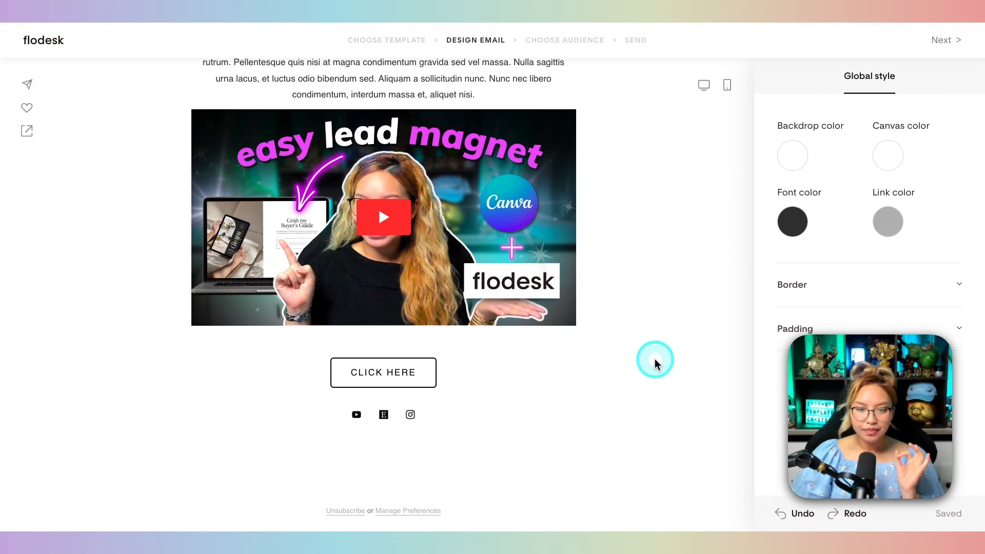
Add an Instagram feed block directly below the social icons
scroll(632, 327, up, 1)
scroll(633, 326, up, 2)
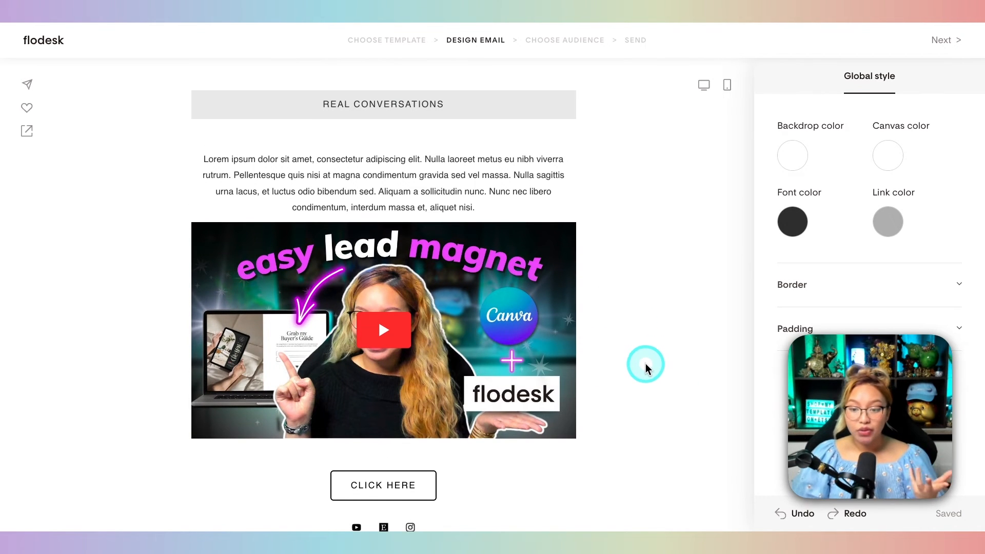
scroll(637, 379, down, 2)
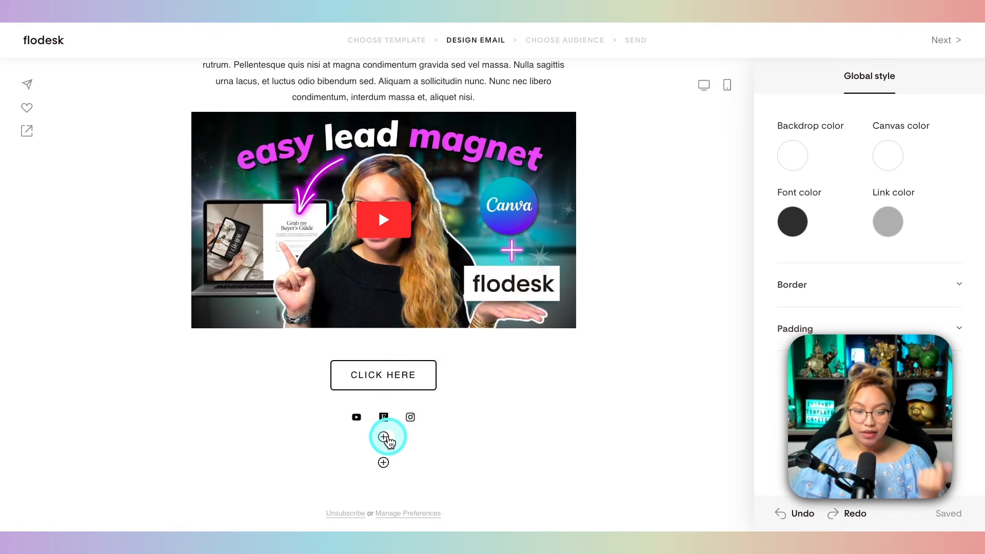
click(384, 438)
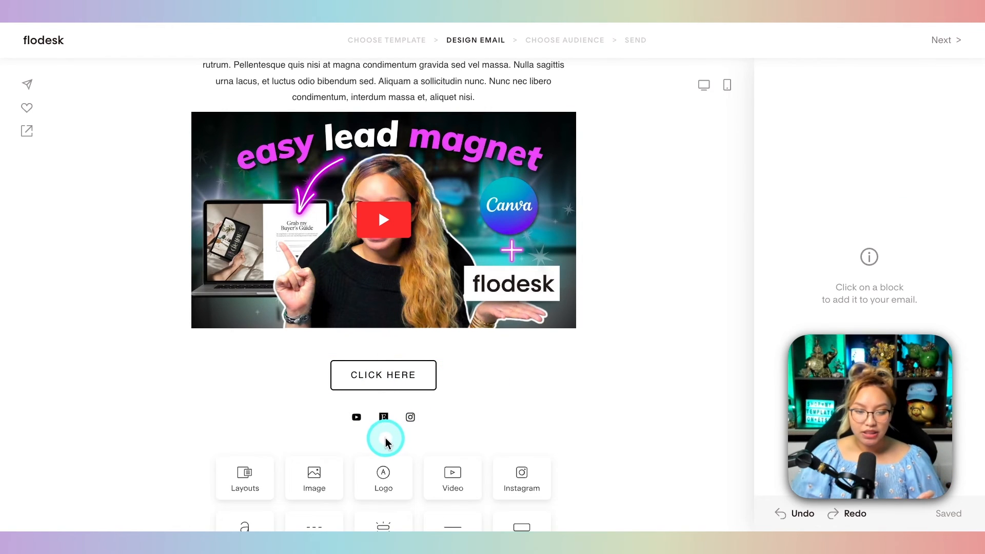
scroll(632, 379, down, 5)
click(524, 230)
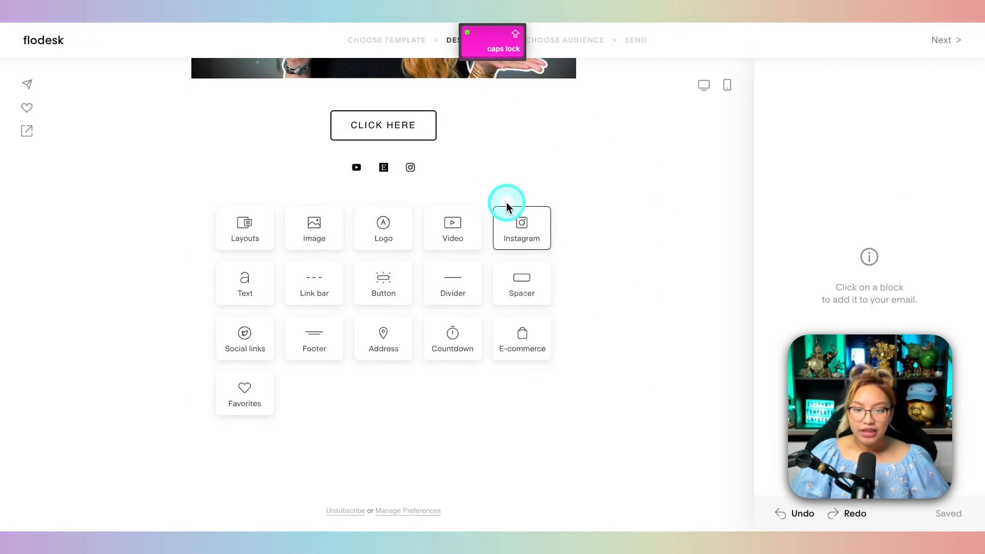
click(528, 240)
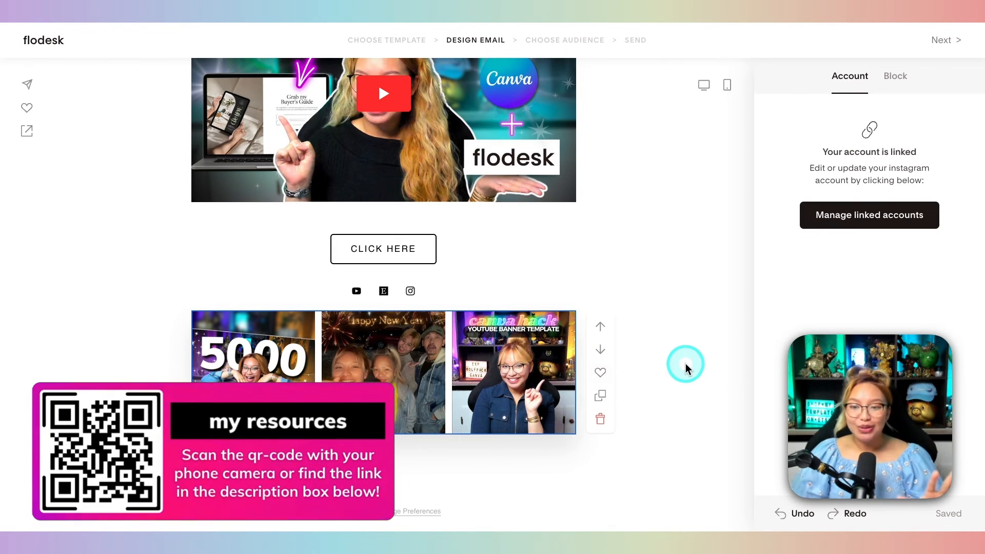
Check which social accounts are linked to the social icons block, then close the list of social links
scroll(686, 364, up, 1)
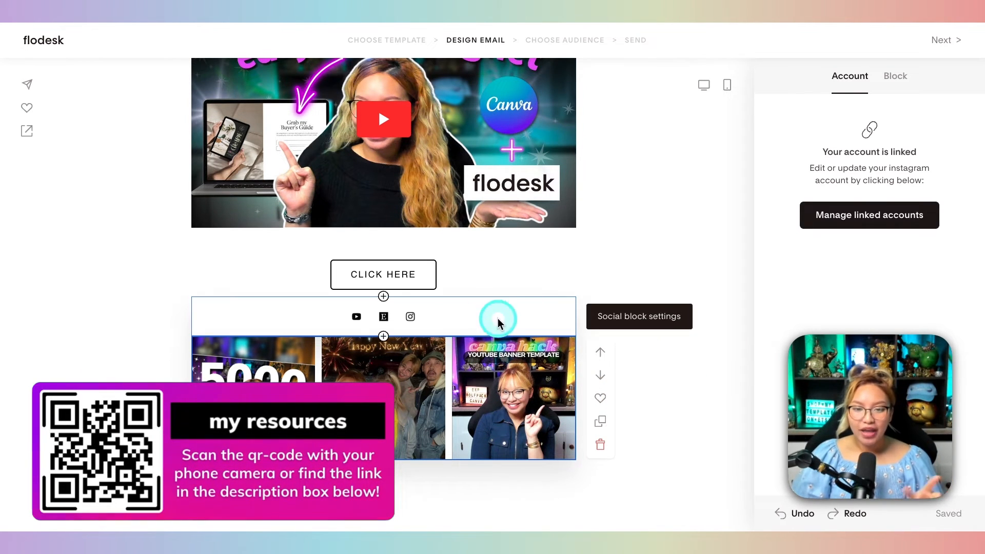
click(468, 322)
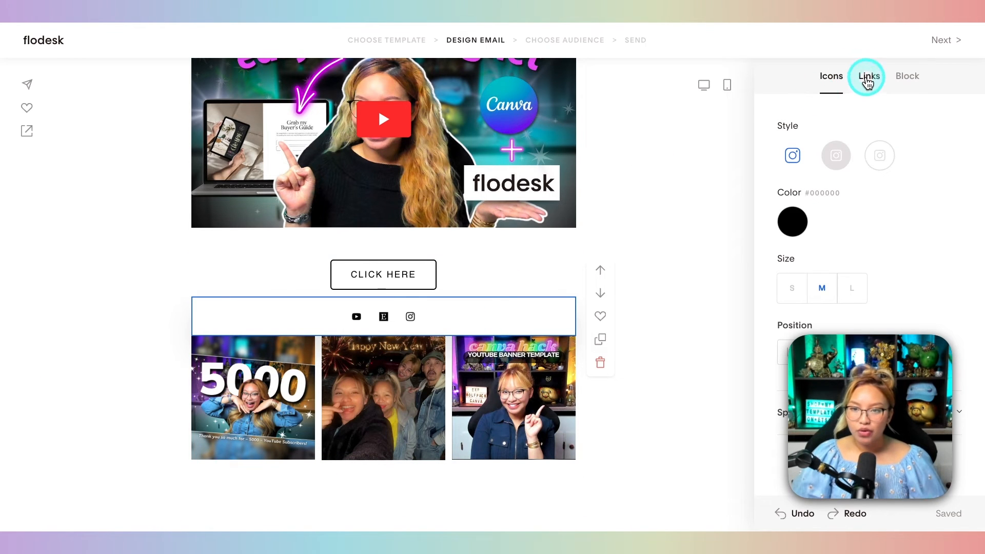
click(869, 77)
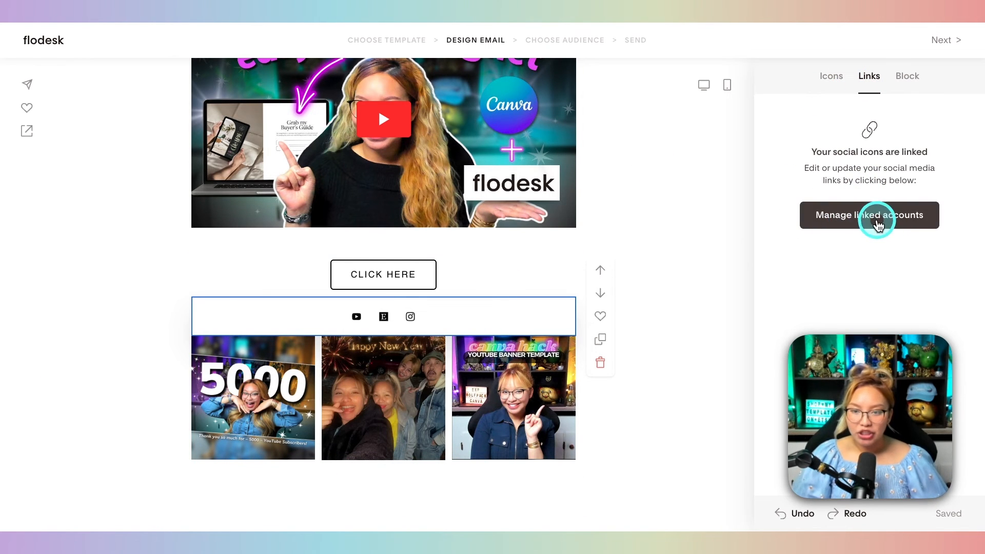
click(878, 221)
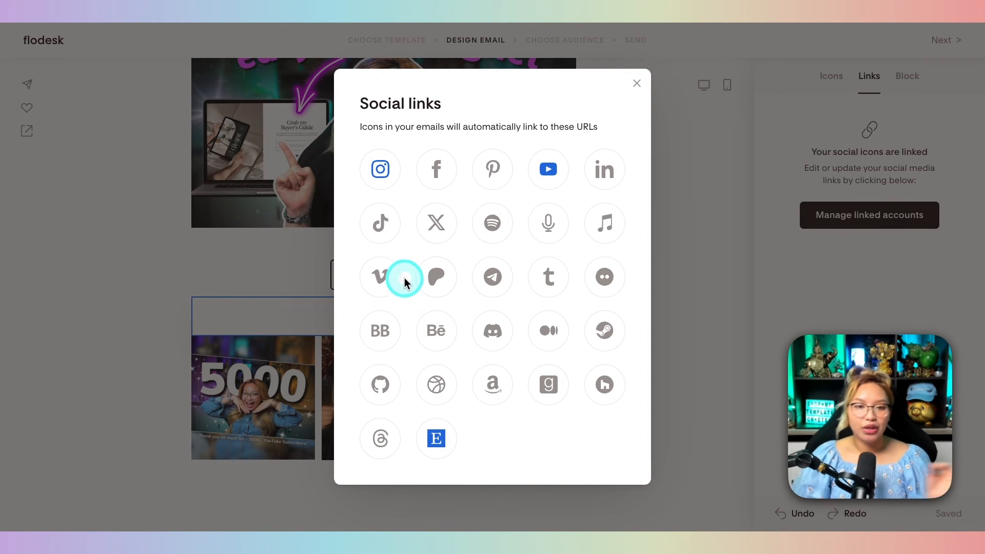
click(637, 84)
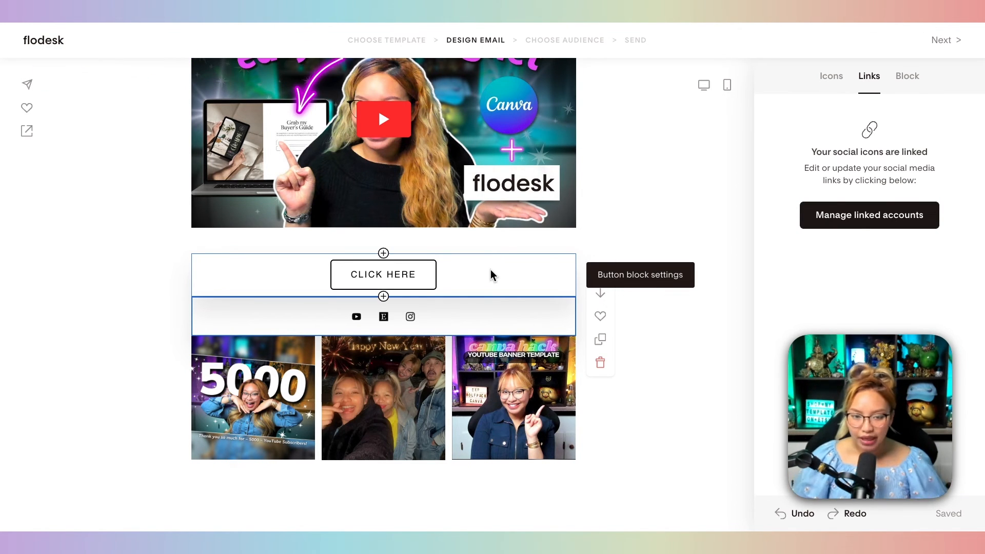
Change the Click Here button's style to the solid filled, square-cornered rectangle
click(485, 281)
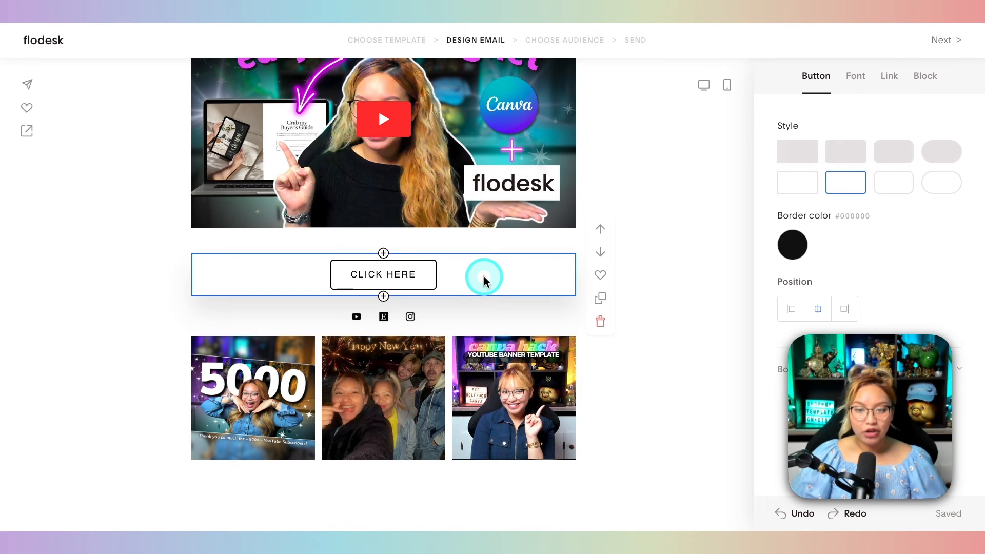
click(797, 153)
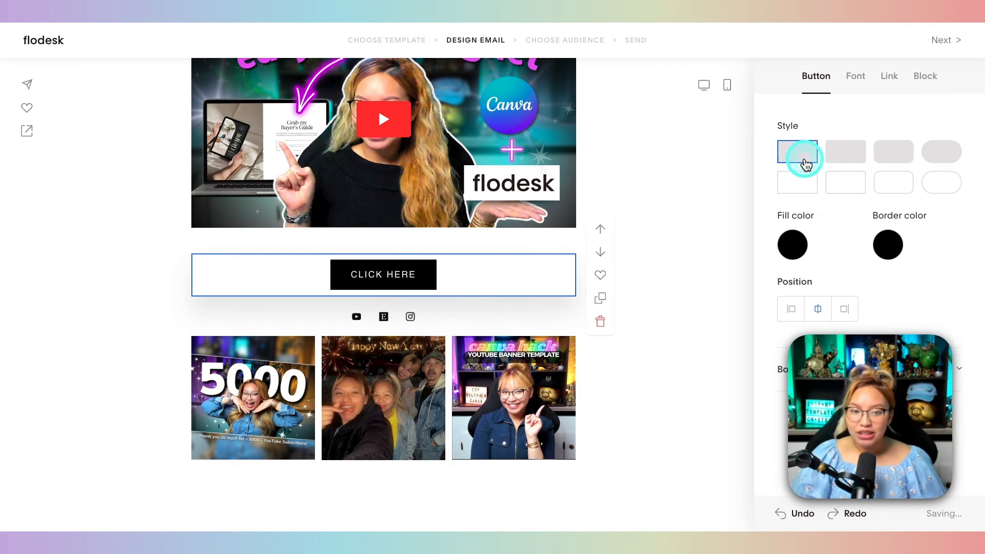
scroll(656, 248, up, 1)
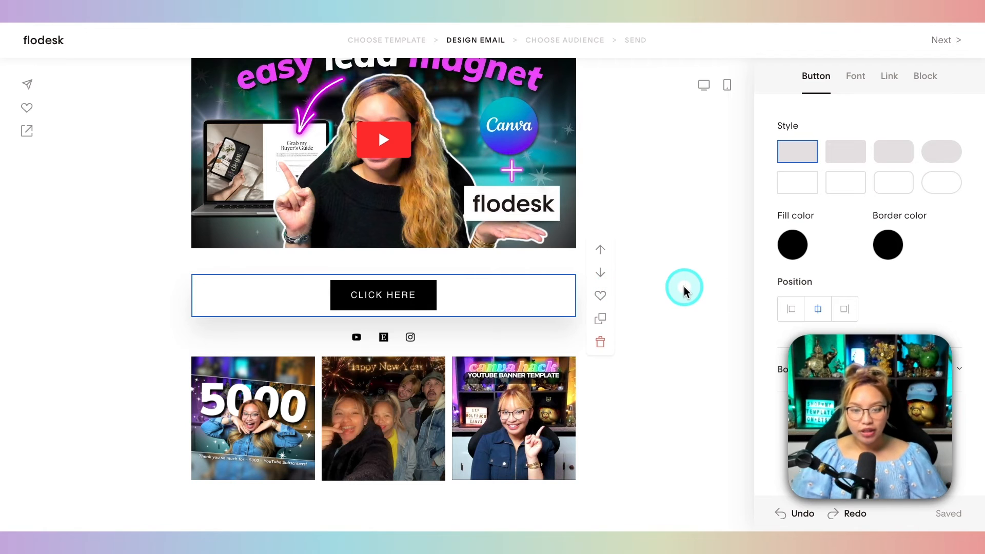
Replace the button's label with "MY WEBSITE"
click(417, 297)
key(Caps_Lock)
key(BackSpace)
key(BackSpace)
key(BackSpace)
key(BackSpace)
key(BackSpace)
key(BackSpace)
key(BackSpace)
text(MY WEBSITE)
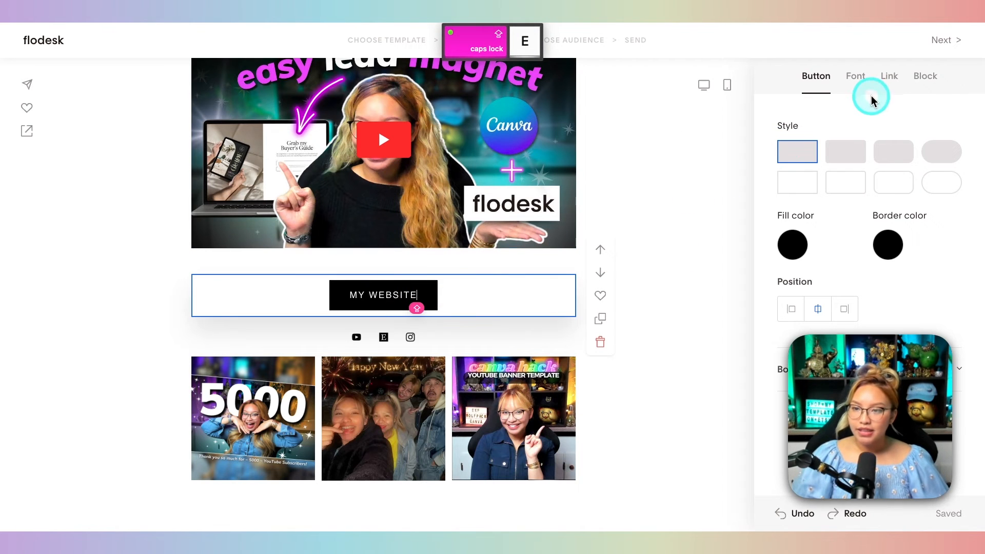
Link the My Website button to the owner's Linktree address
click(889, 77)
click(845, 252)
text(https://linktr.ee/laressangoeun)
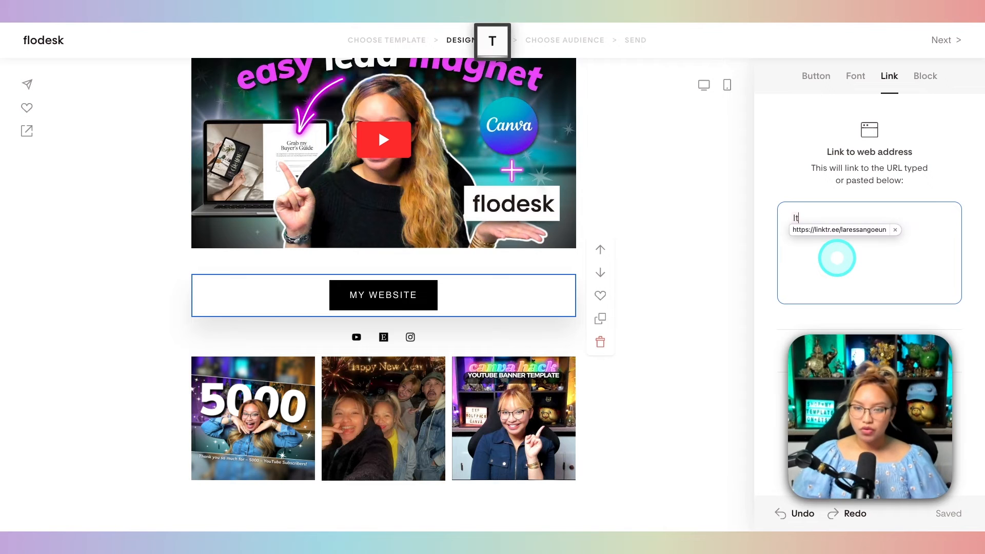
click(710, 292)
scroll(710, 292, down, 1)
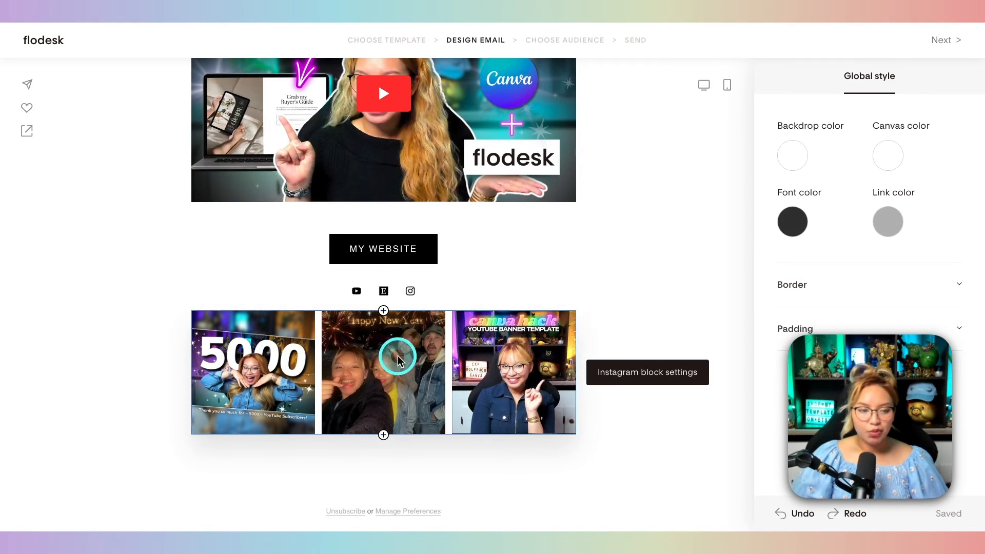
scroll(629, 332, up, 1)
scroll(629, 332, down, 1)
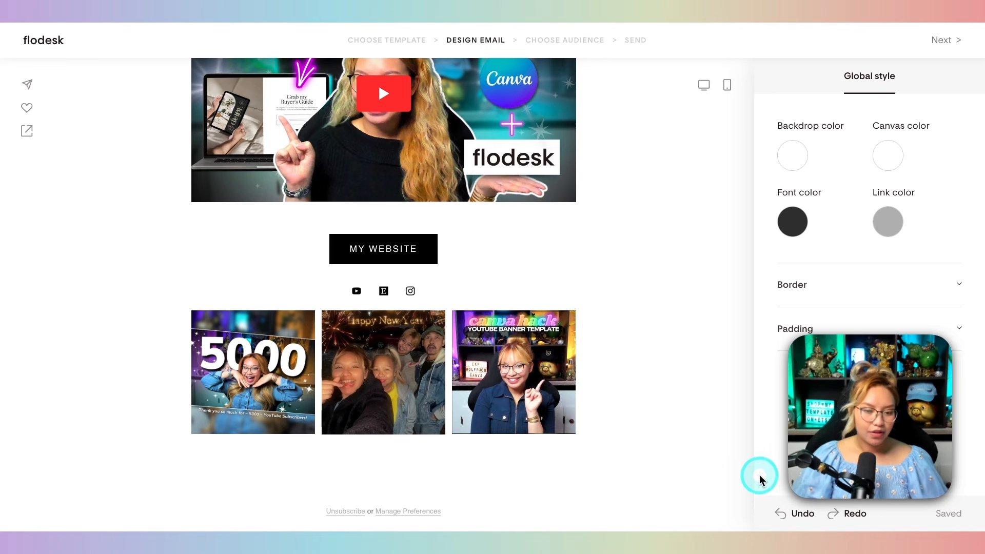
Change the unsubscribe footer's message at the end of the email to the Break version
click(436, 518)
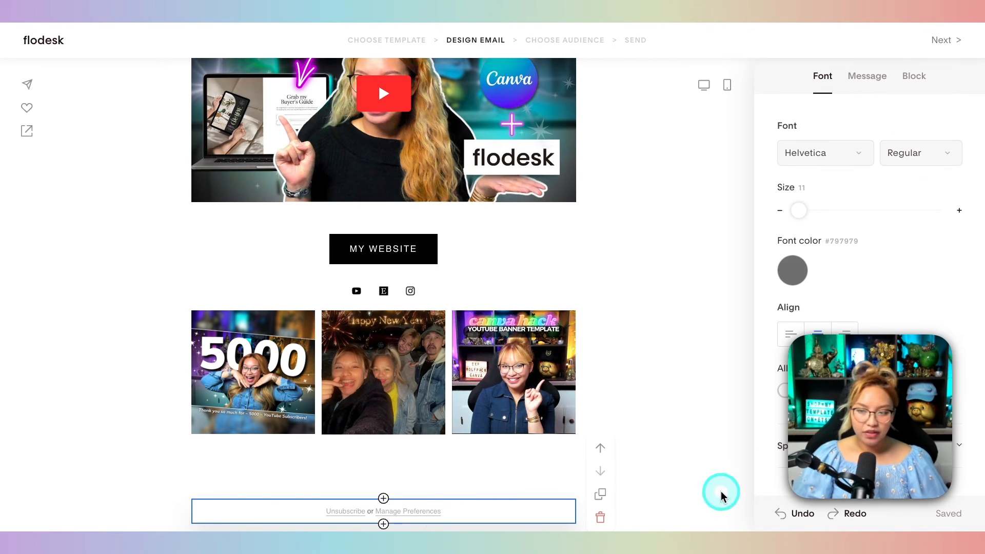
key(fn)
click(866, 83)
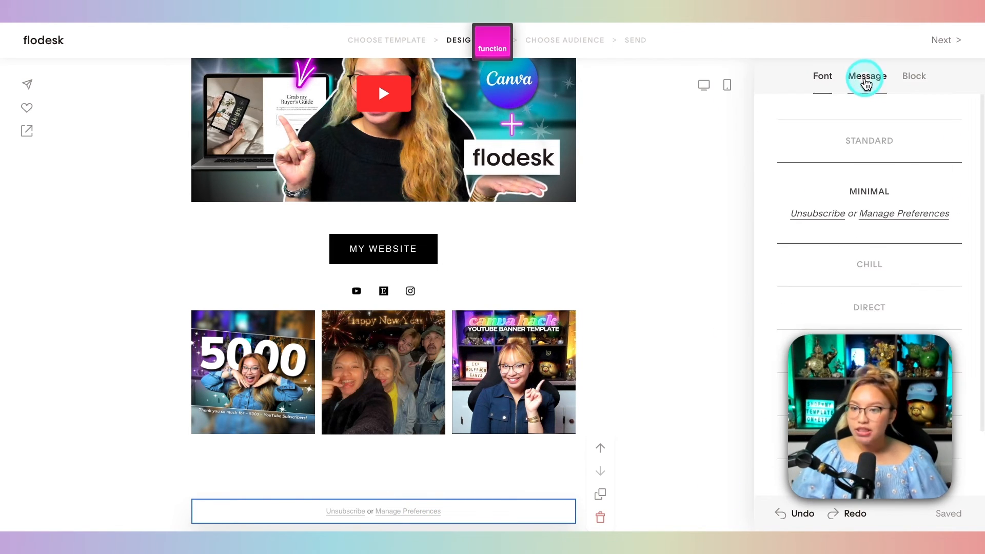
scroll(890, 198, down, 2)
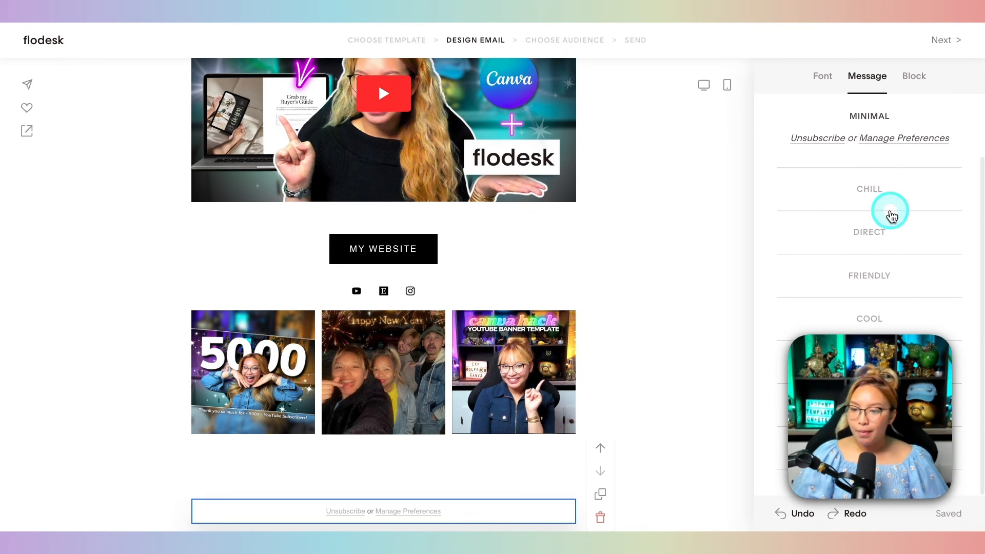
scroll(885, 388, up, 1)
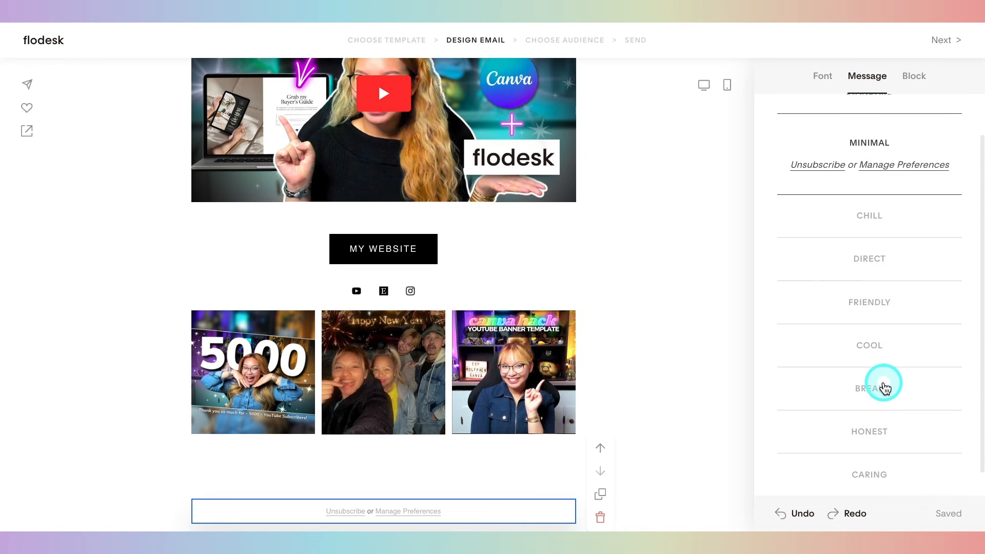
scroll(884, 388, down, 1)
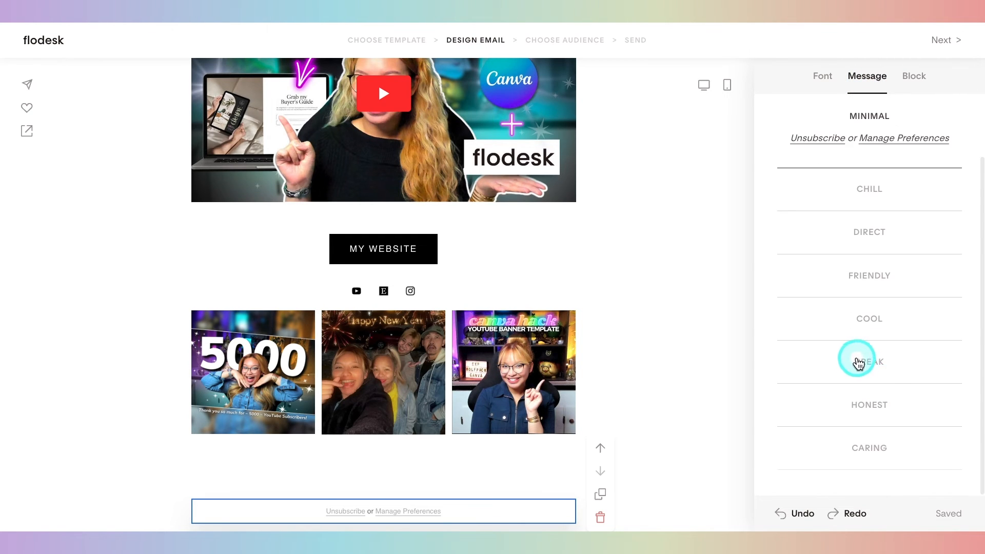
click(858, 362)
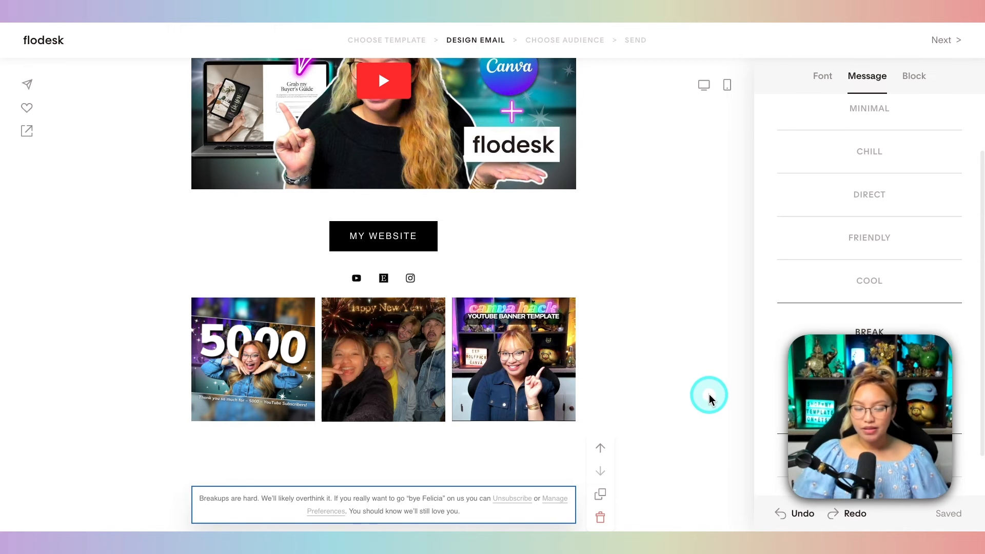
click(709, 394)
Add a spacer block between the Local Lens heading and the April Edition bar
scroll(709, 395, up, 10)
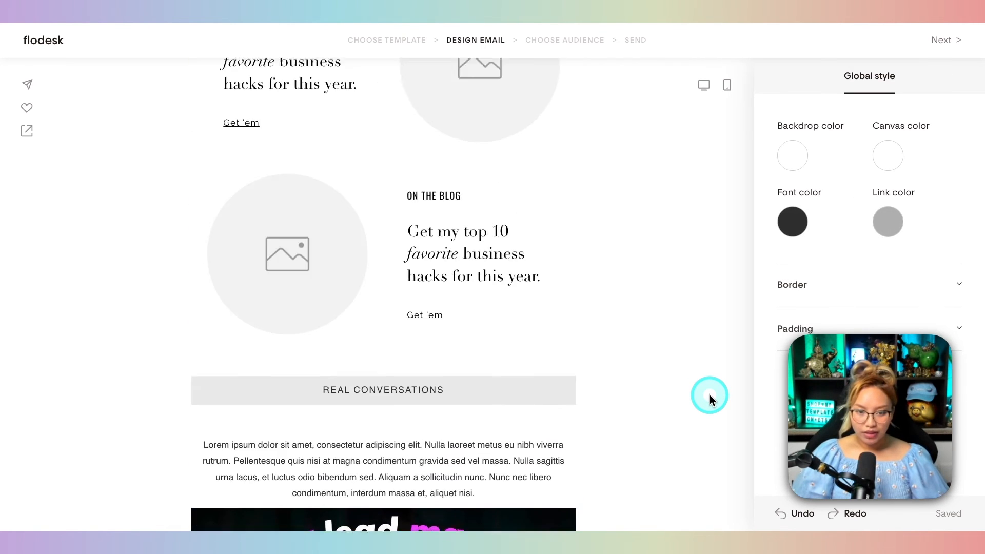
scroll(710, 395, up, 10)
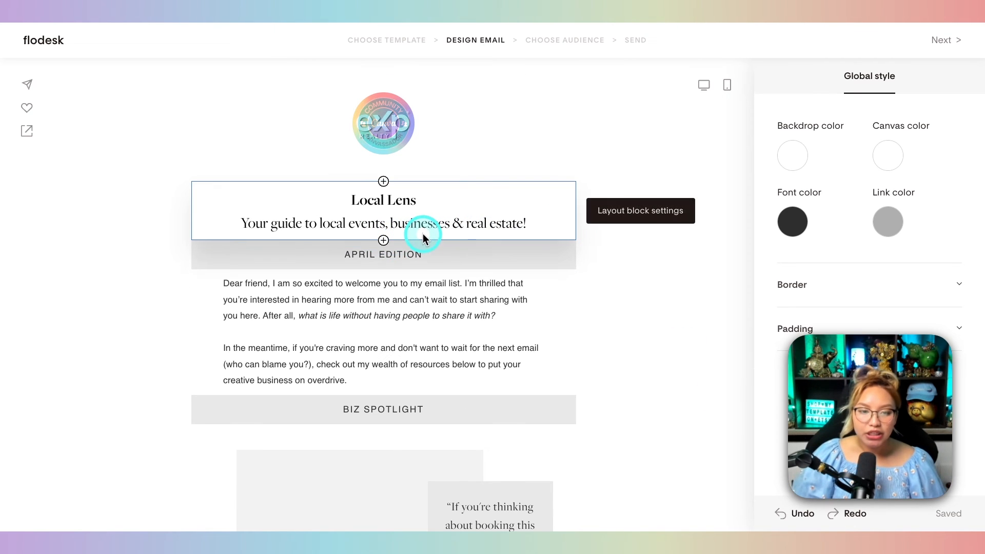
click(386, 235)
click(384, 240)
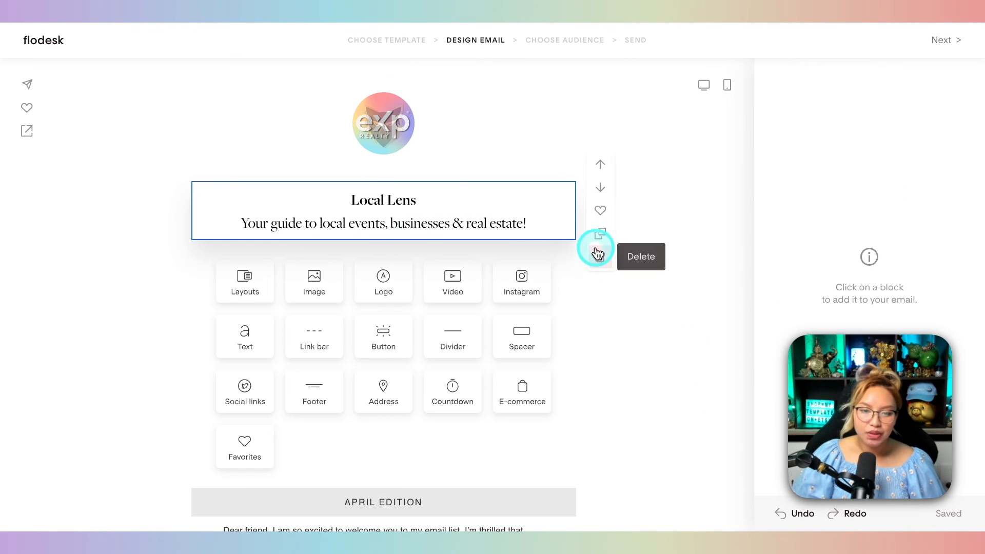
click(531, 332)
click(688, 307)
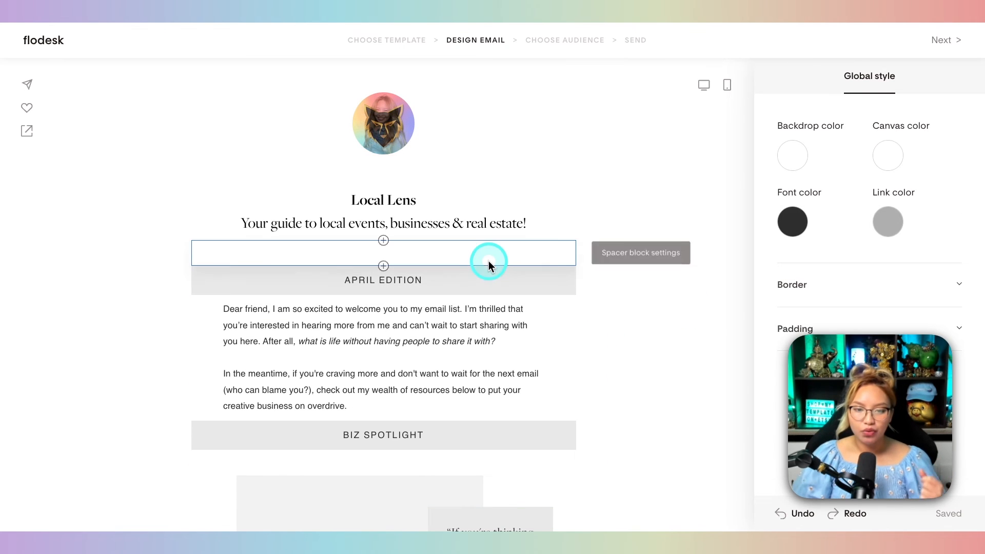
Reduce the spacer below the Local Lens heading to a height of 20 and the one above it to 24
click(563, 263)
drag(573, 264, 573, 252)
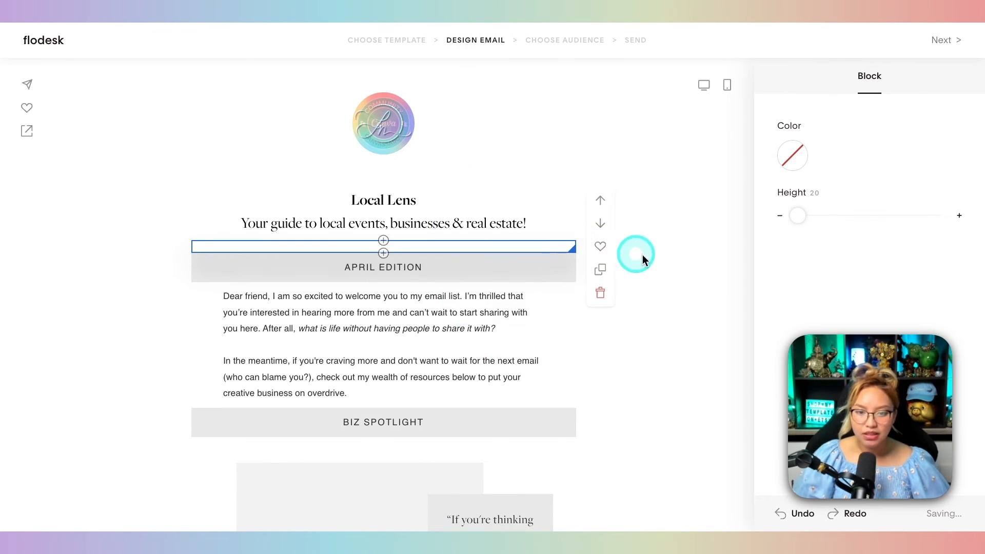
click(694, 292)
drag(572, 178, 573, 170)
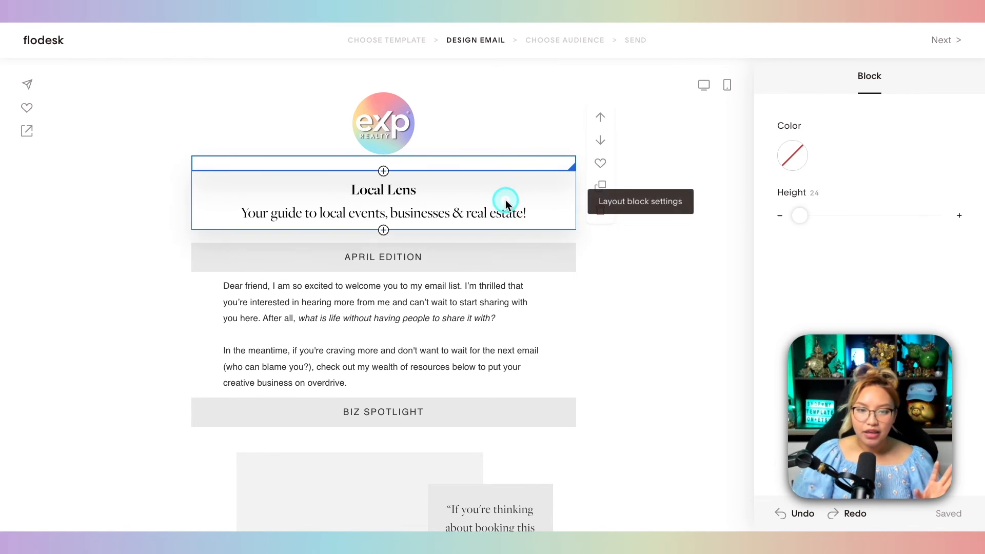
Increase the font size of the "Local Lens" title line to 27
click(527, 202)
drag(564, 216, 334, 188)
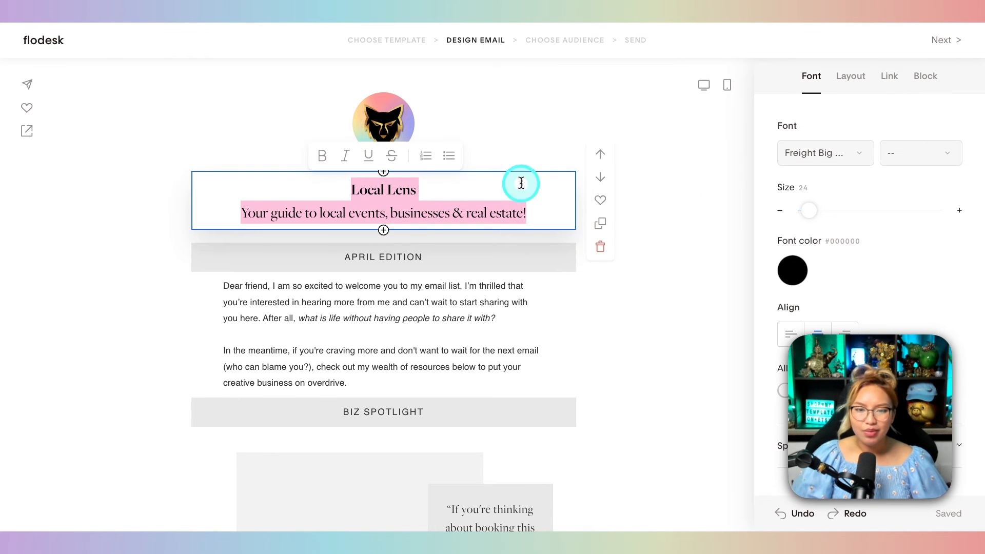
click(487, 186)
drag(486, 188, 348, 186)
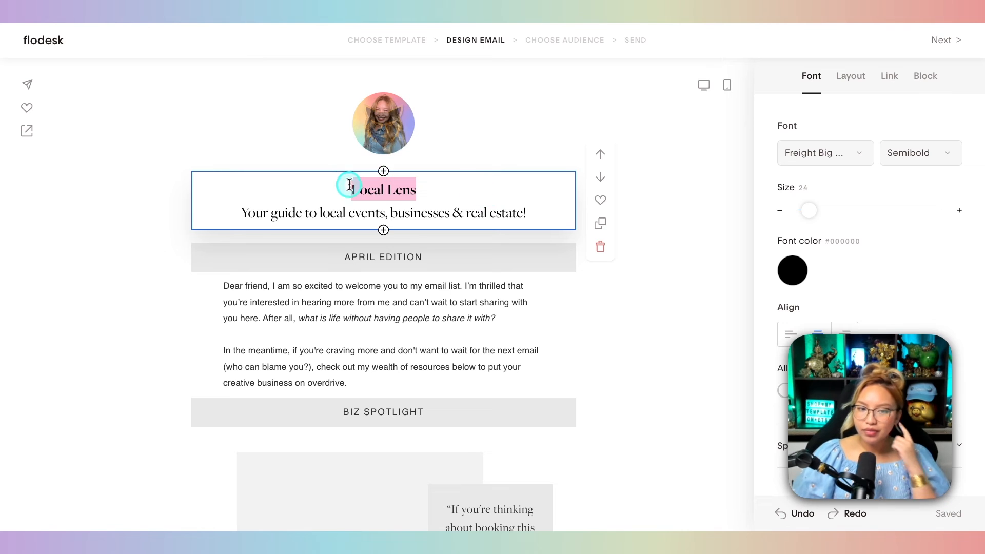
click(959, 210)
click(958, 210)
click(959, 211)
click(475, 210)
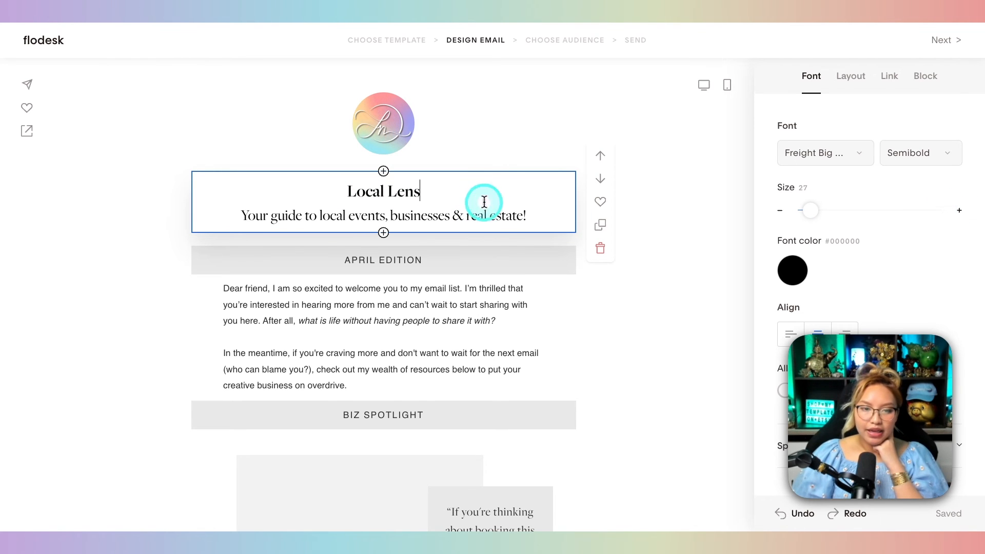
Insert a magnifying glass emoji before the "Local Lens" title and paste a copy of it after the title
click(337, 191)
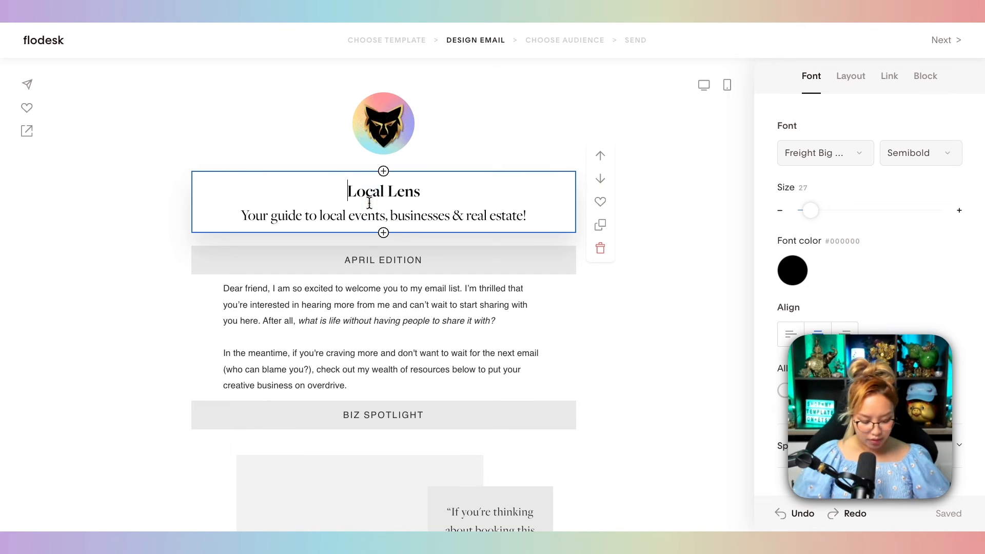
key(ctrl+super+space)
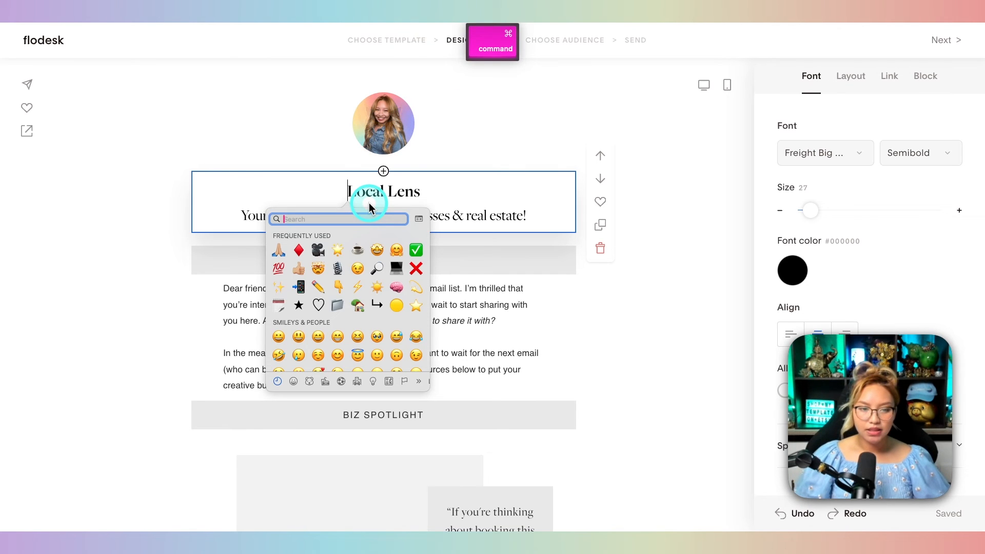
click(377, 265)
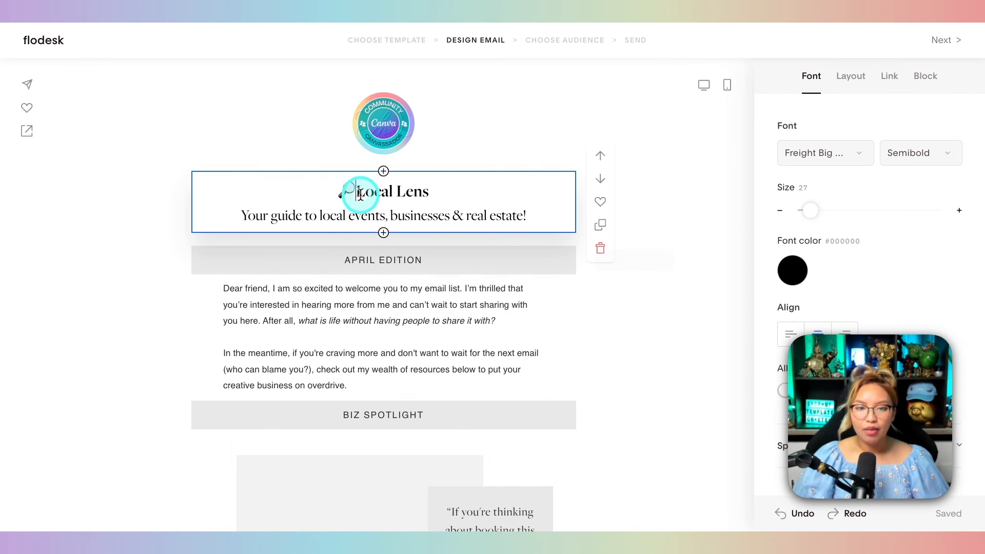
drag(352, 189, 340, 190)
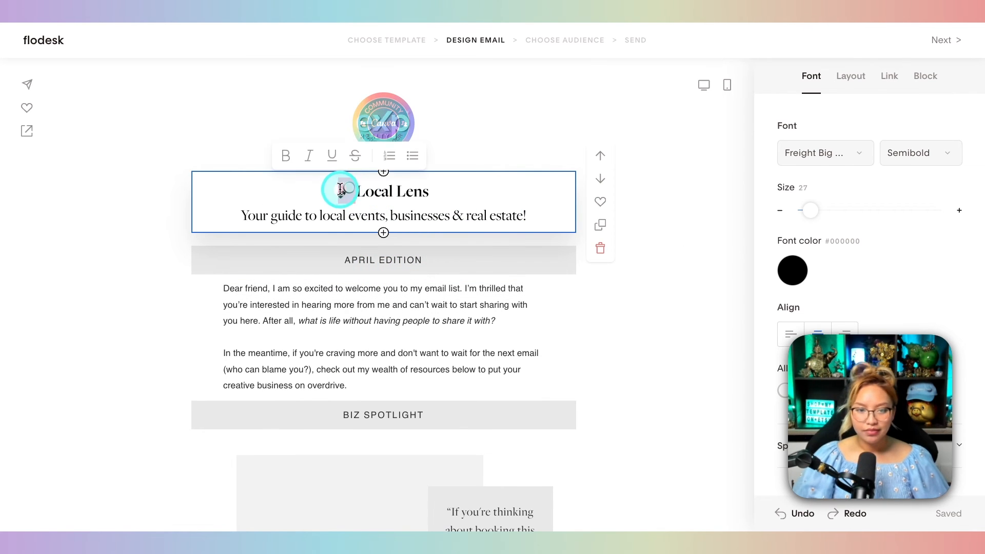
key(super+c)
click(471, 196)
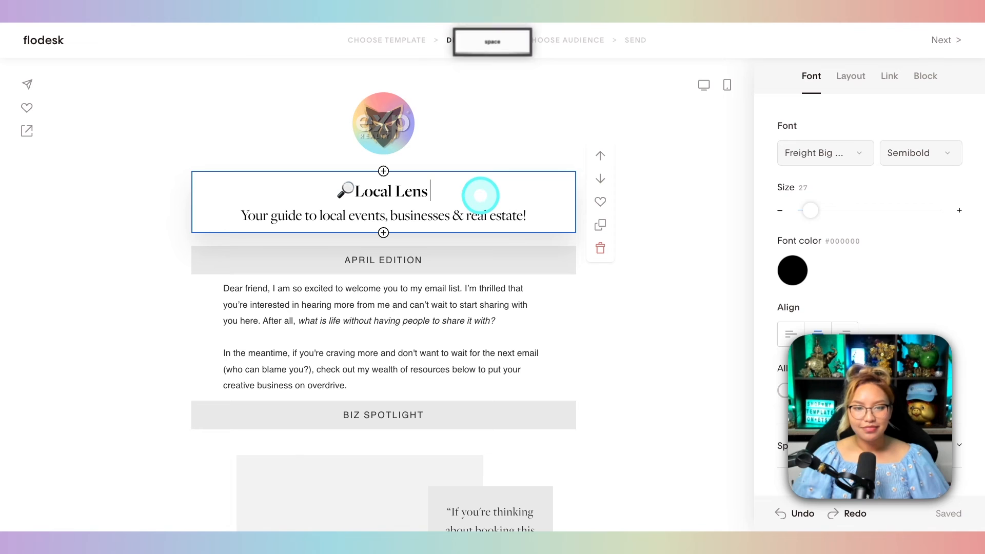
key(super+v)
Remove both emojis around "Local Lens" and paste a single magnifying glass emoji after the title
click(350, 188)
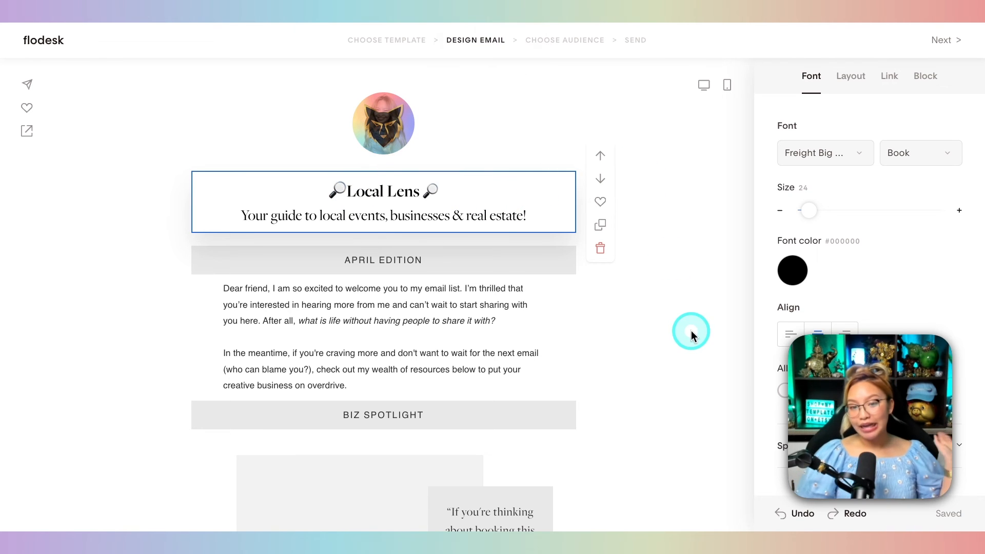
key(BackSpace)
key(BackSpace)
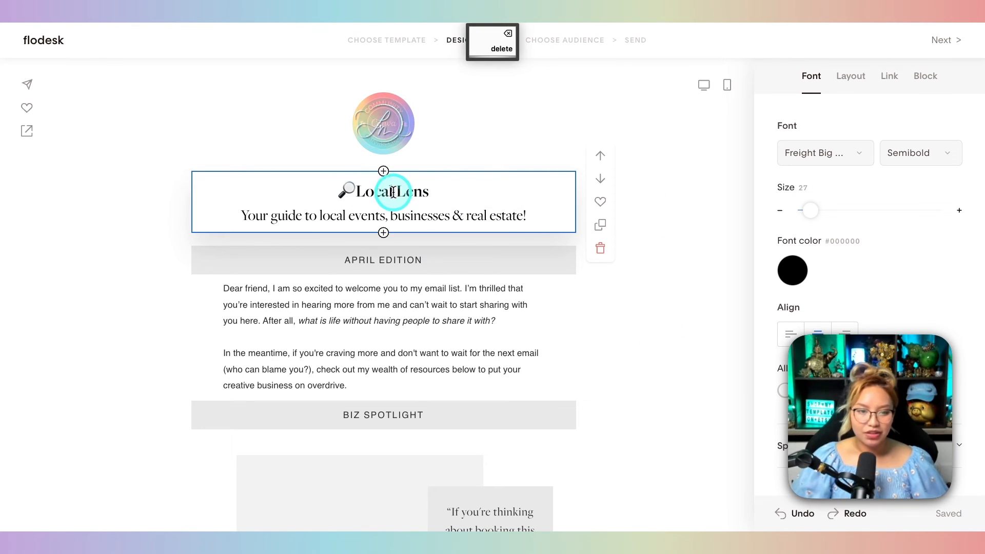
key(BackSpace)
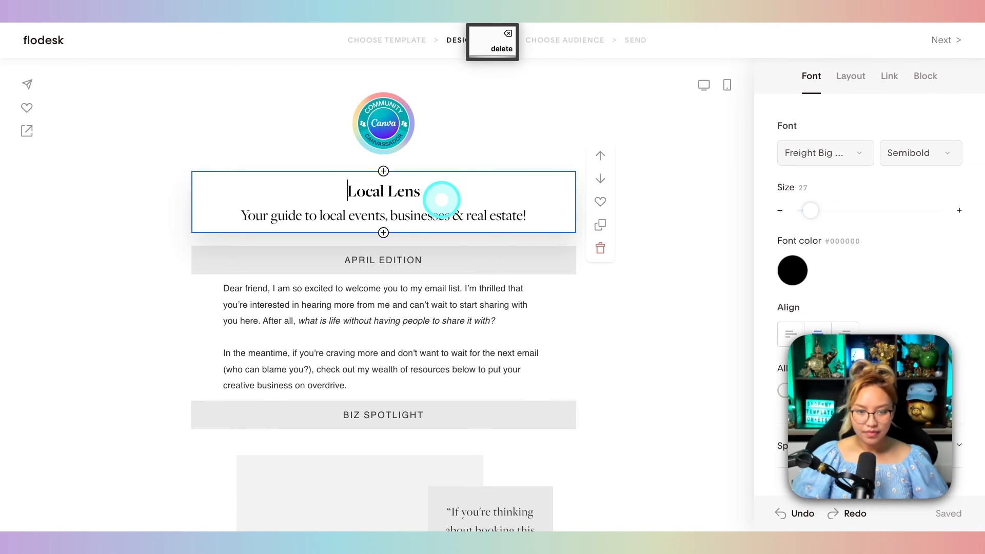
click(462, 187)
key(super+v)
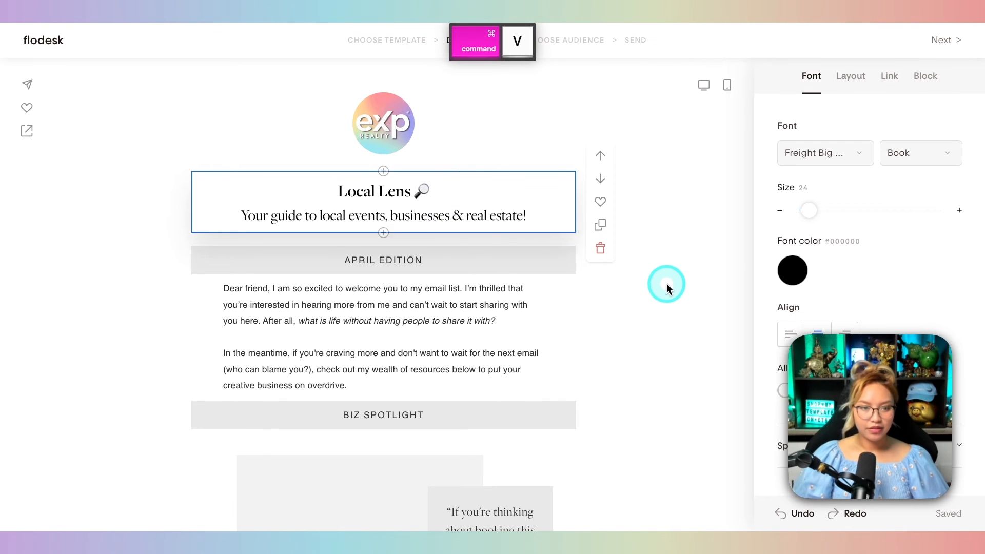
click(664, 284)
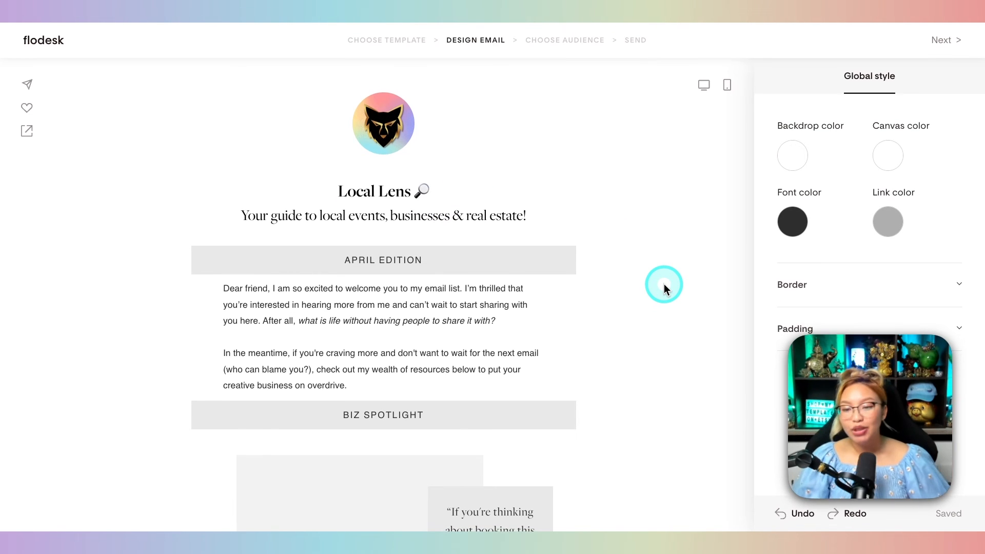
Preview the newsletter in desktop view and review it down to the footer
scroll(664, 284, down, 4)
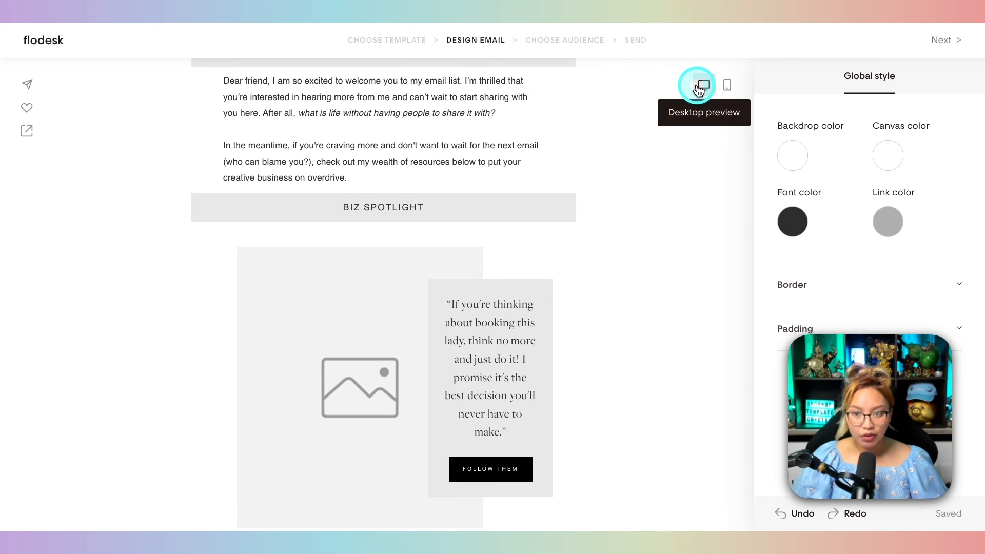
click(699, 90)
scroll(688, 129, down, 10)
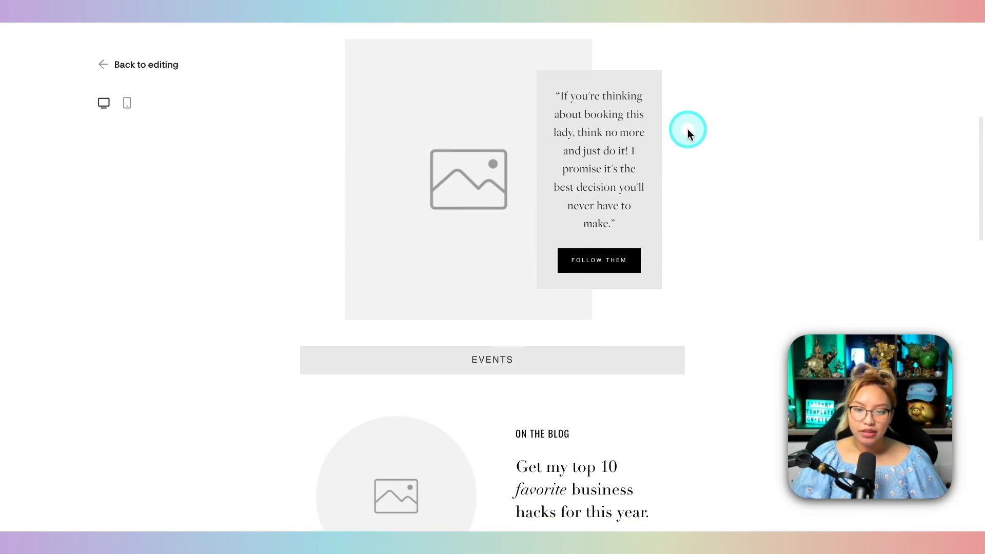
scroll(687, 134, down, 15)
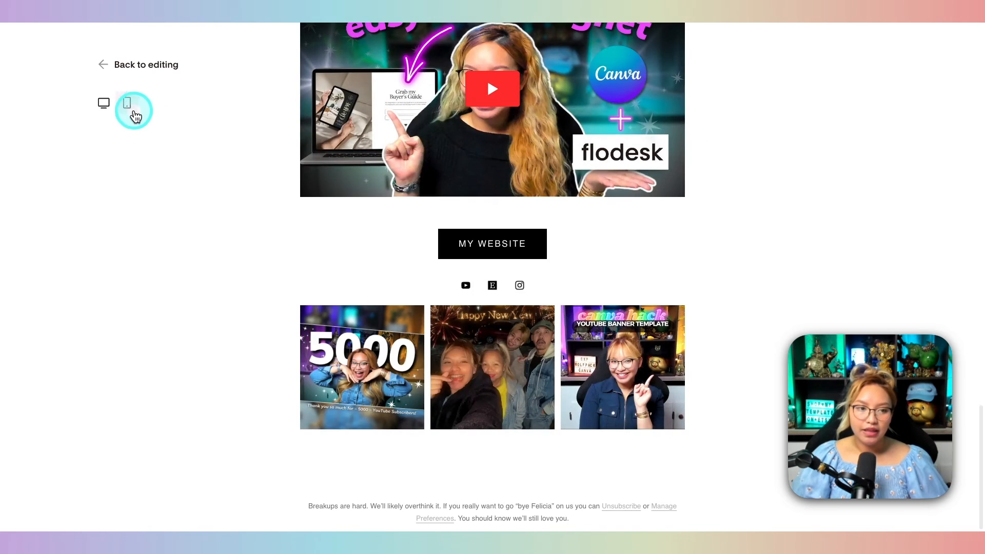
Preview the newsletter in mobile view from the header to the events section, and return to editing
click(127, 106)
scroll(517, 145, down, 15)
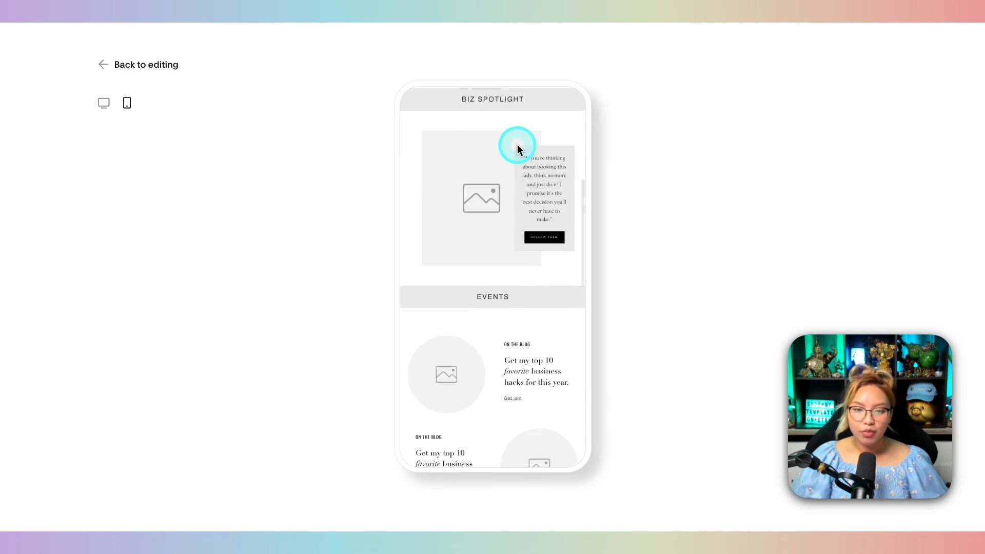
scroll(518, 146, up, 15)
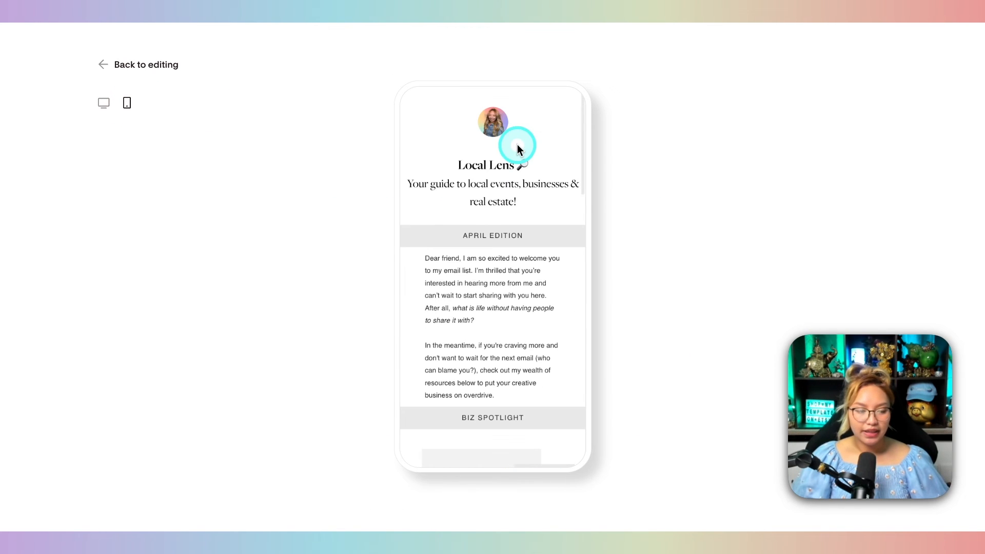
click(176, 72)
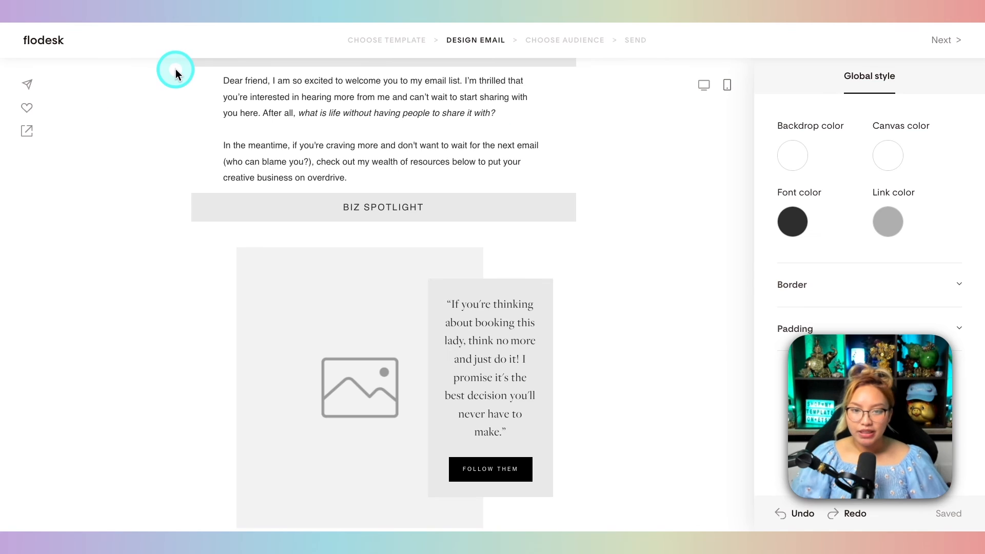
scroll(550, 208, up, 5)
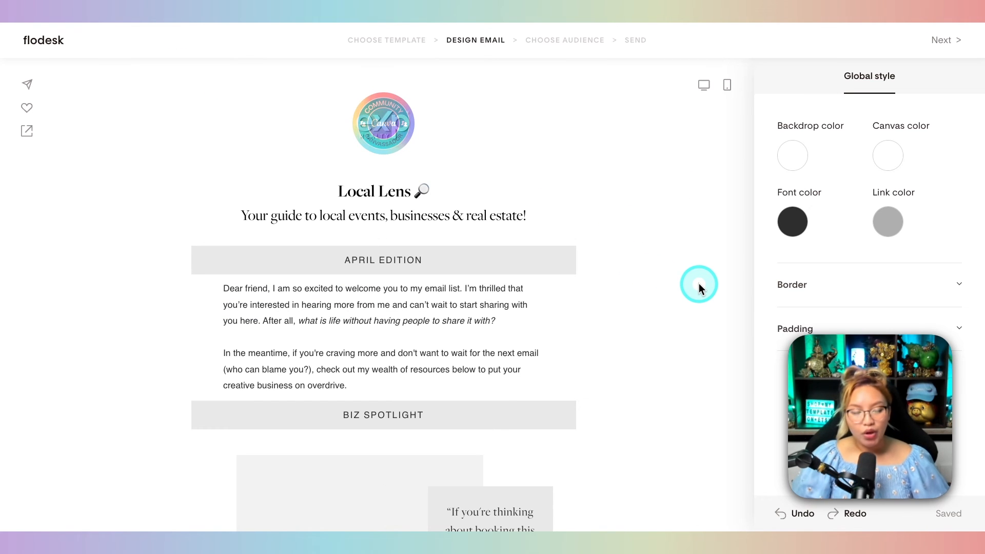
click(28, 85)
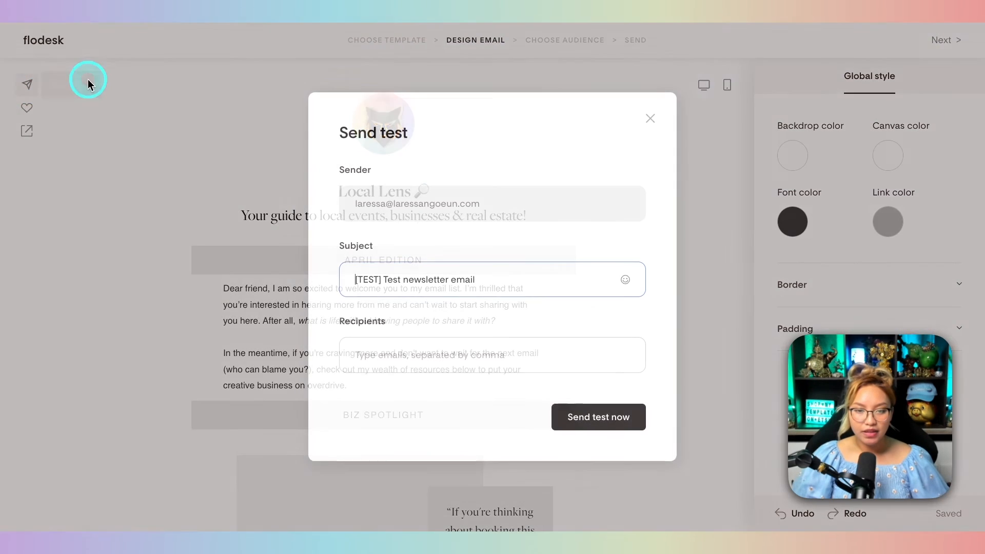
click(438, 354)
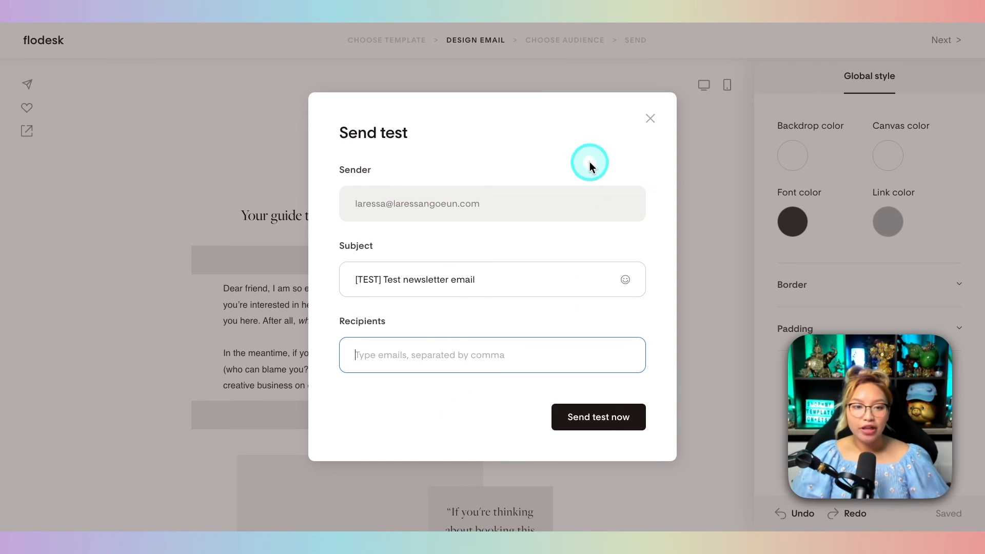
click(652, 119)
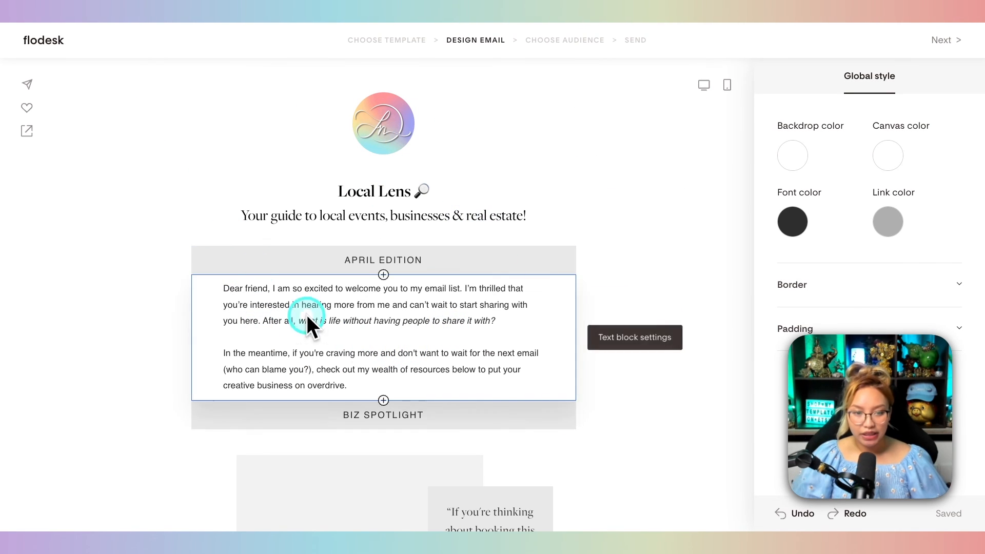
Save the newsletter design to favorites under the name "Test email newsletter real estate"
key(fn)
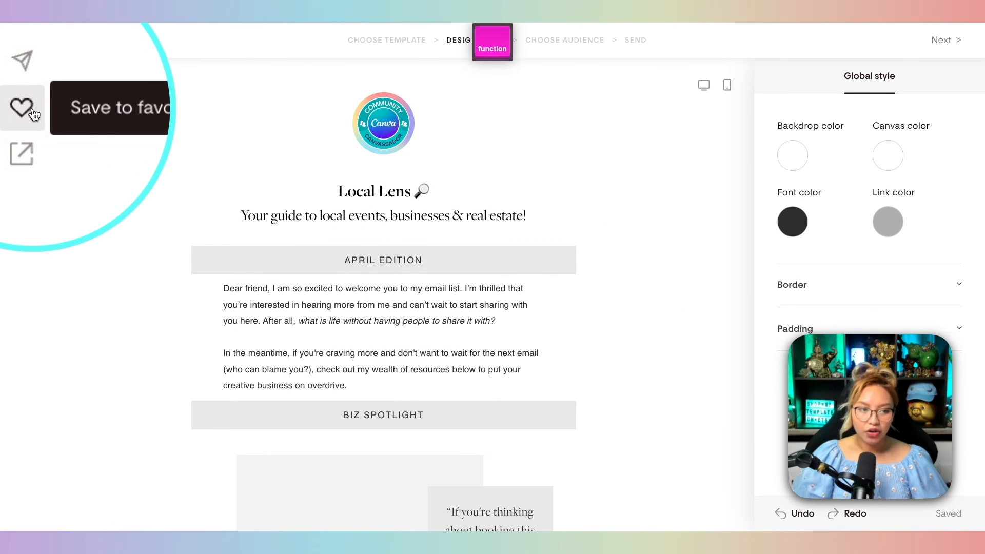
click(27, 109)
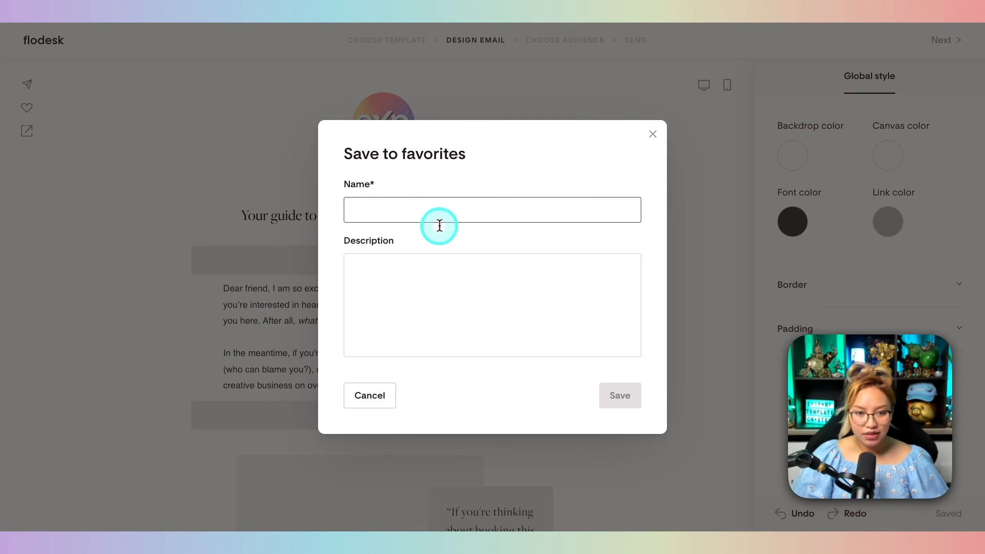
text(Test email newsletter real e)
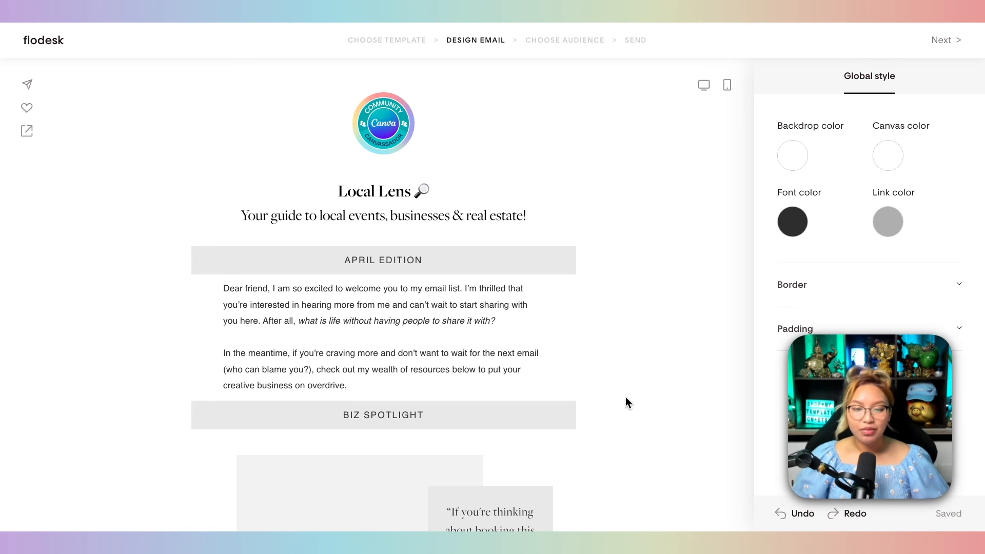
scroll(626, 398, down, 7)
click(475, 405)
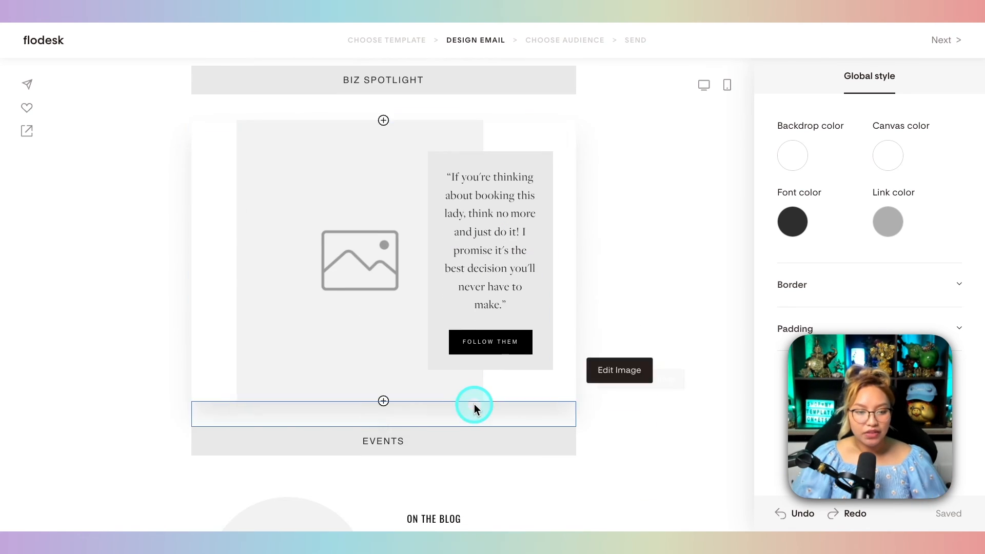
scroll(474, 404, up, 6)
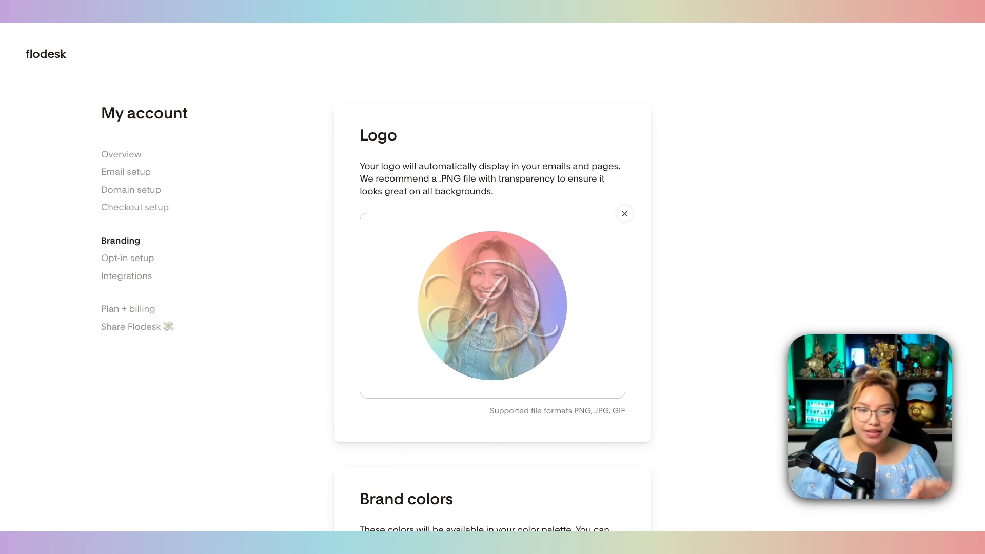
Return to the emails dashboard and open the "Test Email Newsletter 2" folder
click(46, 53)
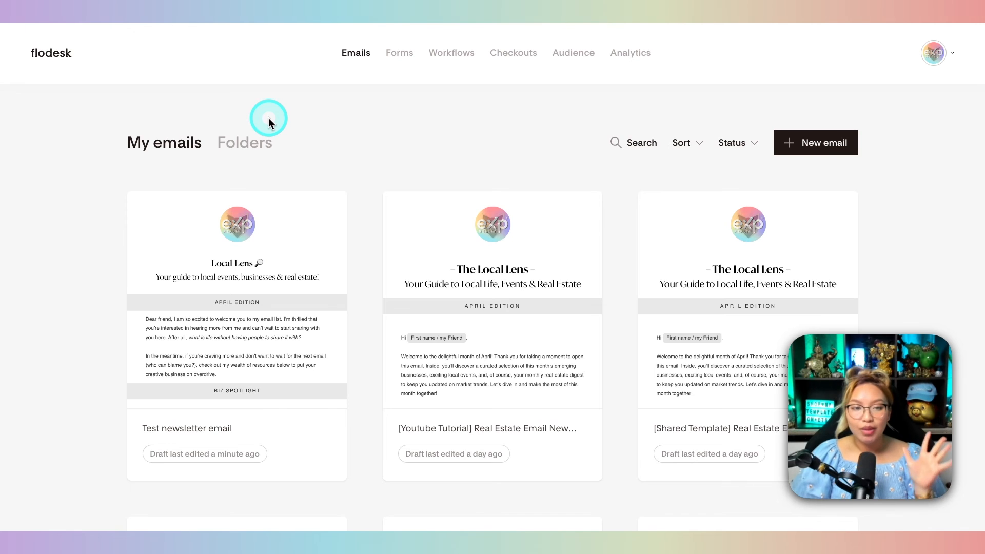
click(242, 142)
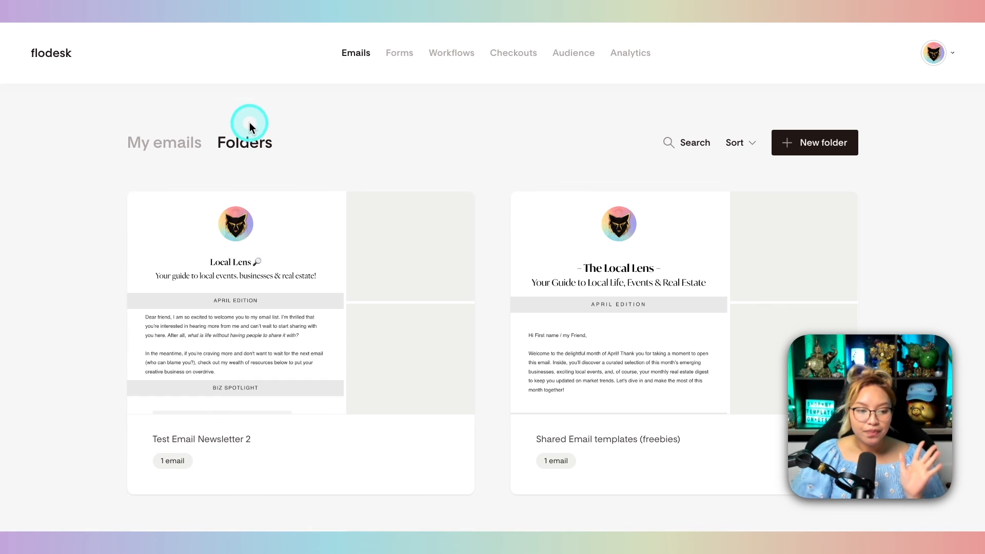
key(fn)
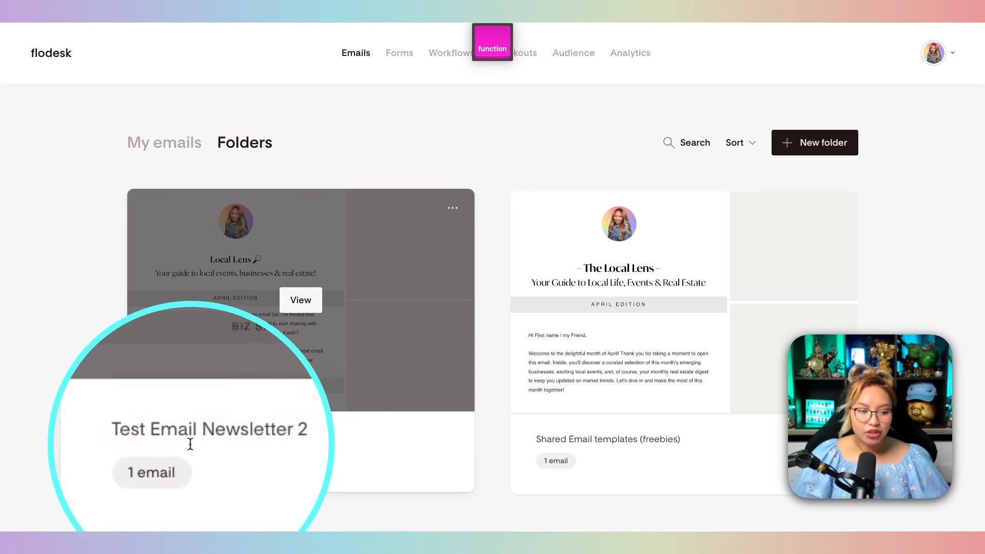
click(308, 302)
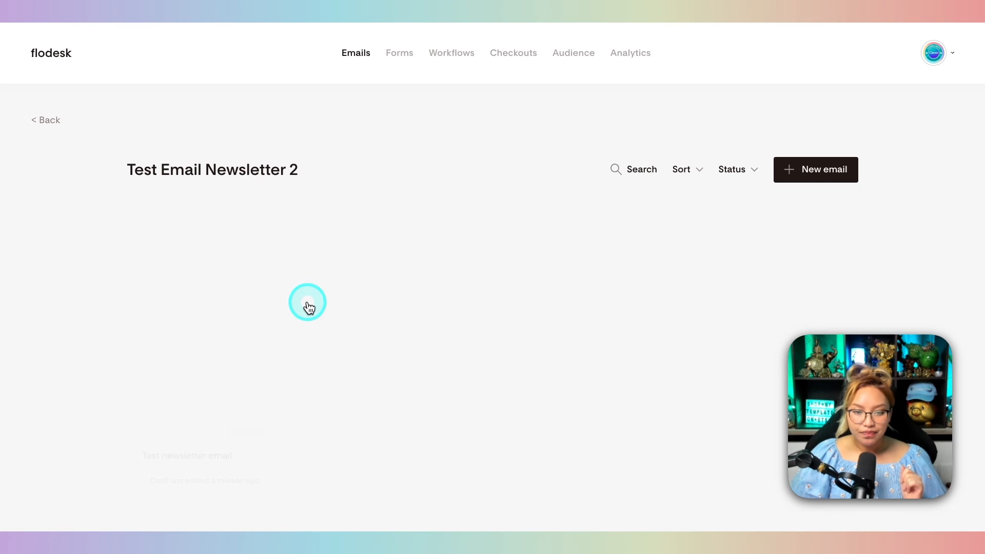
scroll(334, 296, down, 1)
click(333, 185)
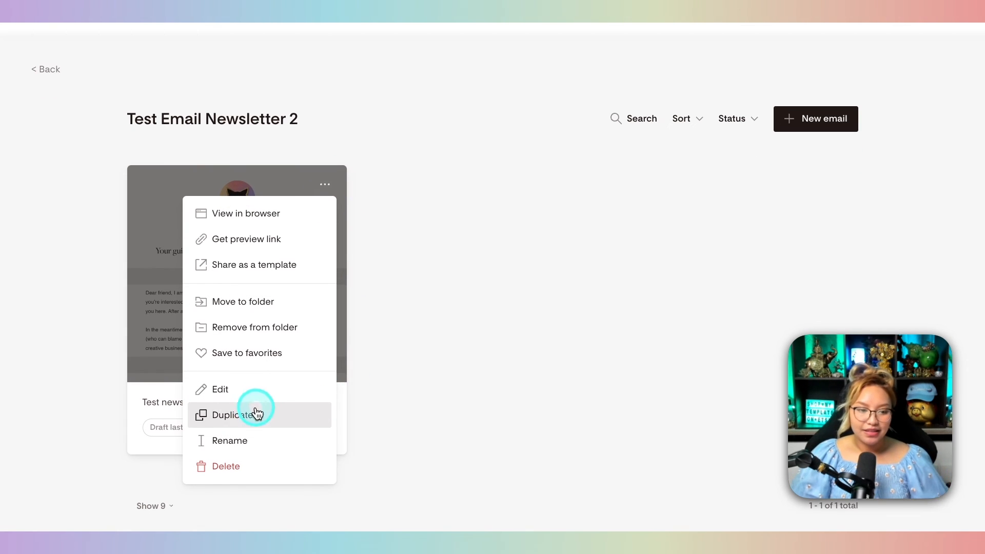
key(fn)
key(fn)
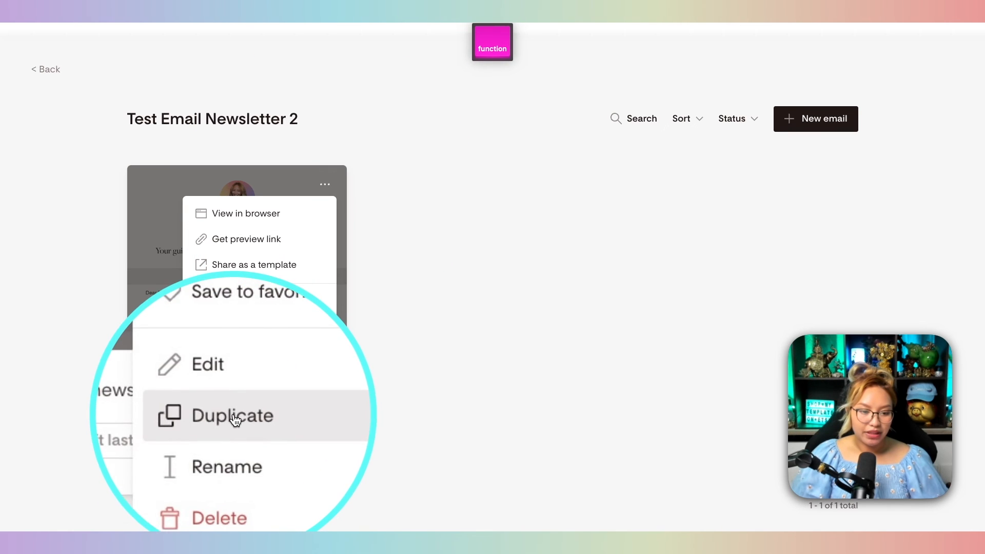
click(547, 229)
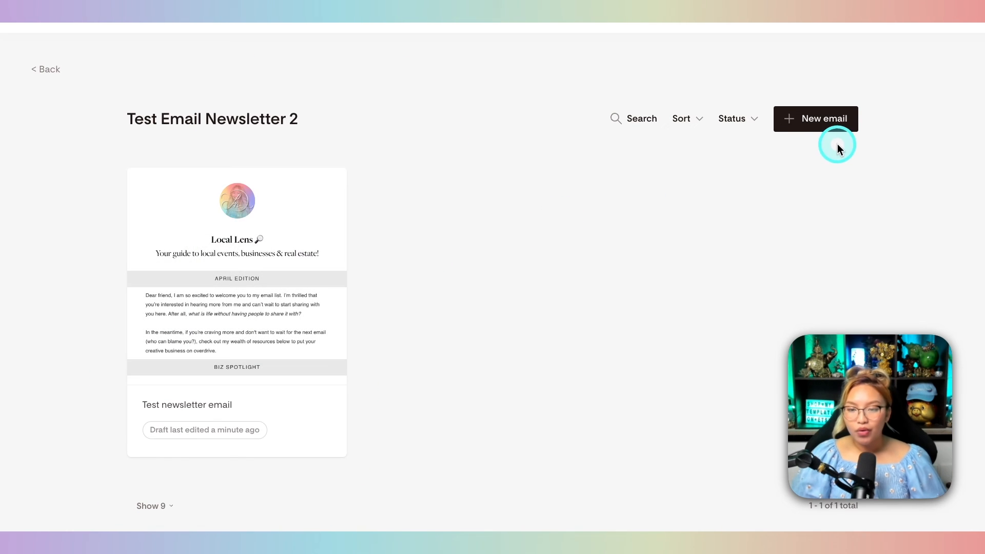
Start a new email in the folder and open the "Test email newsletter real estate" template from the saved favorites
click(810, 124)
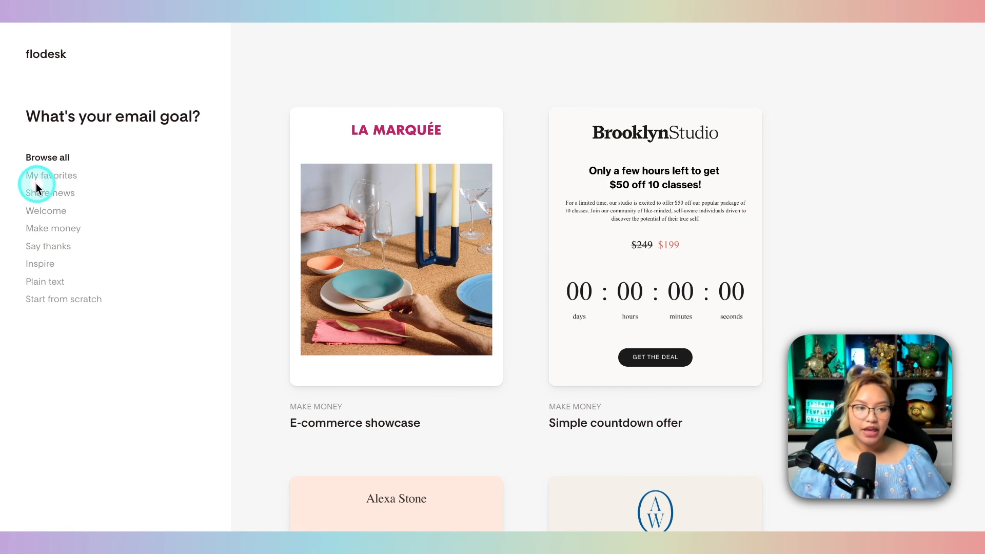
key(fn)
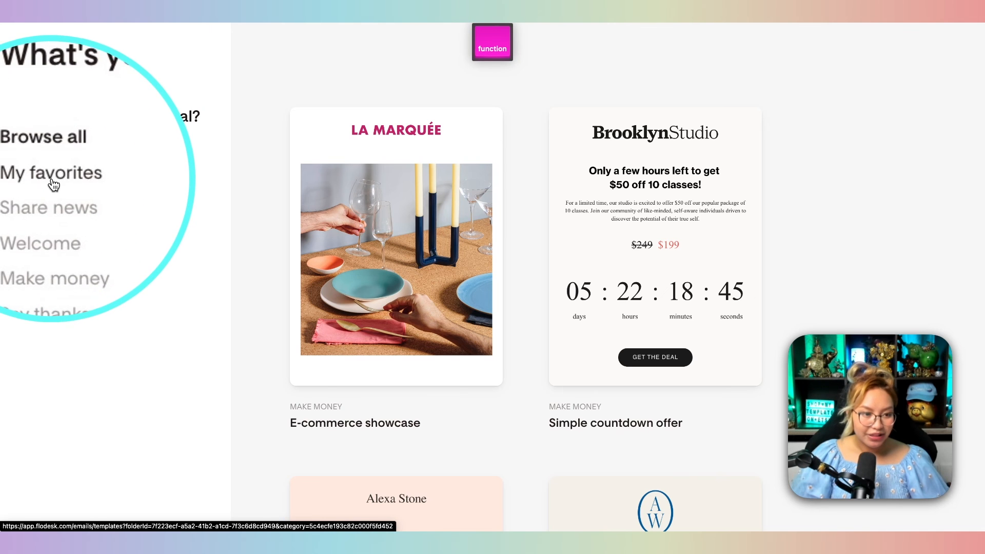
click(53, 176)
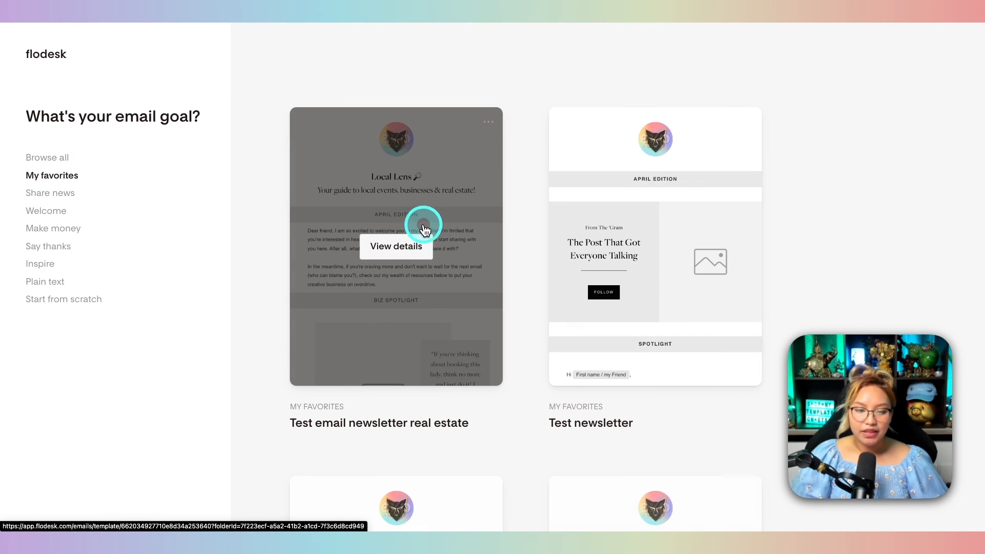
key(fn)
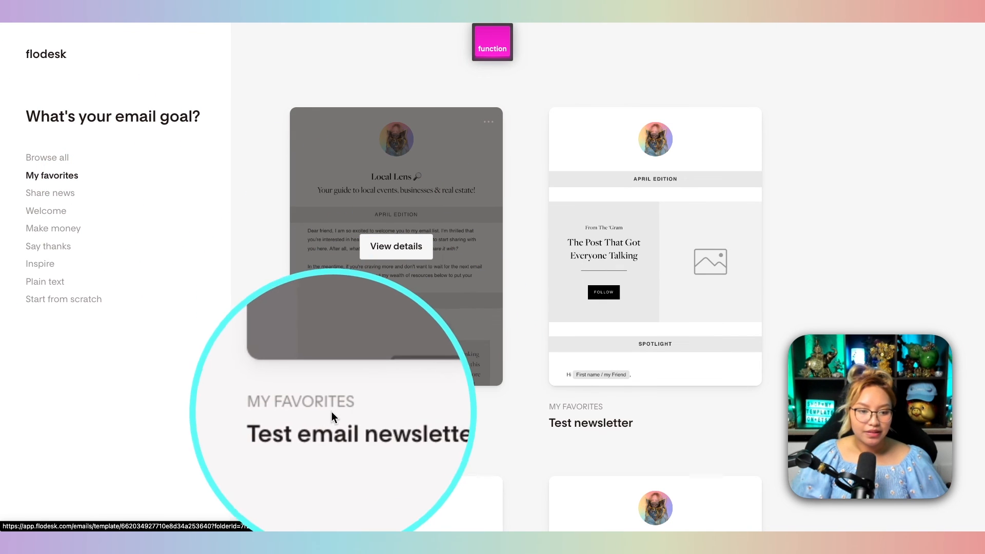
click(405, 248)
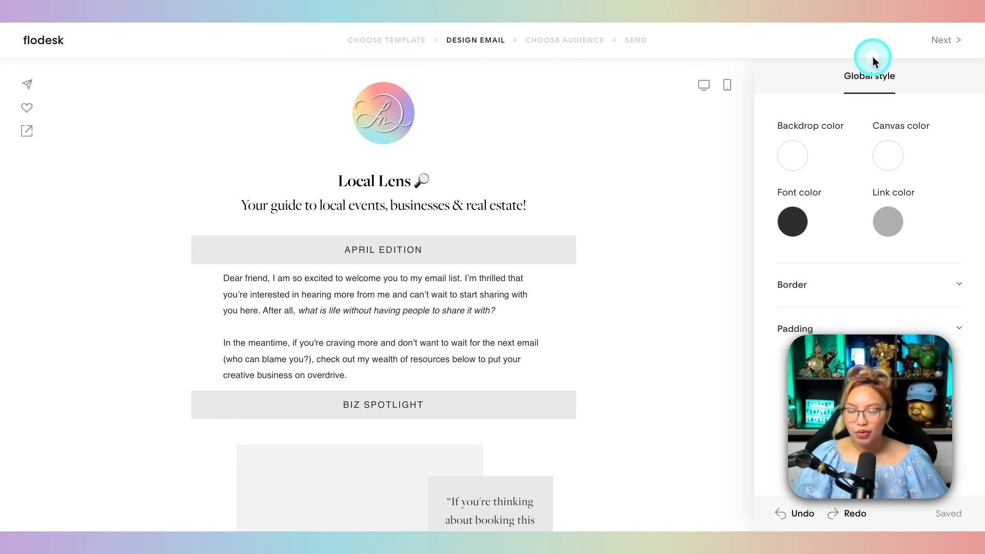
Proceed to the audience setup, keep the default sender, and set the subject line to a confetti emoji followed by "The LOCAL LENS: April Edition"
click(946, 40)
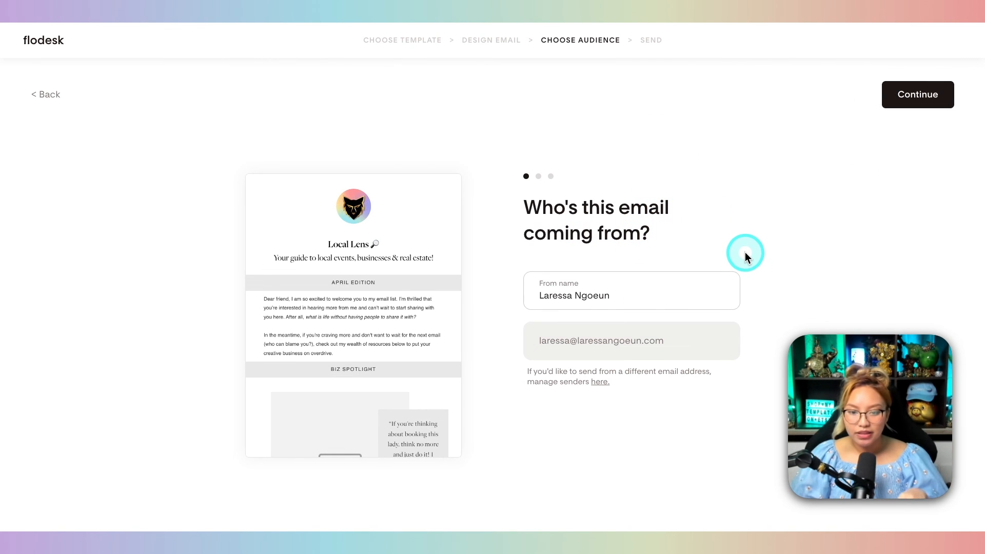
click(910, 103)
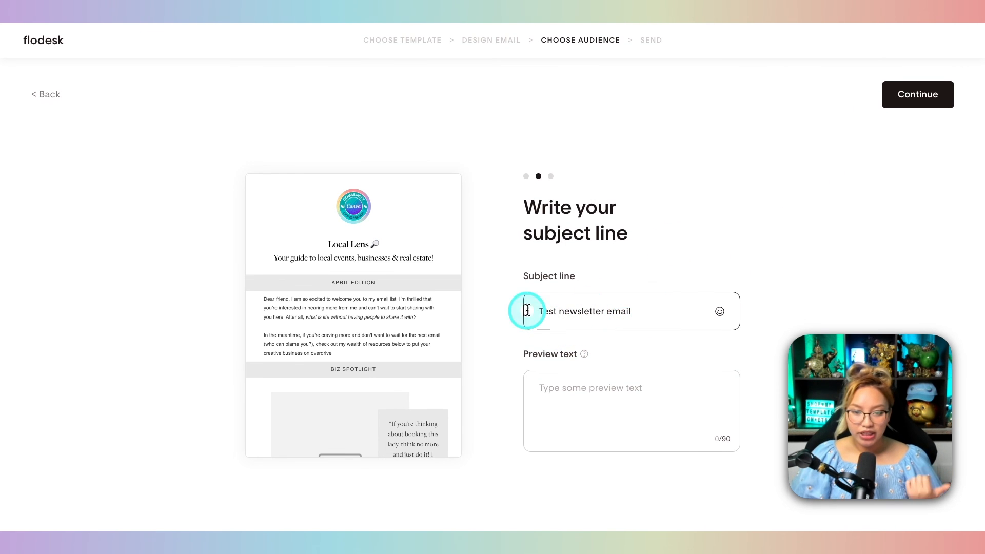
drag(664, 308, 532, 309)
key(BackSpace)
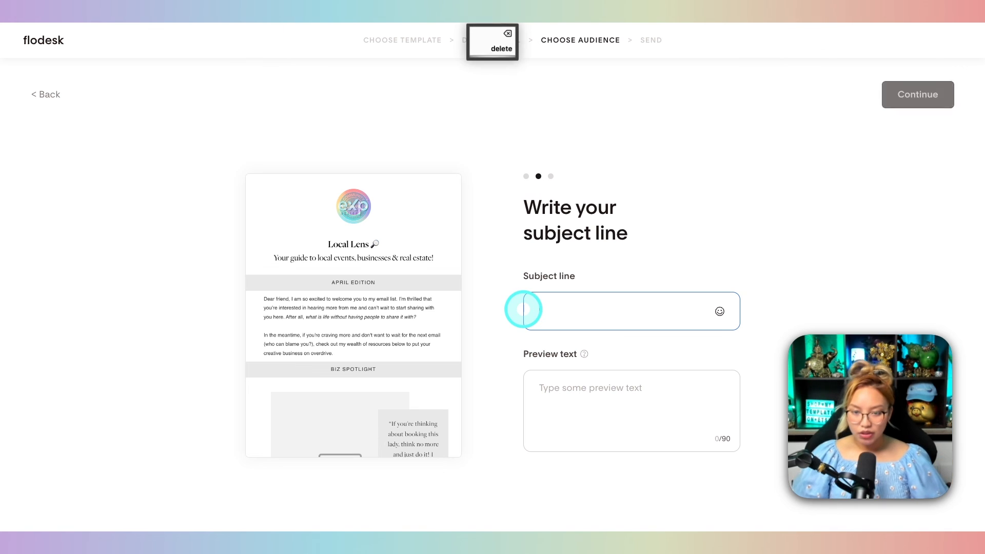
click(717, 313)
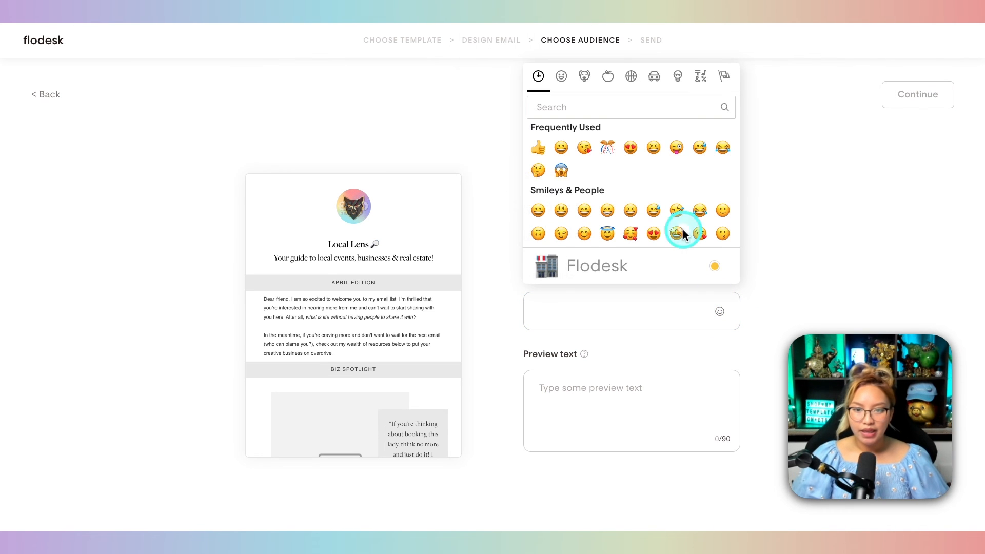
click(608, 146)
text(The )
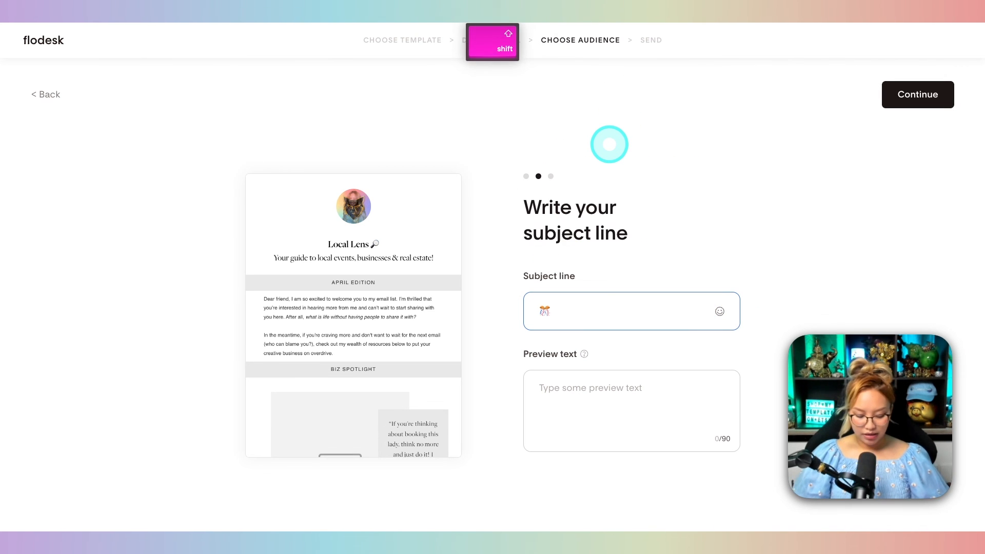
text(LOCAL LENS: April Edition)
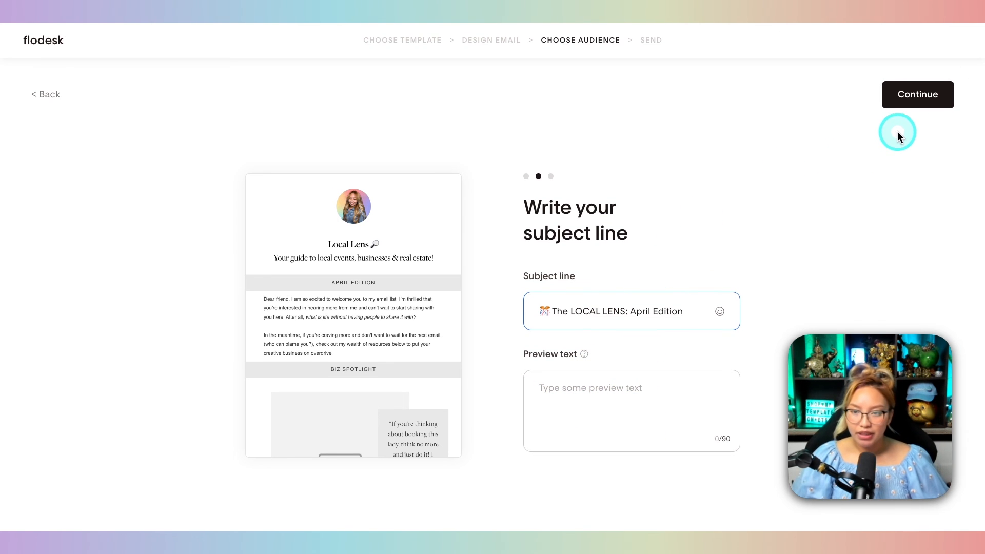
click(902, 101)
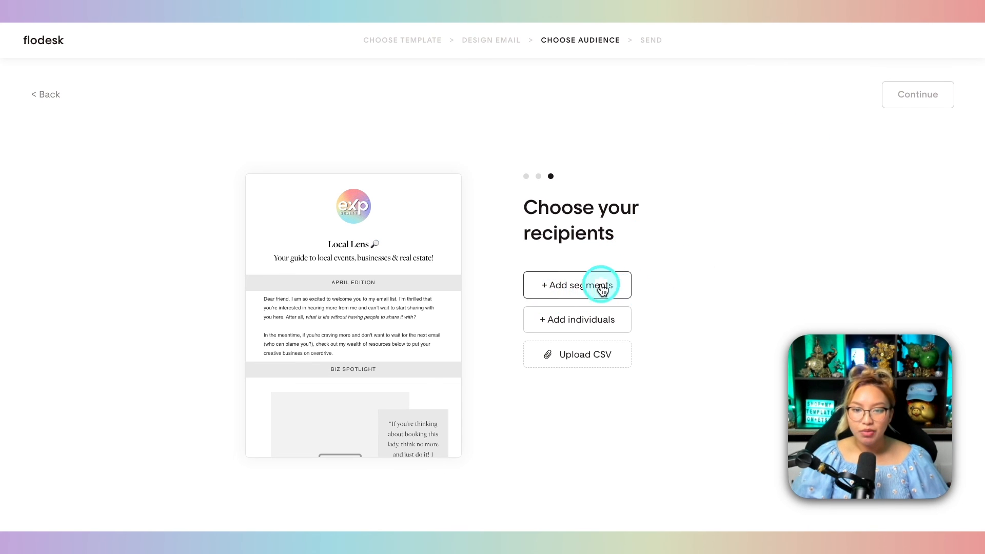
Add the "All subscribers" segment to the included recipients
click(566, 290)
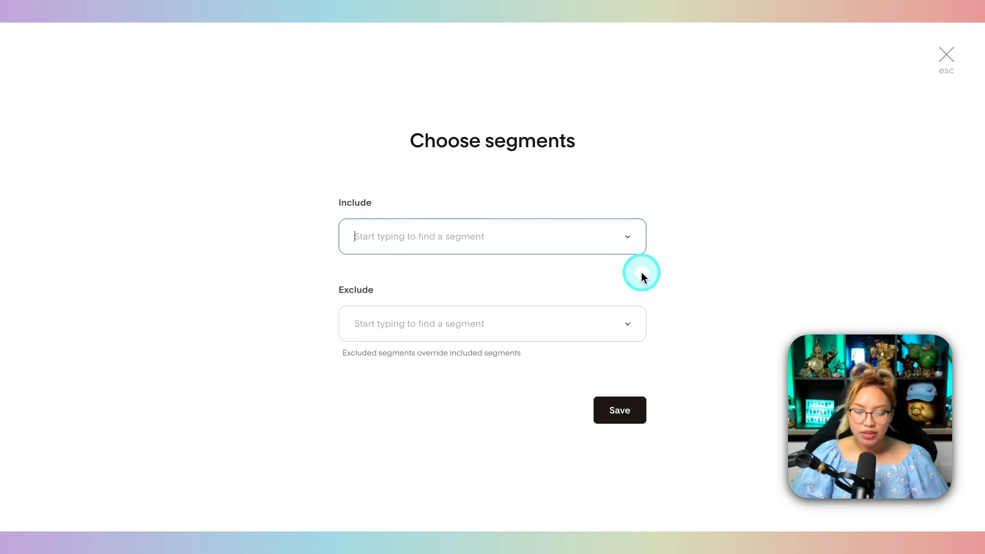
click(497, 240)
click(392, 299)
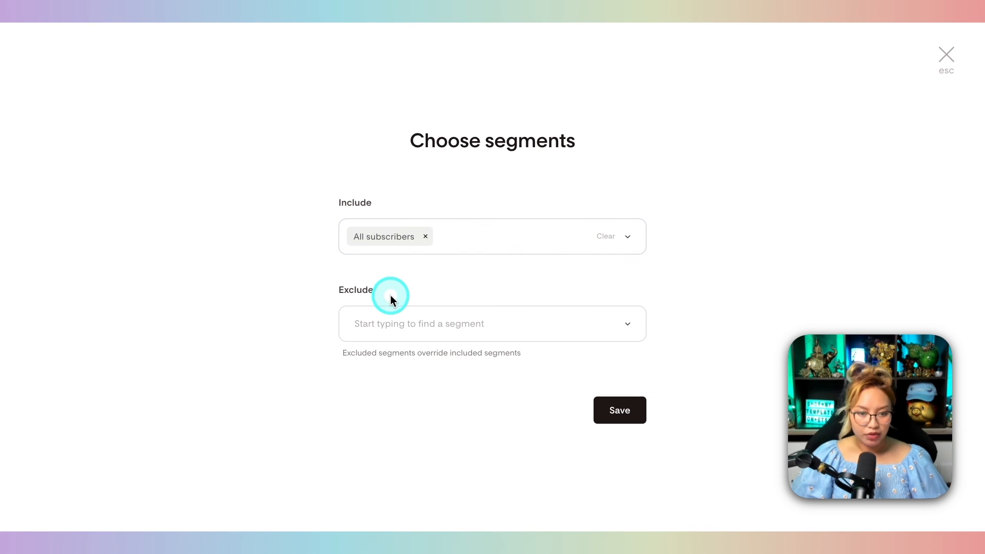
Look through the segments available for exclusion without choosing any
click(413, 329)
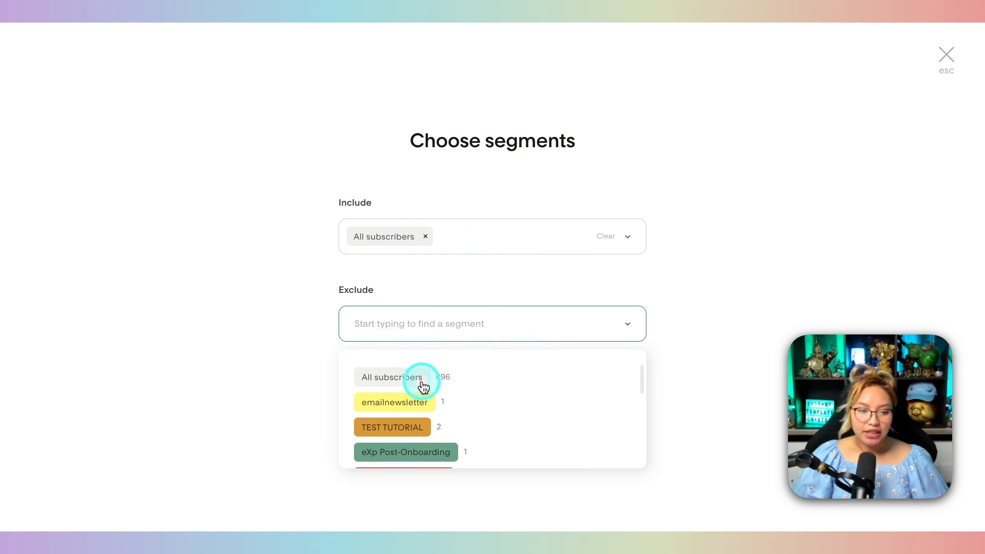
scroll(431, 410, down, 5)
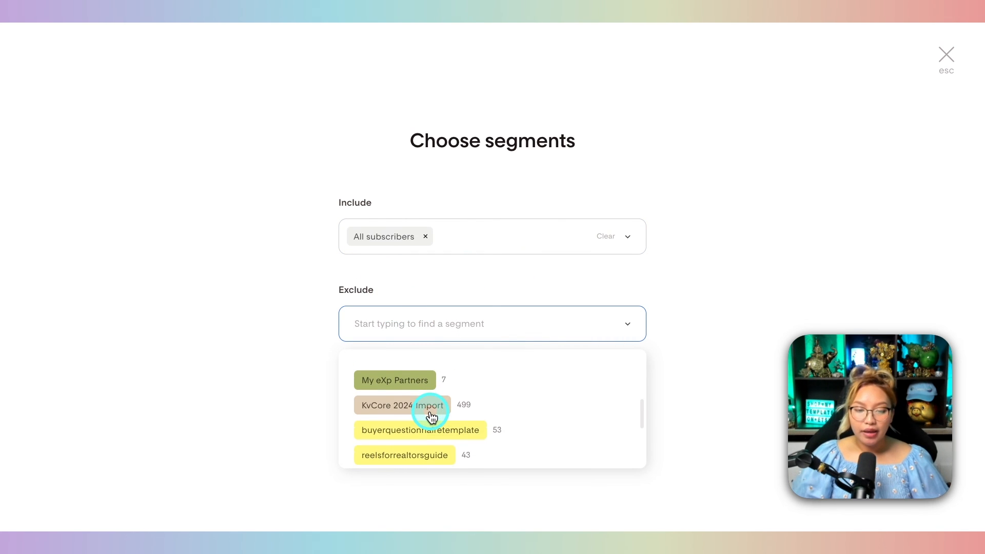
scroll(431, 417, up, 5)
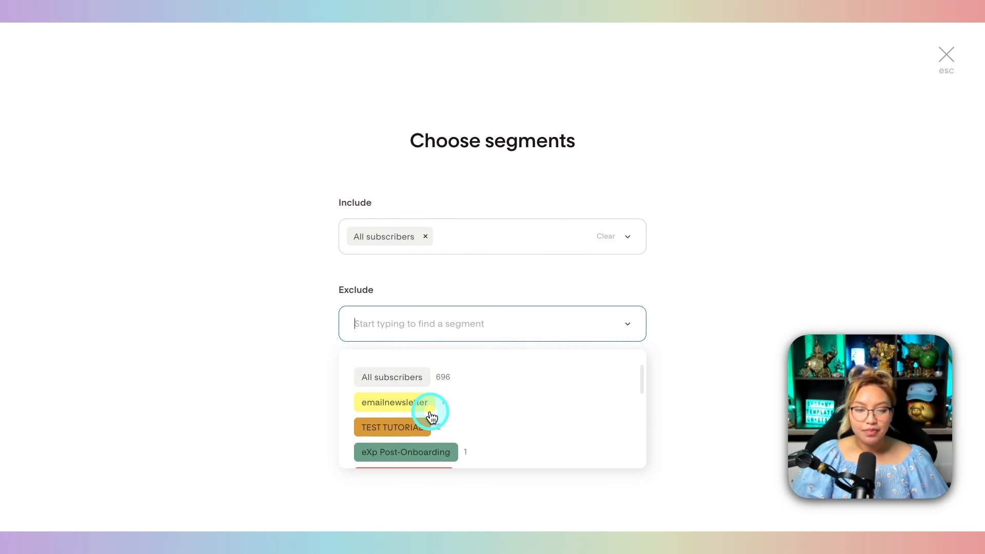
click(273, 297)
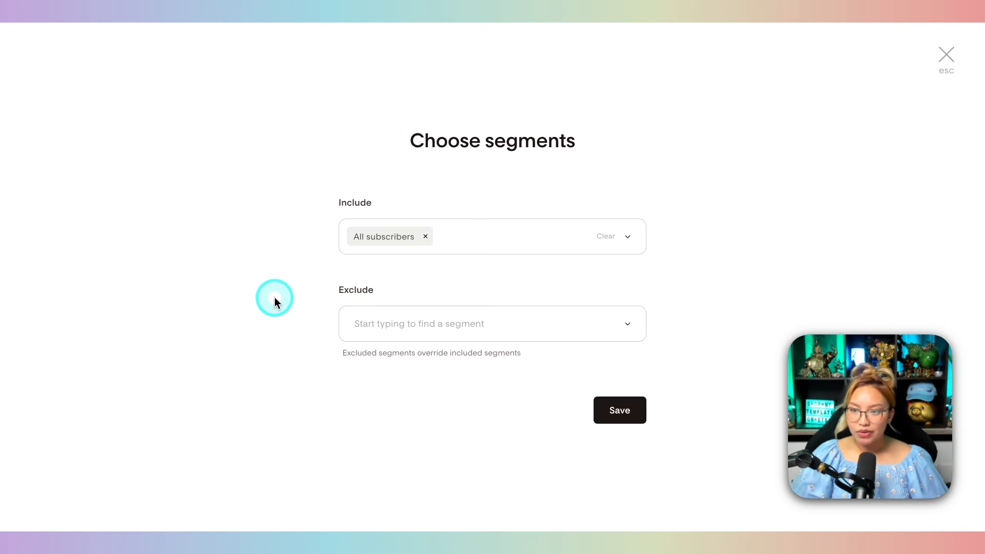
Save the recipient segment selection and proceed to the sending stage
click(637, 418)
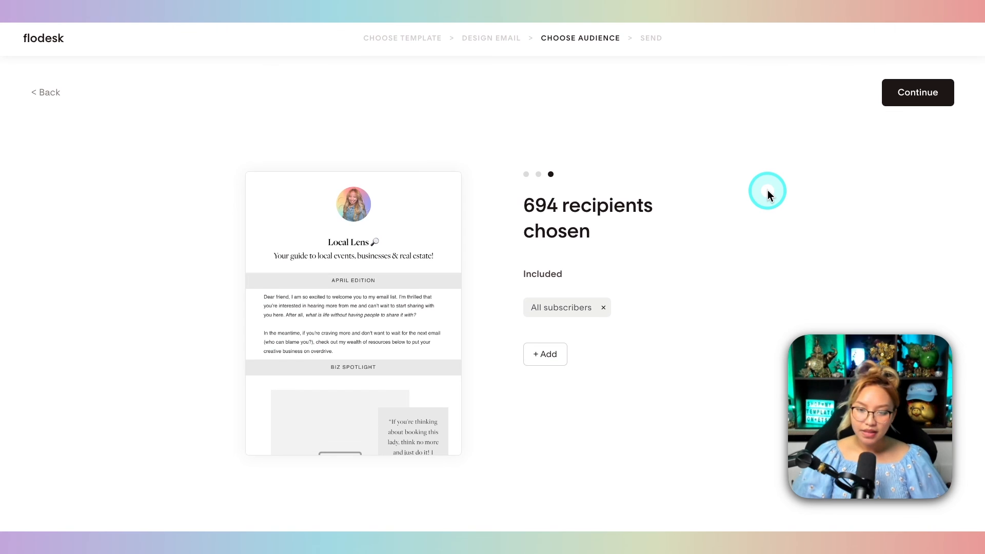
click(902, 112)
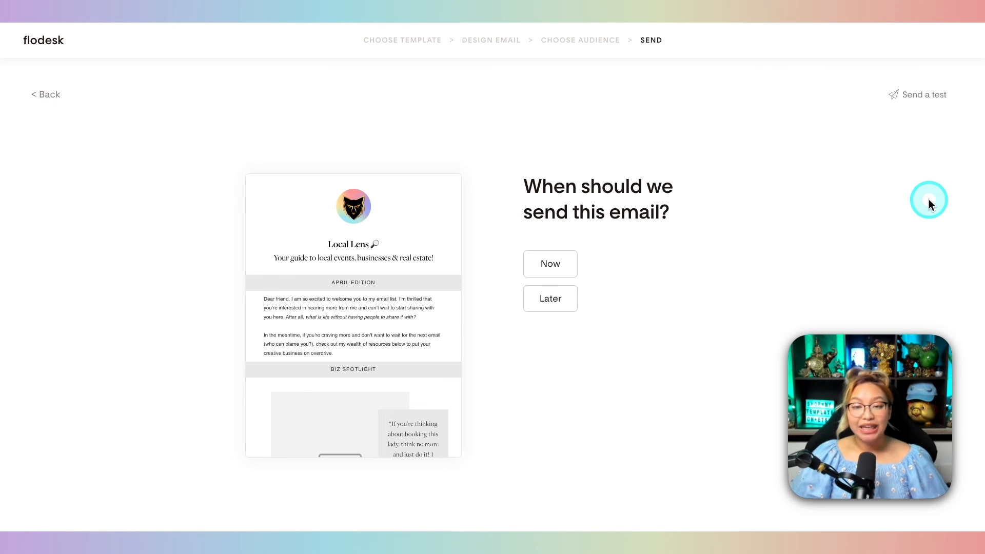
key(fn)
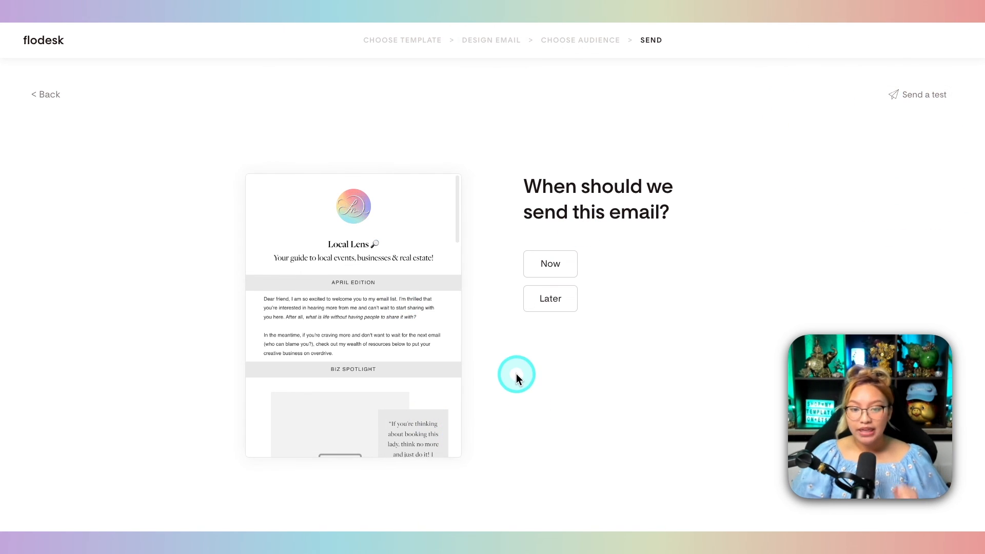
Set the email's scheduled send date to April 18 and try the suggested best time for morning
click(552, 310)
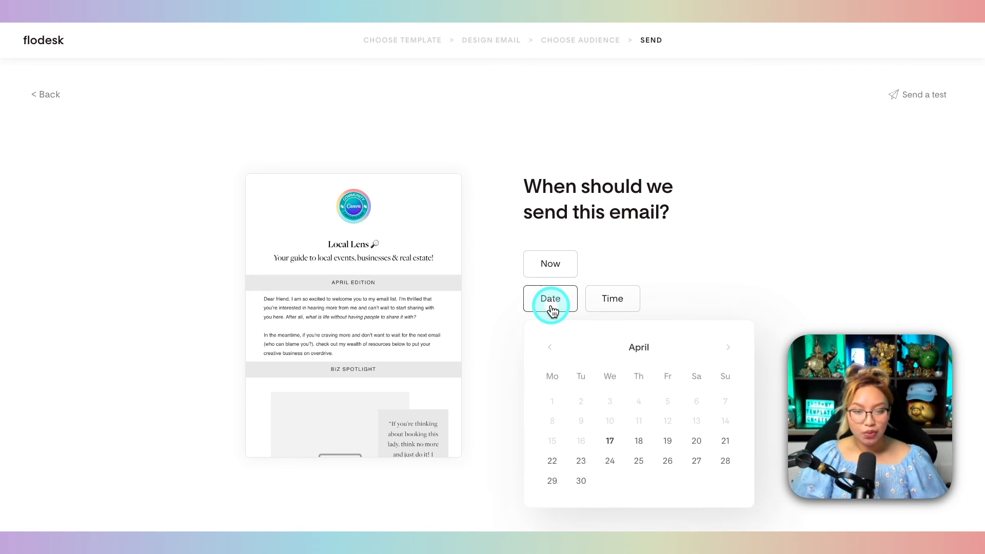
click(640, 444)
click(628, 303)
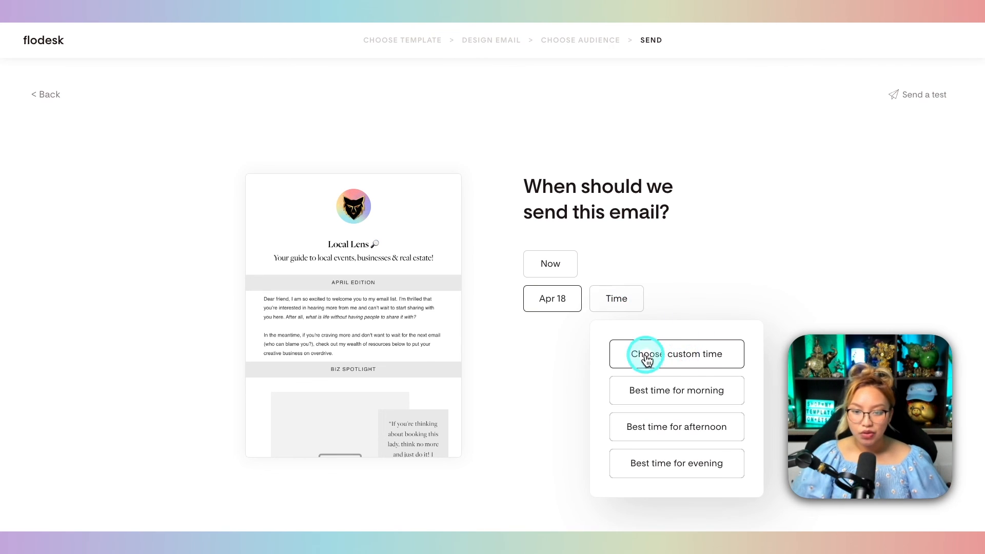
key(fn)
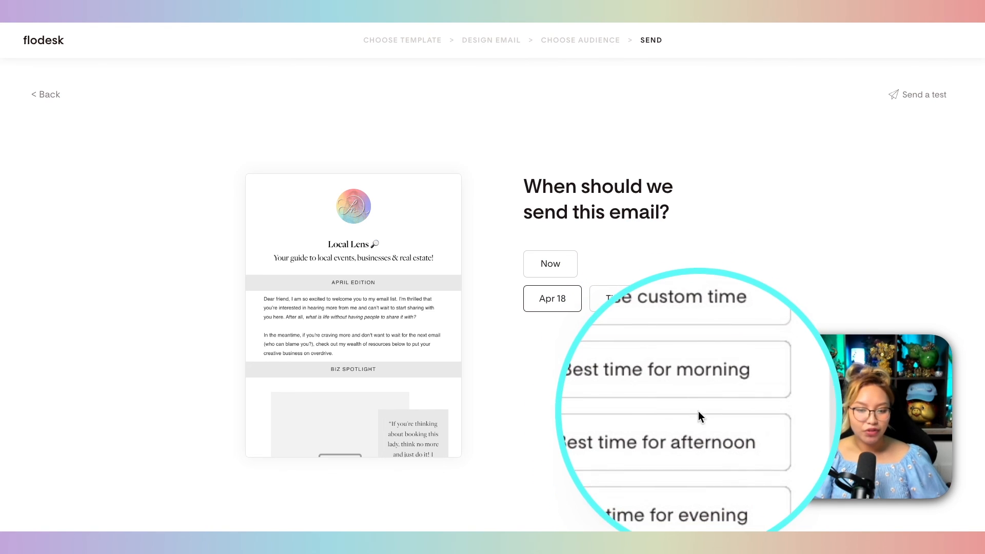
click(689, 394)
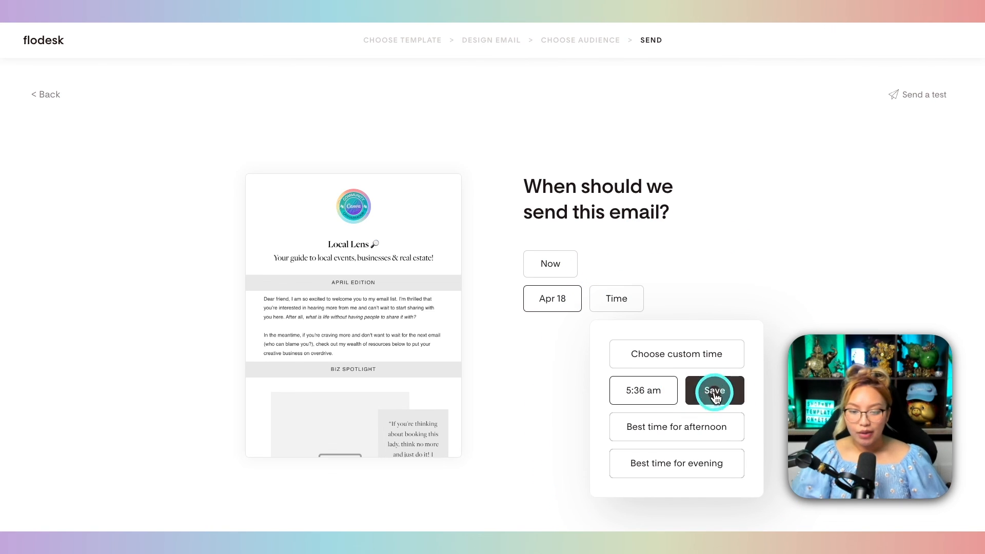
click(732, 392)
Choose a custom send time of 7:00 am and save it for the scheduled email
click(682, 355)
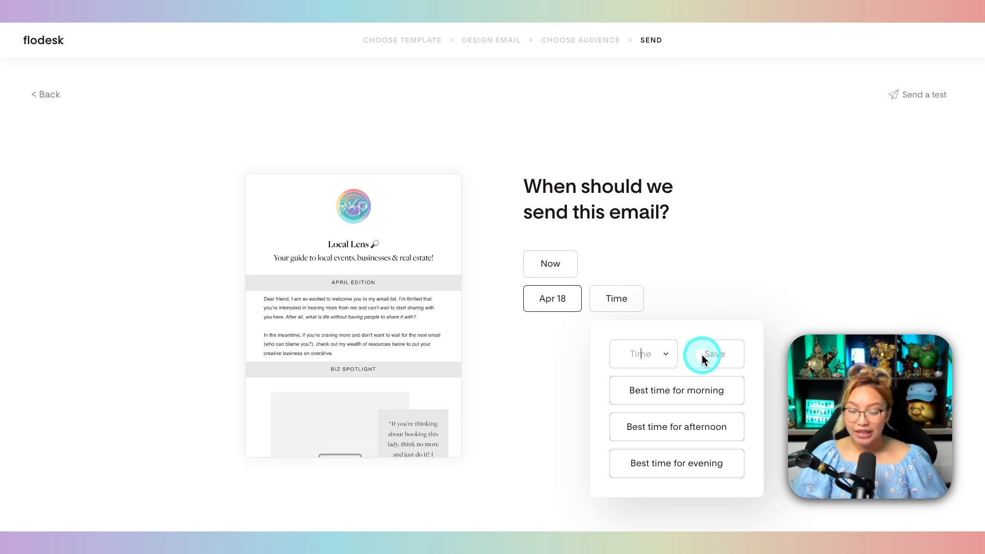
text(7)
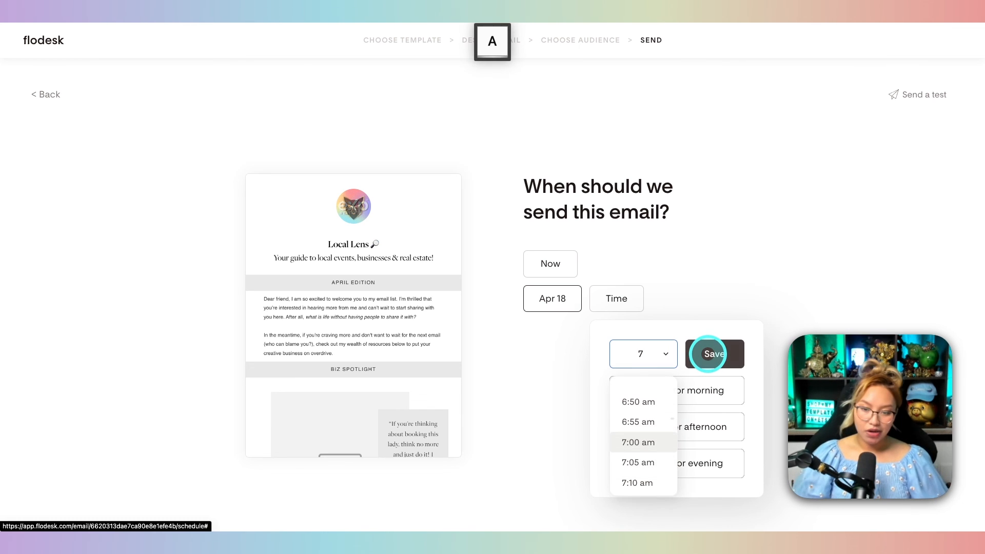
click(651, 442)
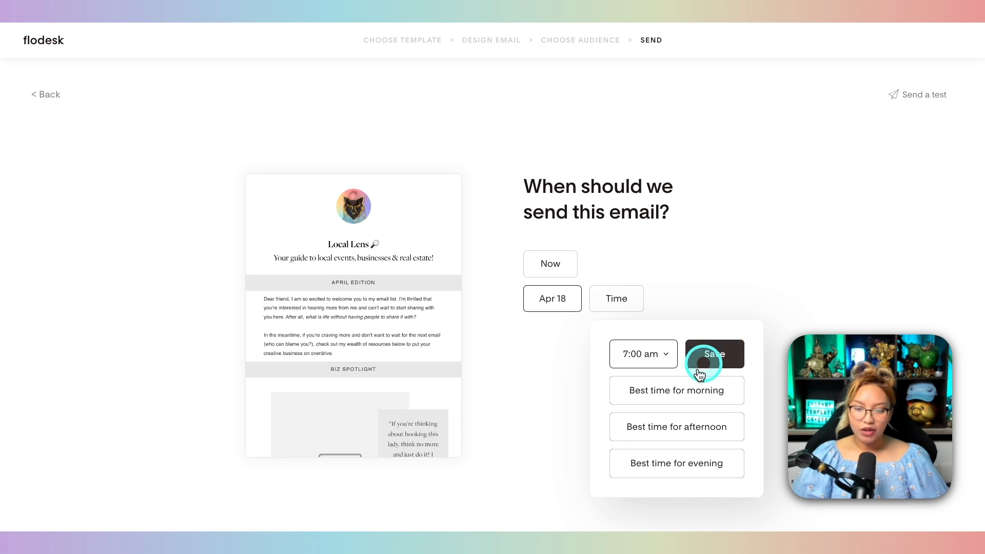
click(708, 361)
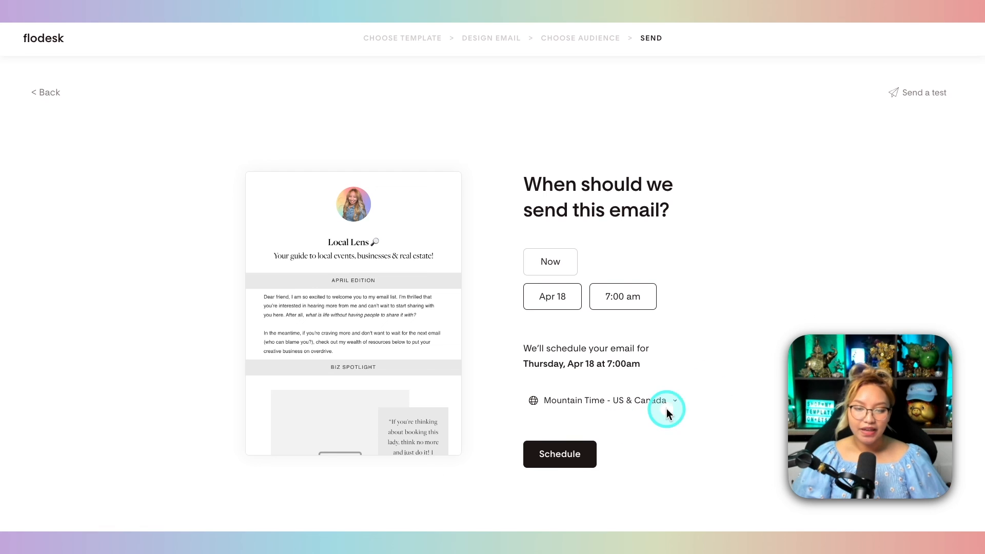